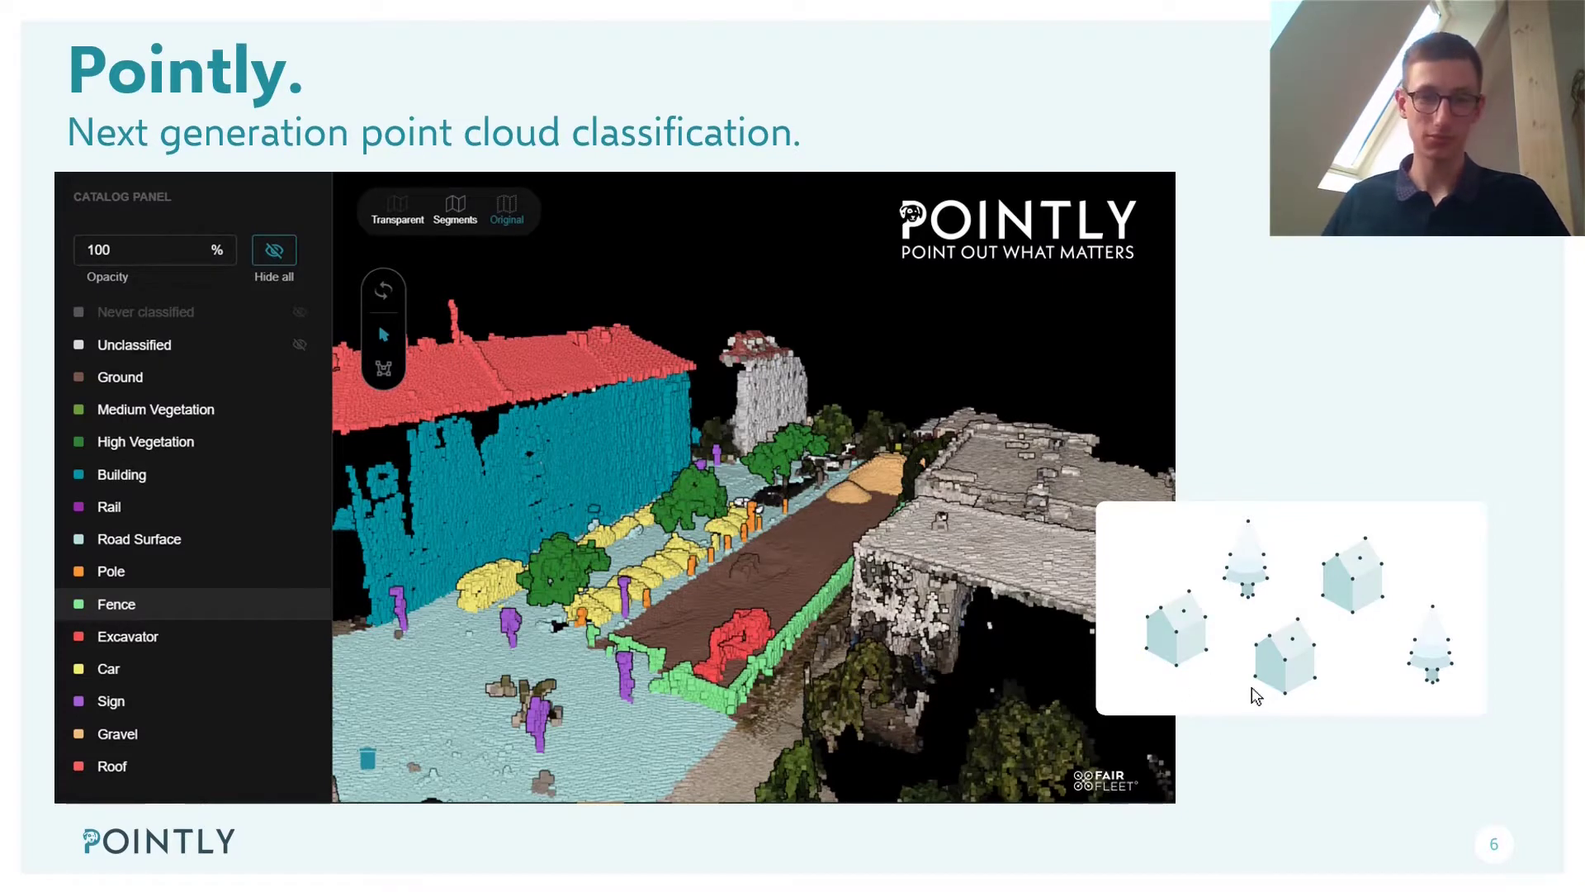
- Switch from the presentation slideshow to the Pointly Projects page in the browser
key("alt+Tab")
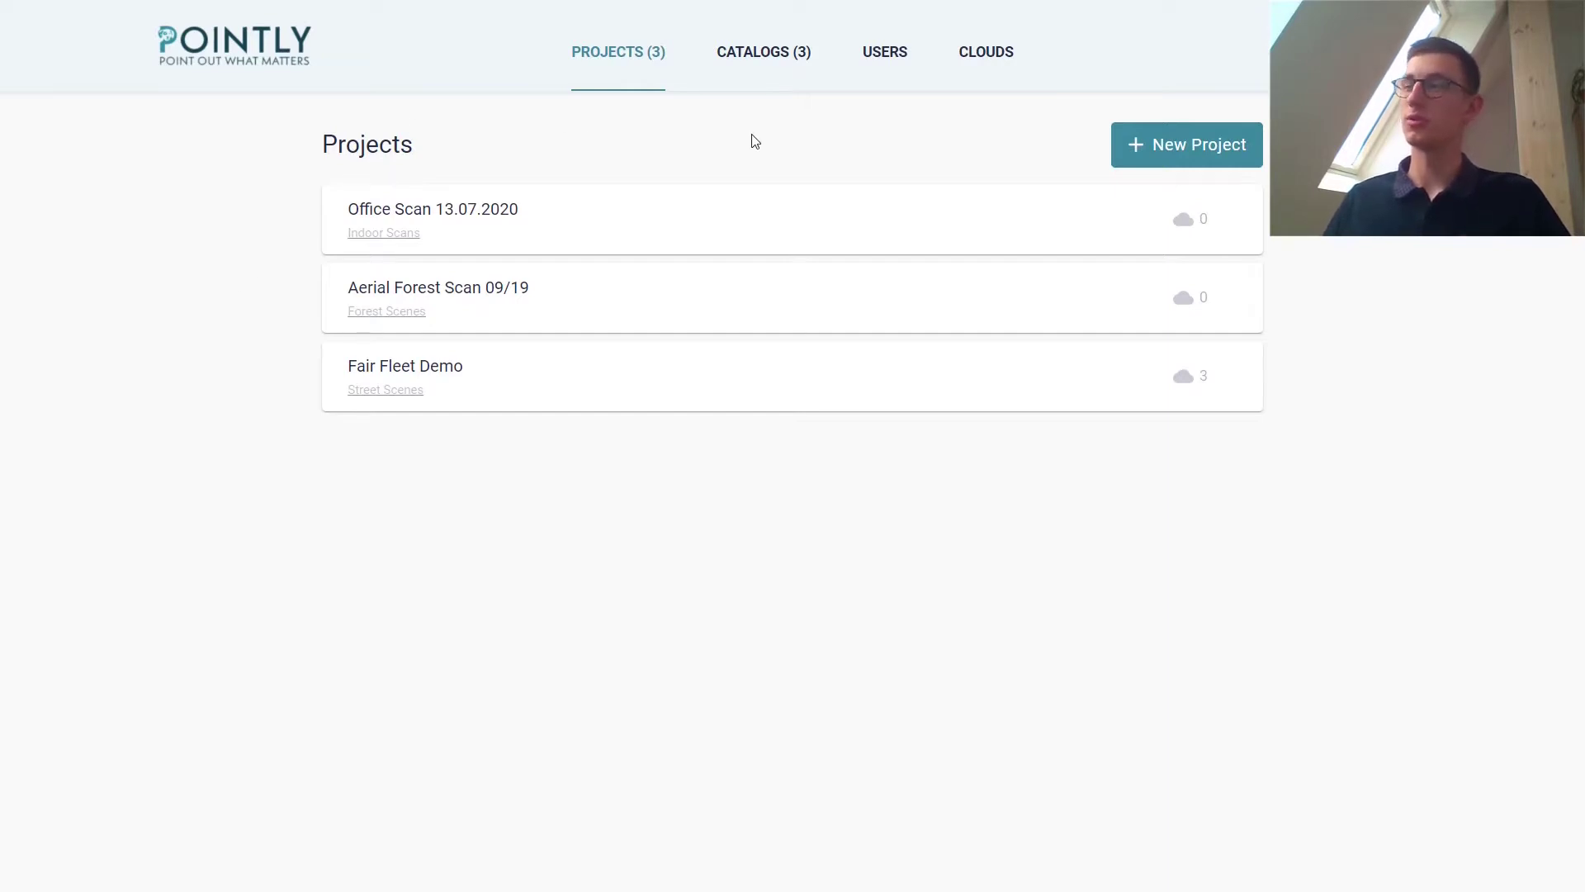
- Open the Street Scenes catalog to list its classes, Never classified (0) through Vehicle (68)
left_click(770, 69)
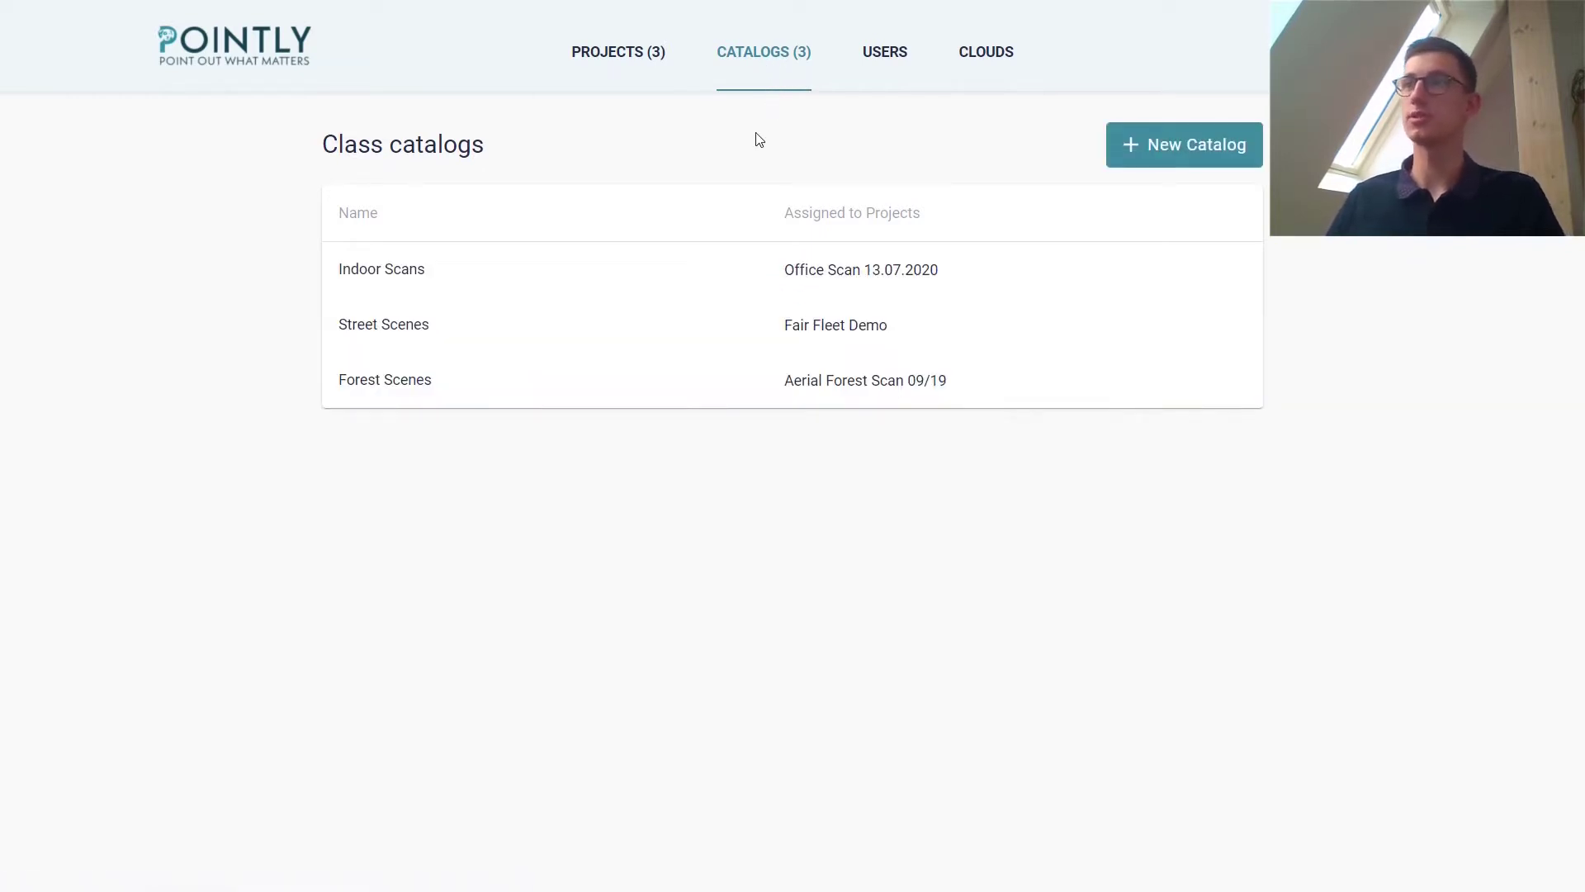
left_click(394, 329)
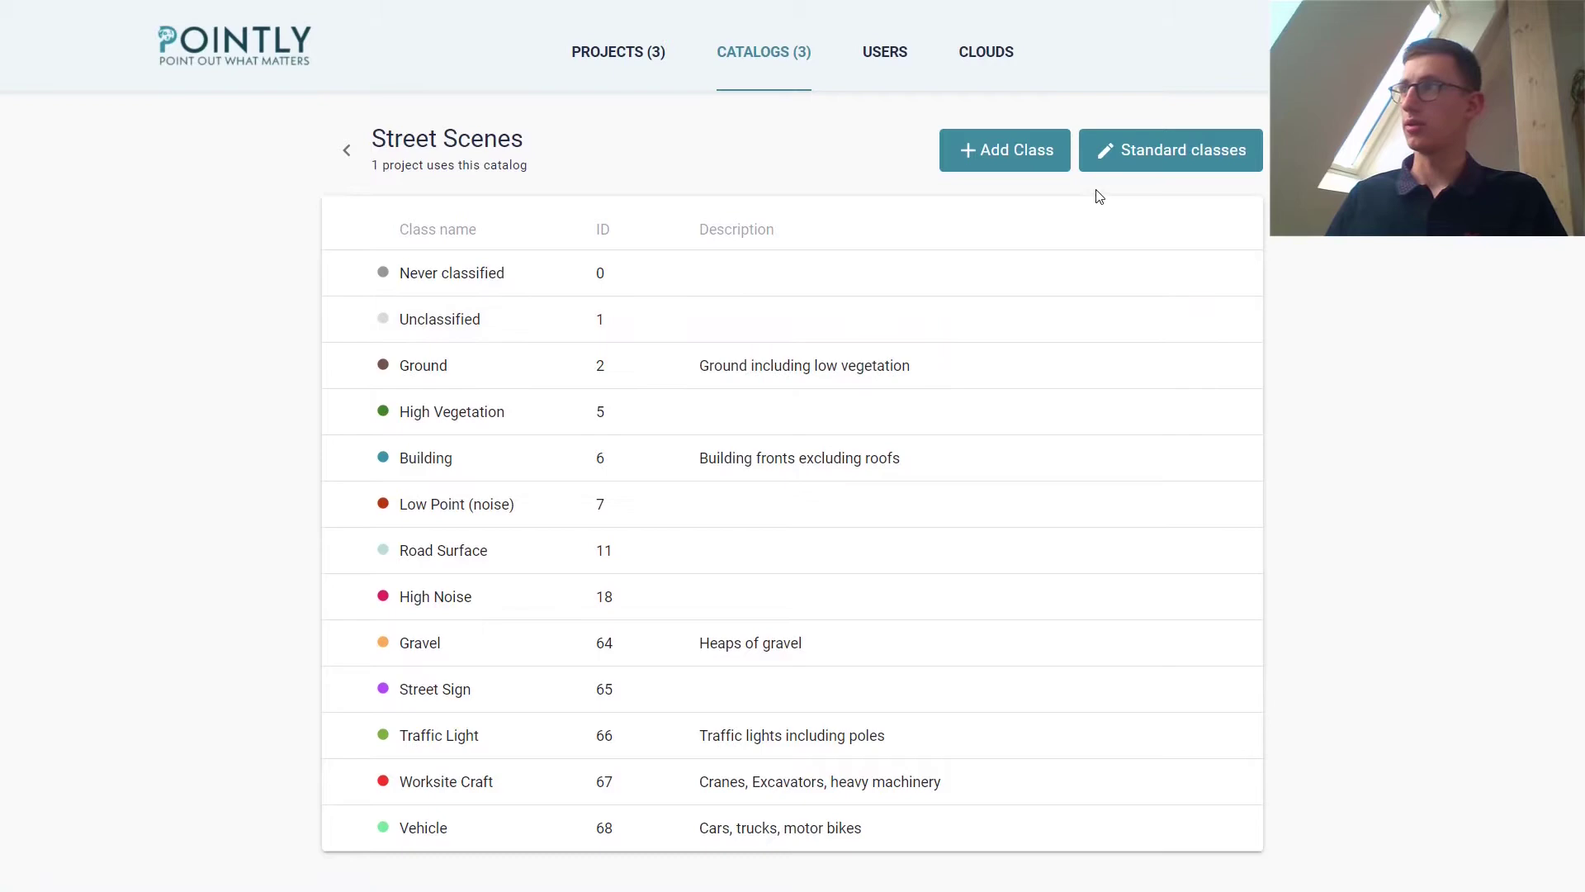
left_click(1183, 165)
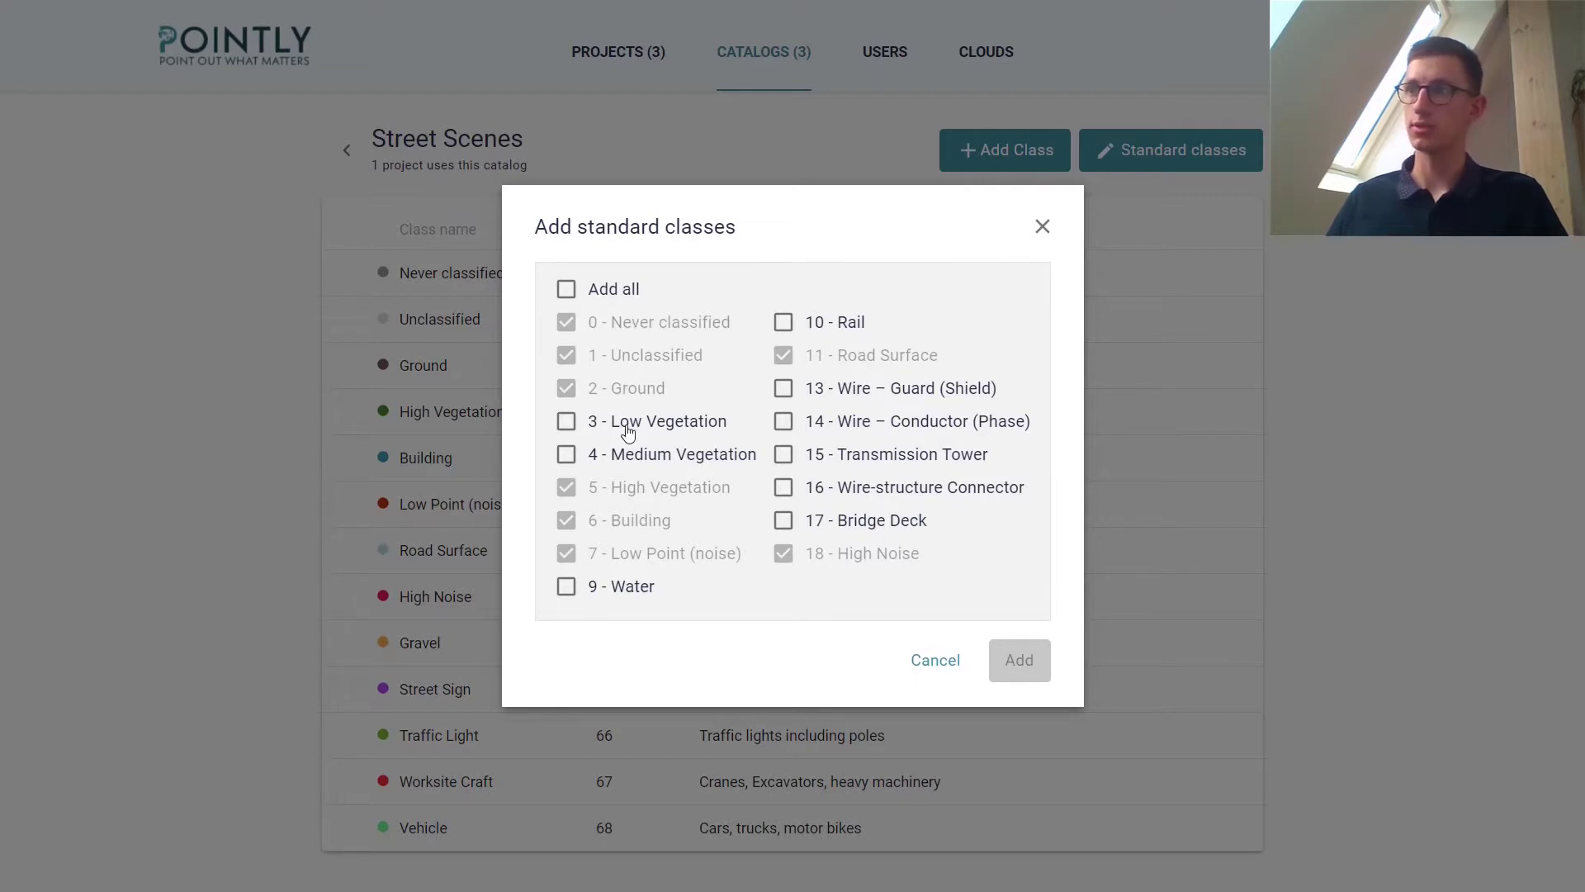
left_click(933, 661)
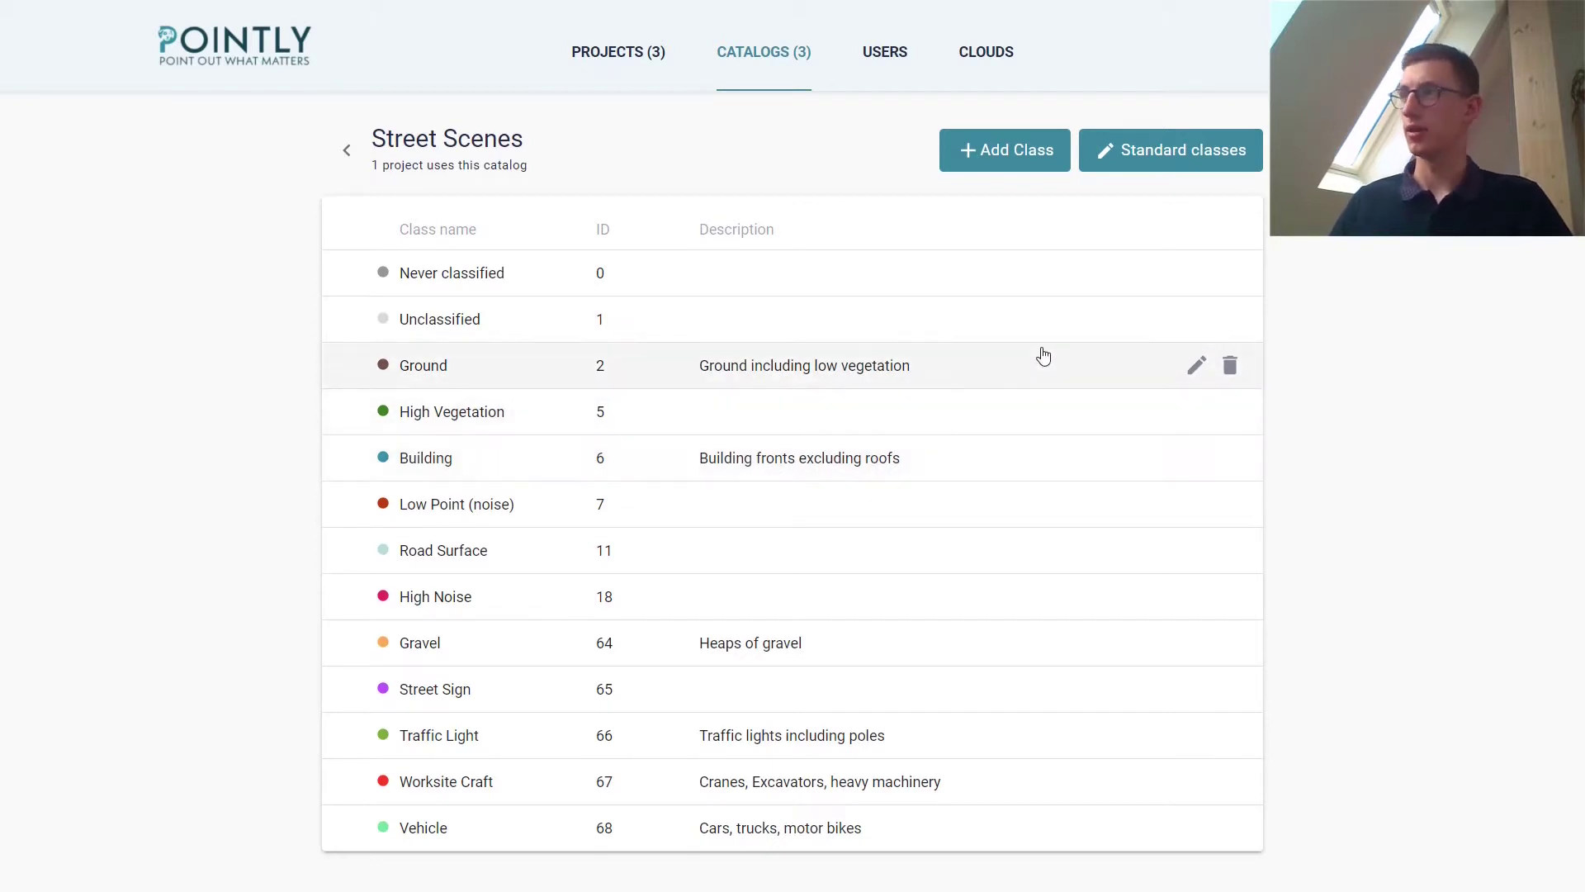
- Add a Roof class in dark red (A34040) to the Street Scenes catalog
left_click(1016, 158)
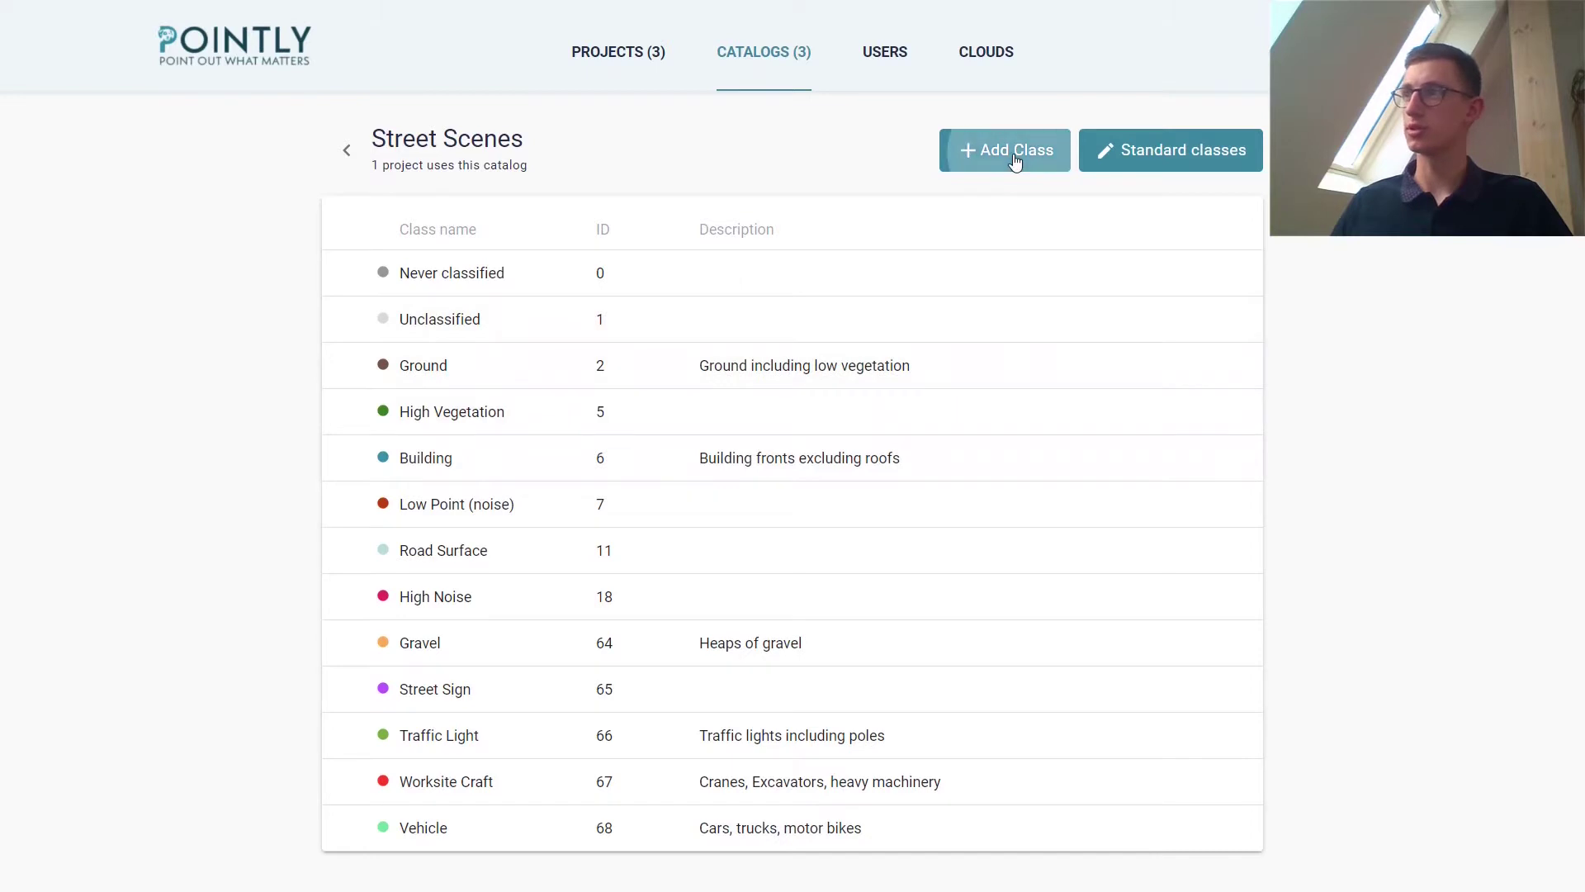
left_click(506, 284)
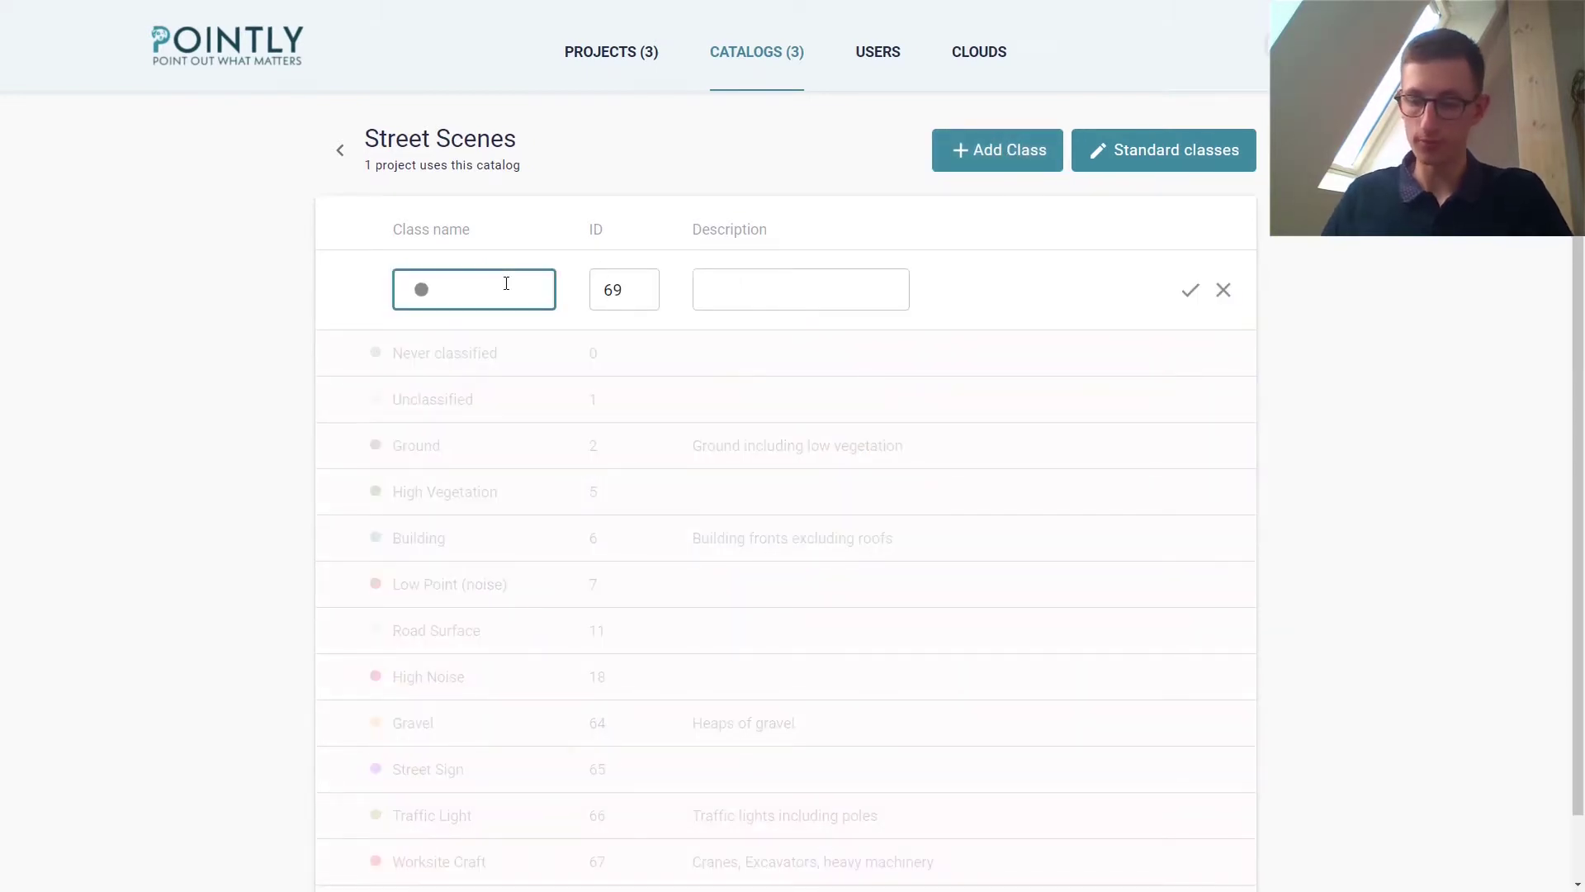
type("Roof")
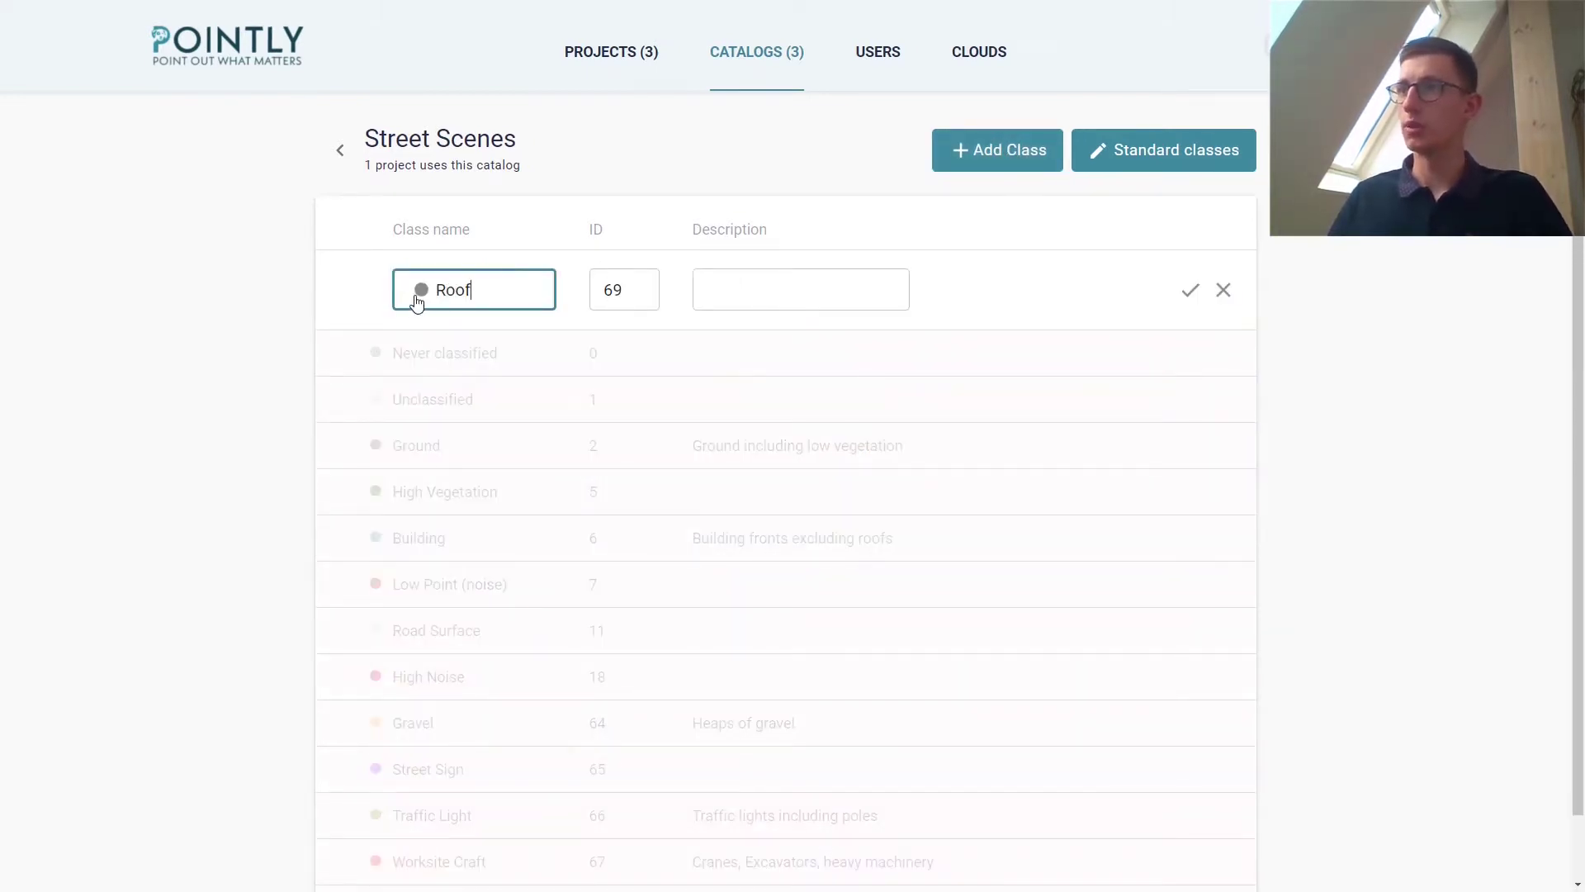
left_click(421, 289)
mouse_move(448, 338)
left_mouse_down()
mouse_move(444, 372)
mouse_move(441, 357)
left_mouse_up()
left_click(1189, 293)
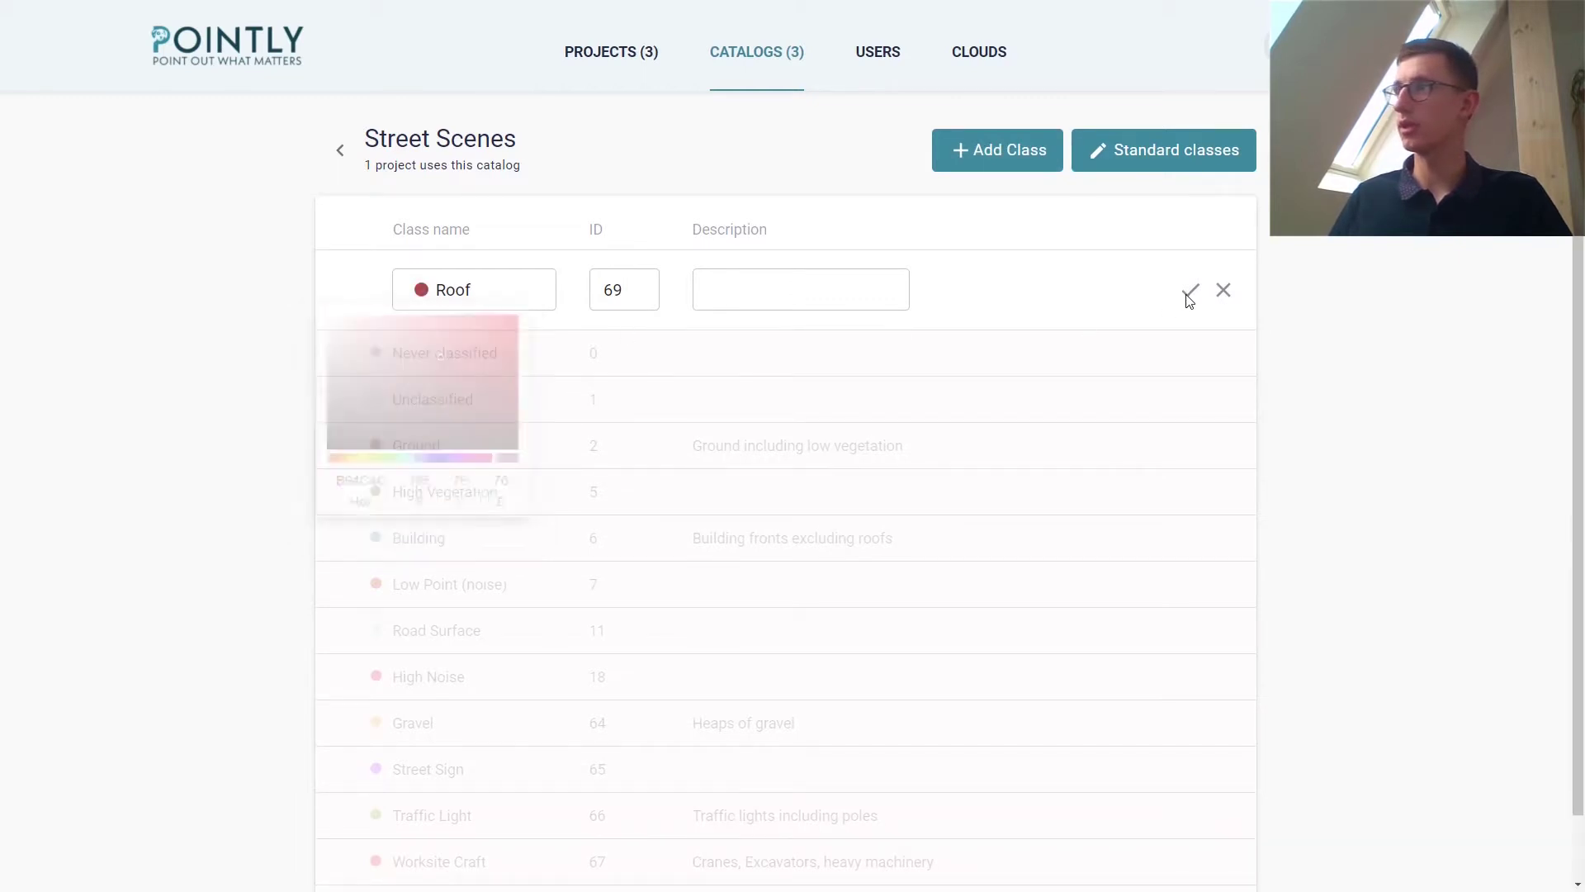
left_click(1190, 290)
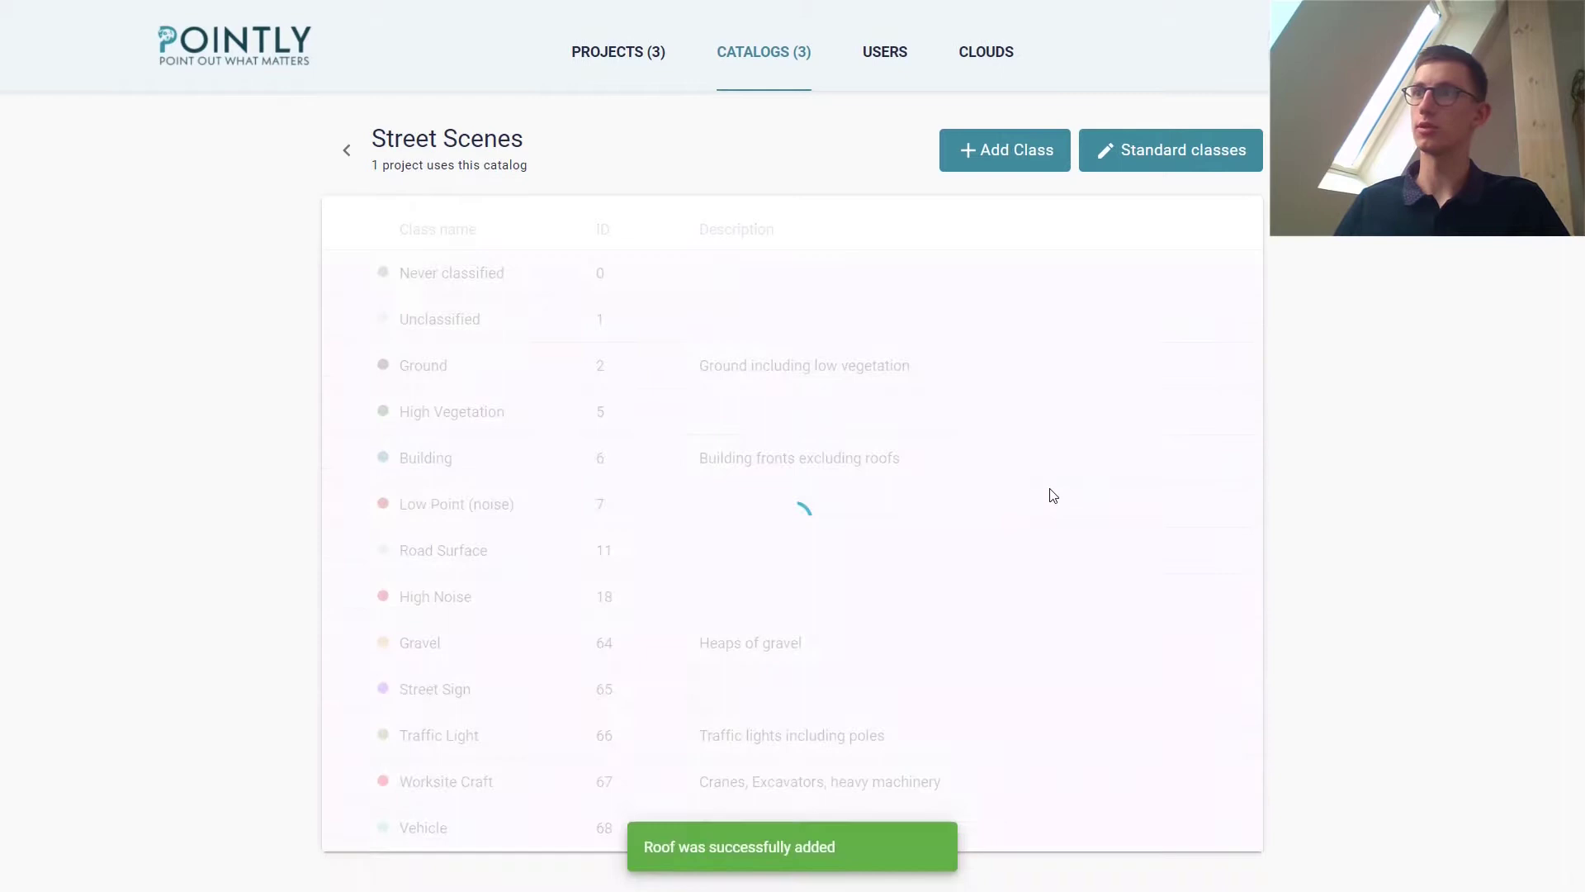
- Confirm Roof appears with ID 69, then return to the Projects page
scroll(1024, 521, "down", 1)
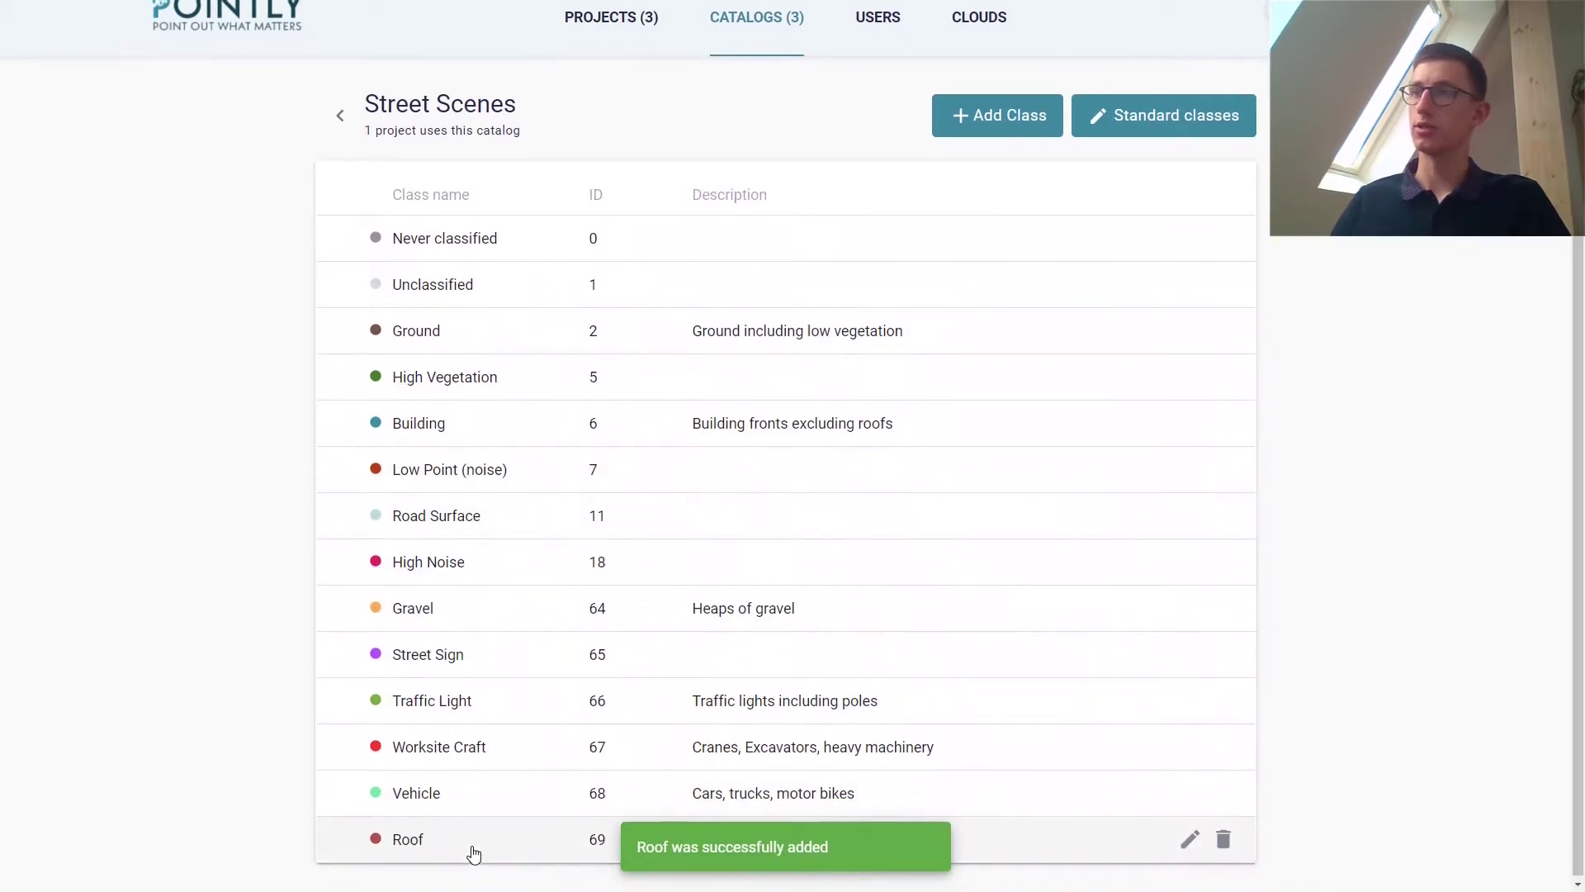
scroll(658, 234, "up", 1)
left_click(622, 57)
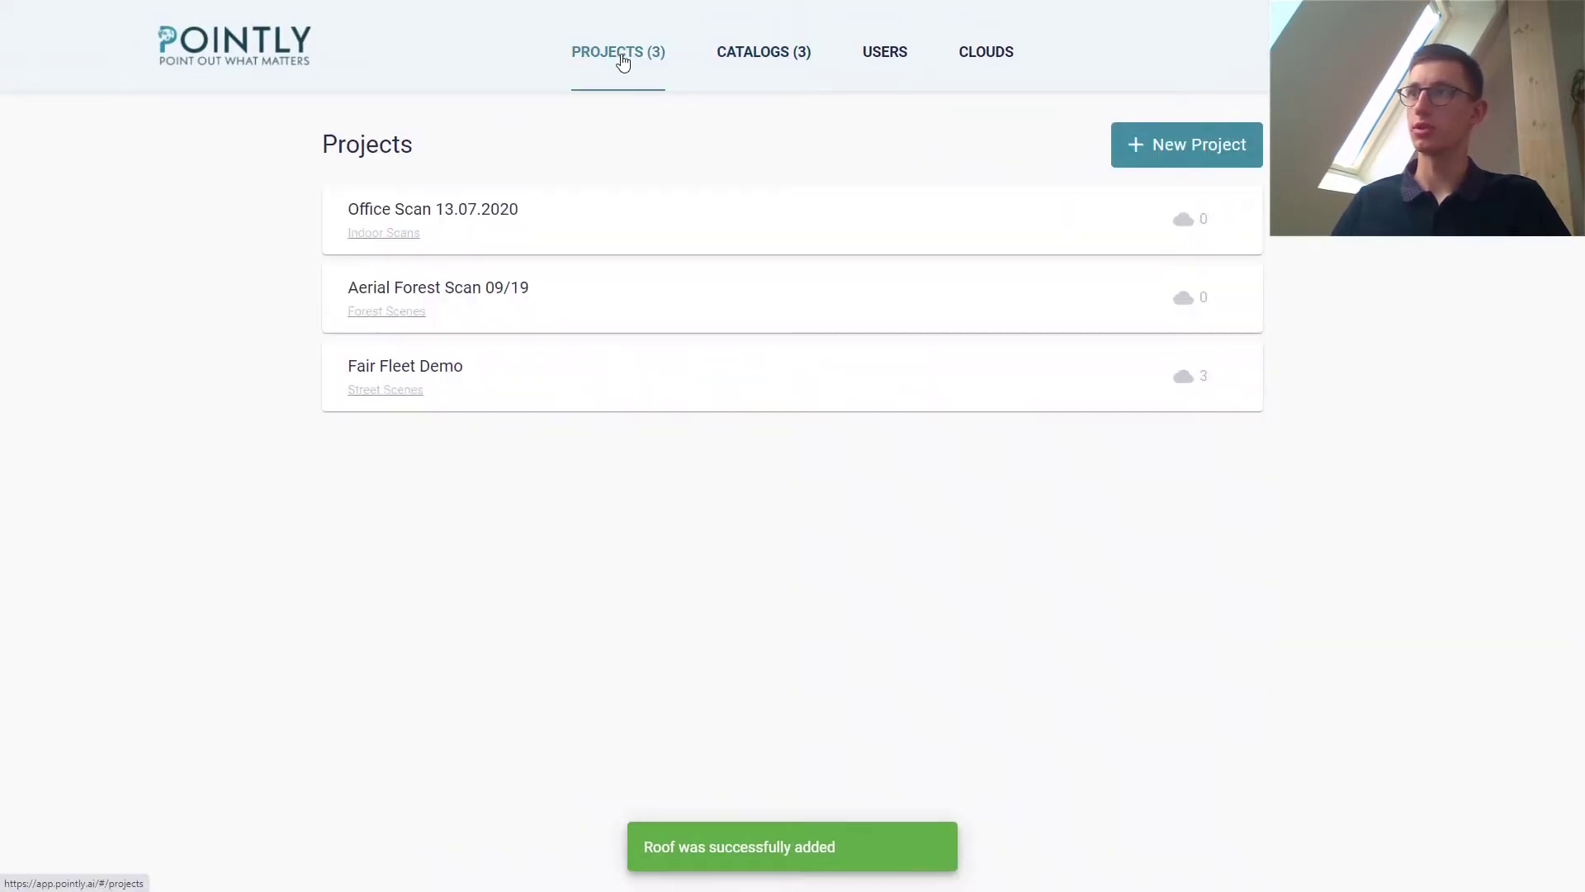
- Open the Construction site 09.07.2020 point cloud from the Fair Fleet Demo project
left_click(388, 375)
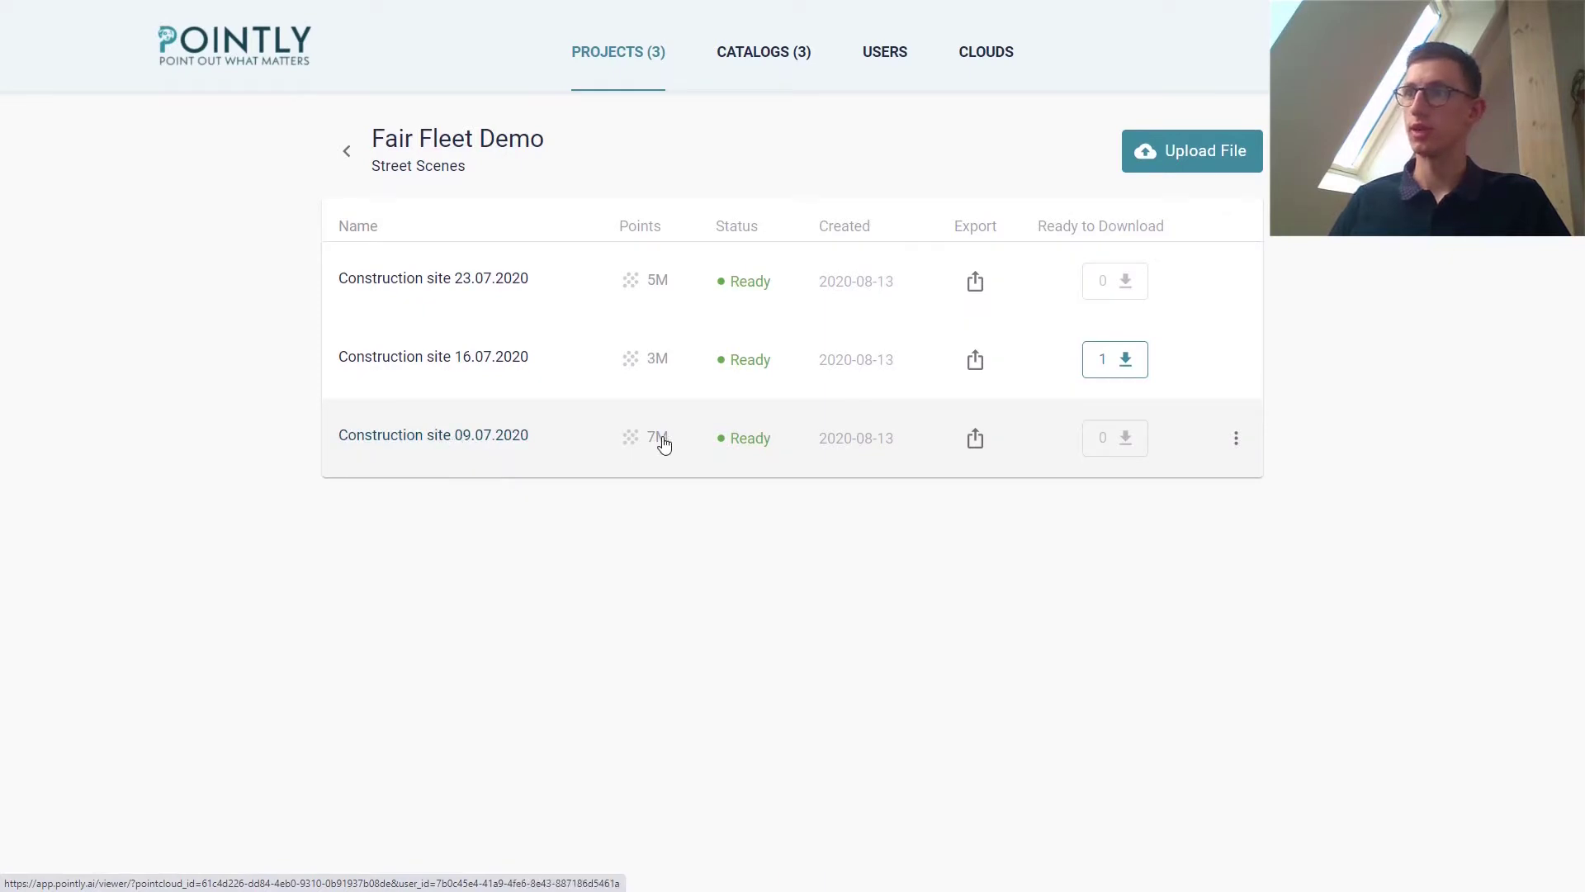
mouse_move(665, 444)
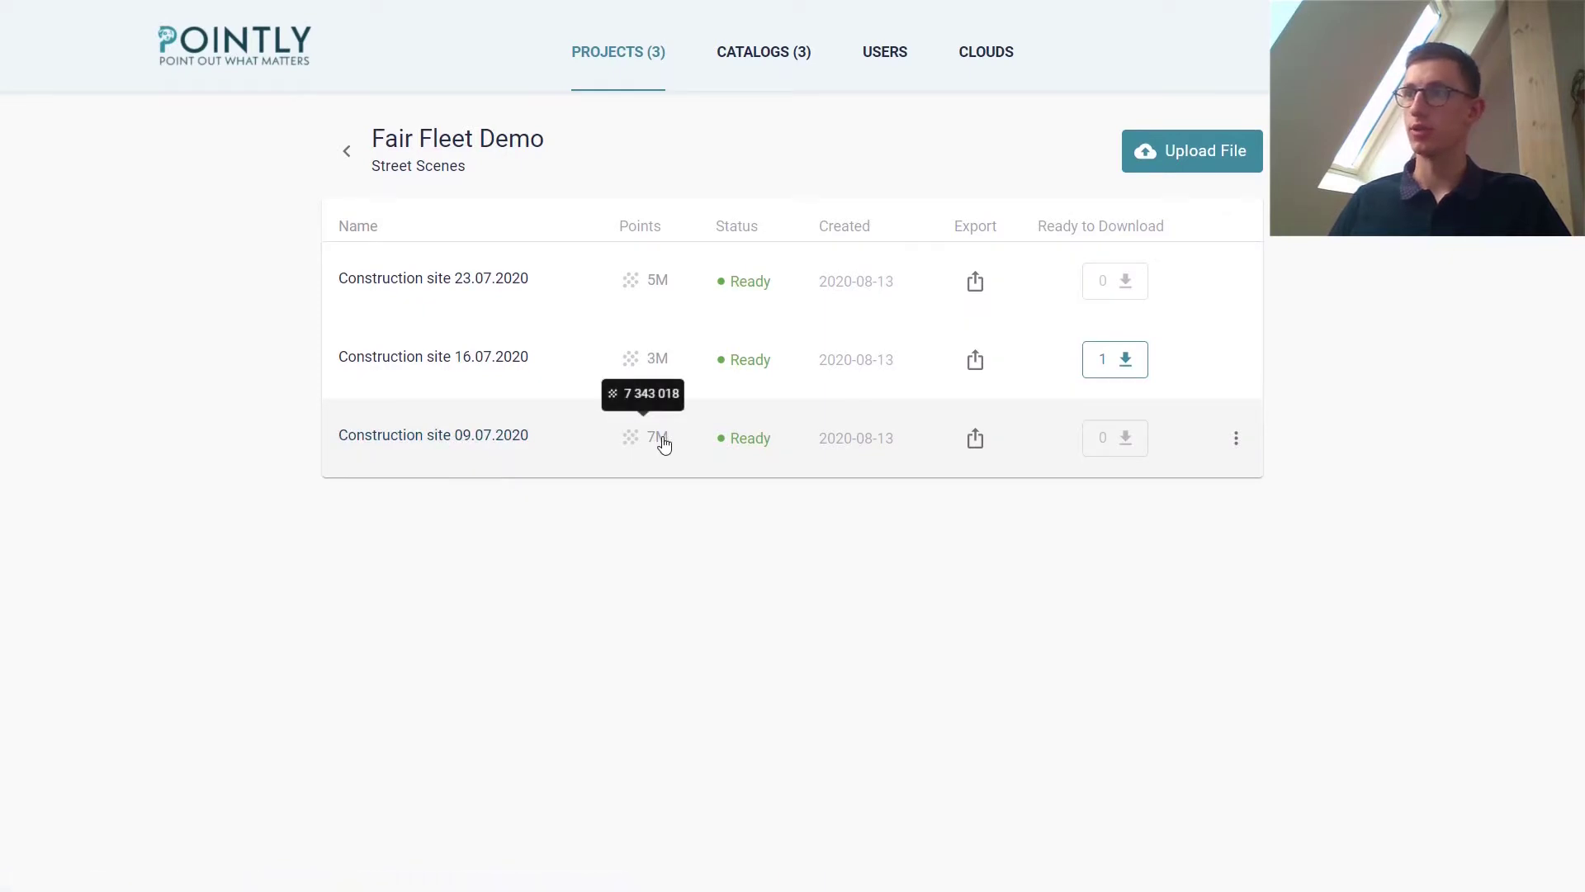
left_click(490, 441)
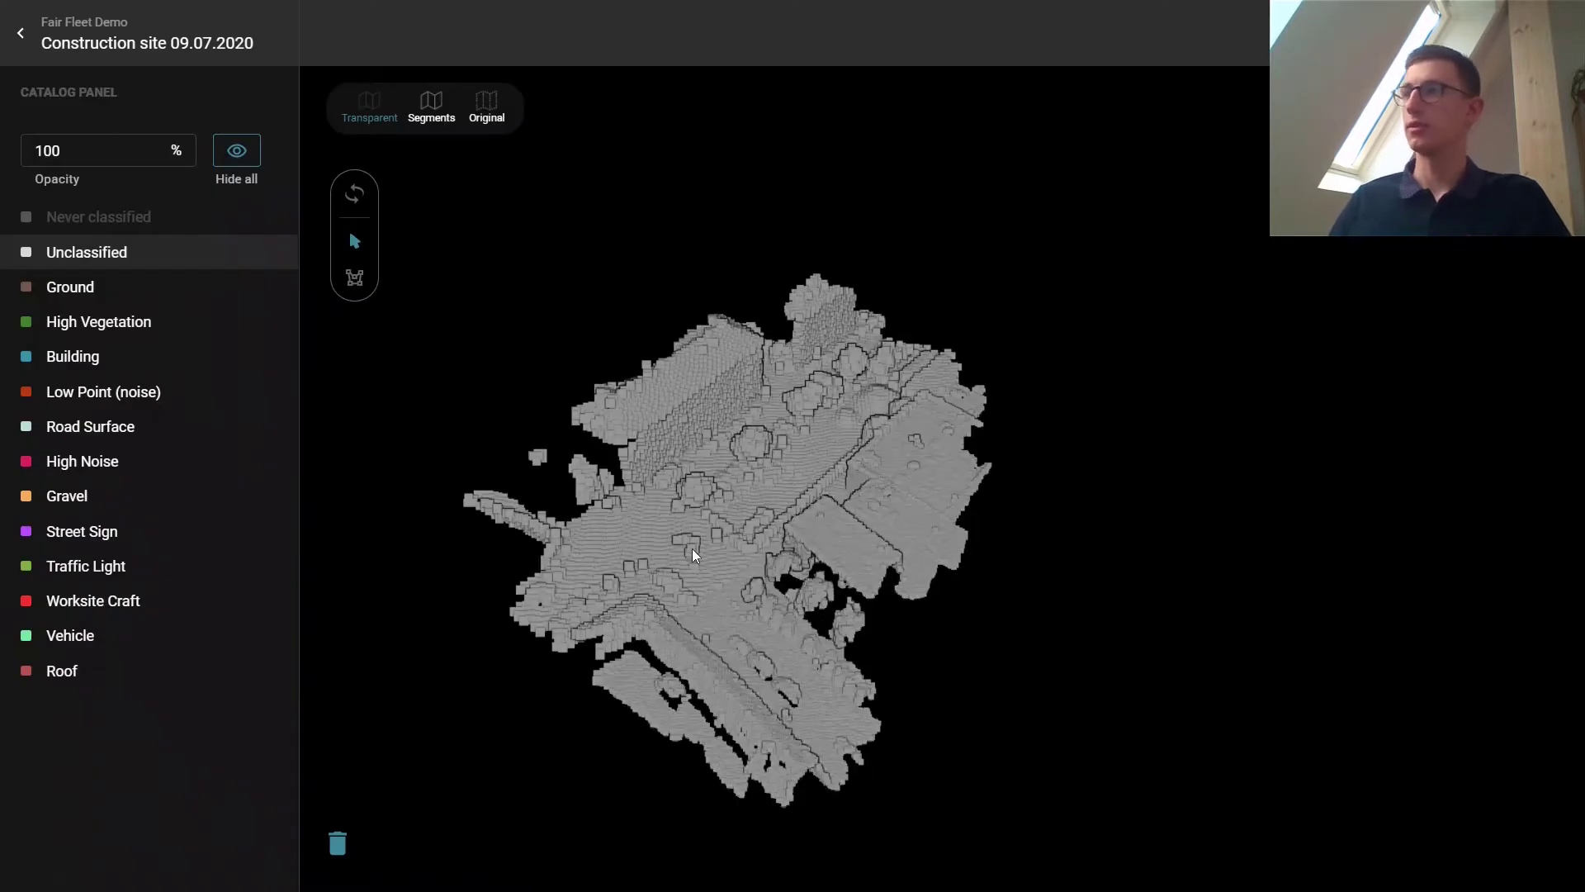
- Show the cloud in Original colours and hide the Never classified points
scroll(691, 549, "up", 5)
left_click_drag(655, 617, 843, 604)
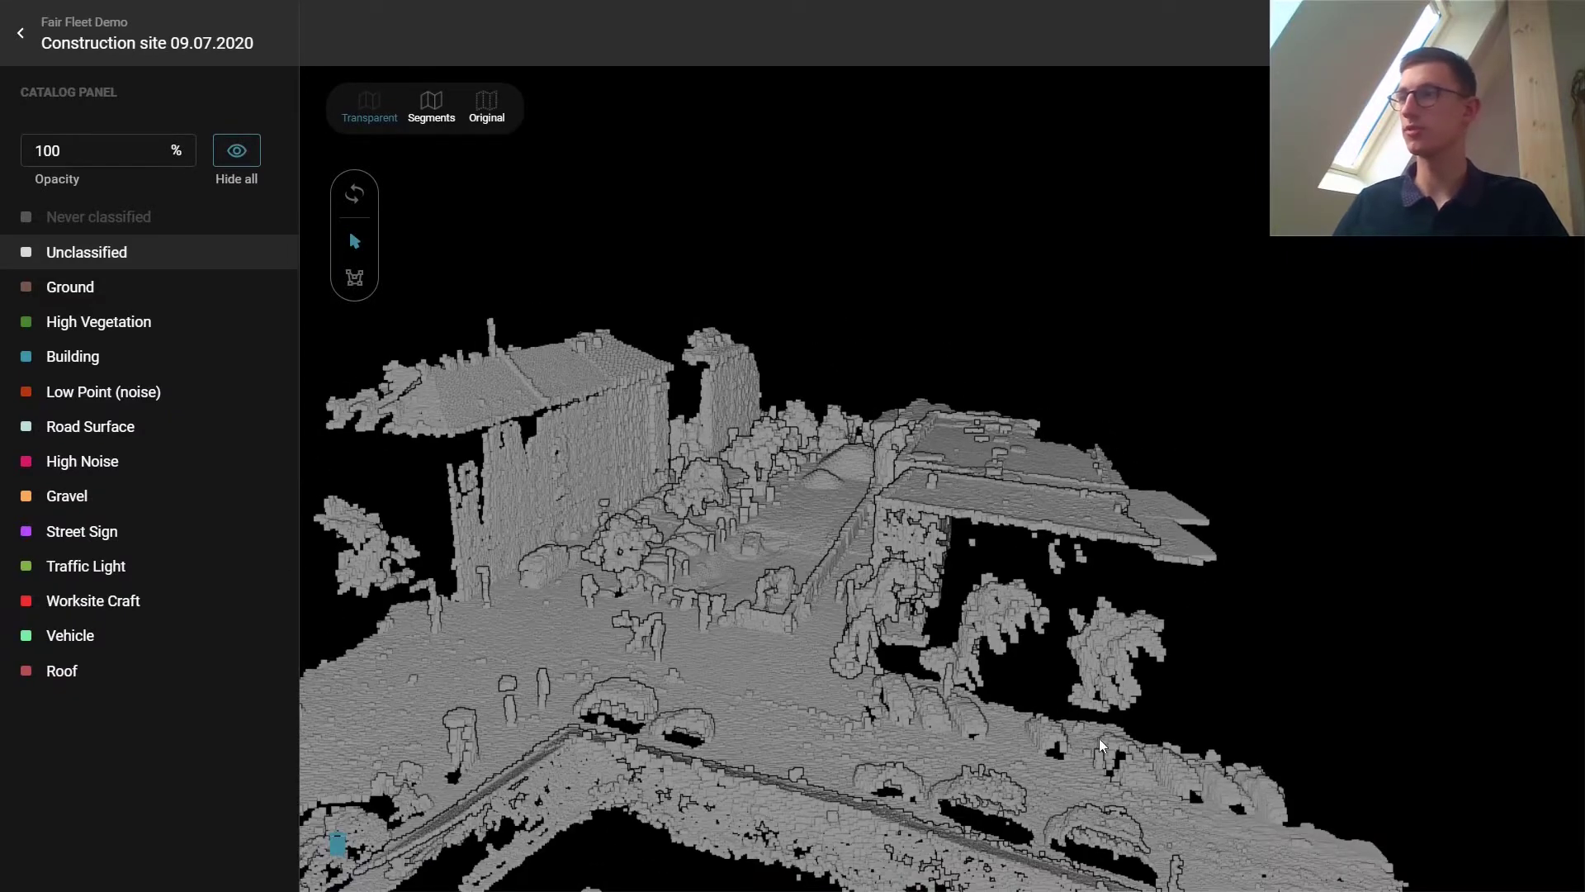
left_click(488, 120)
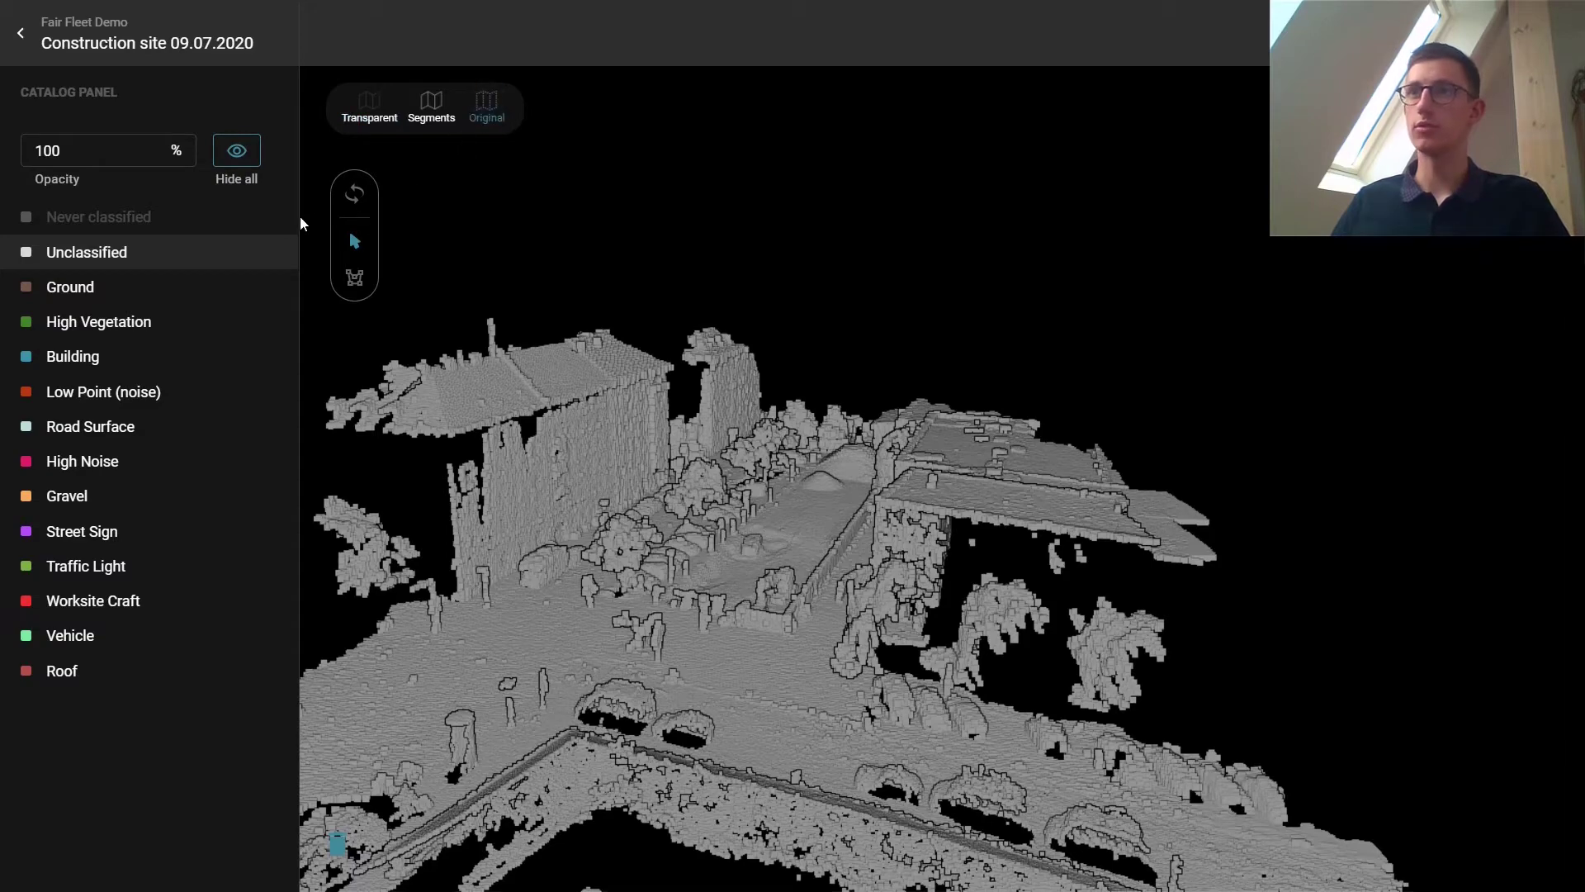
mouse_move(268, 224)
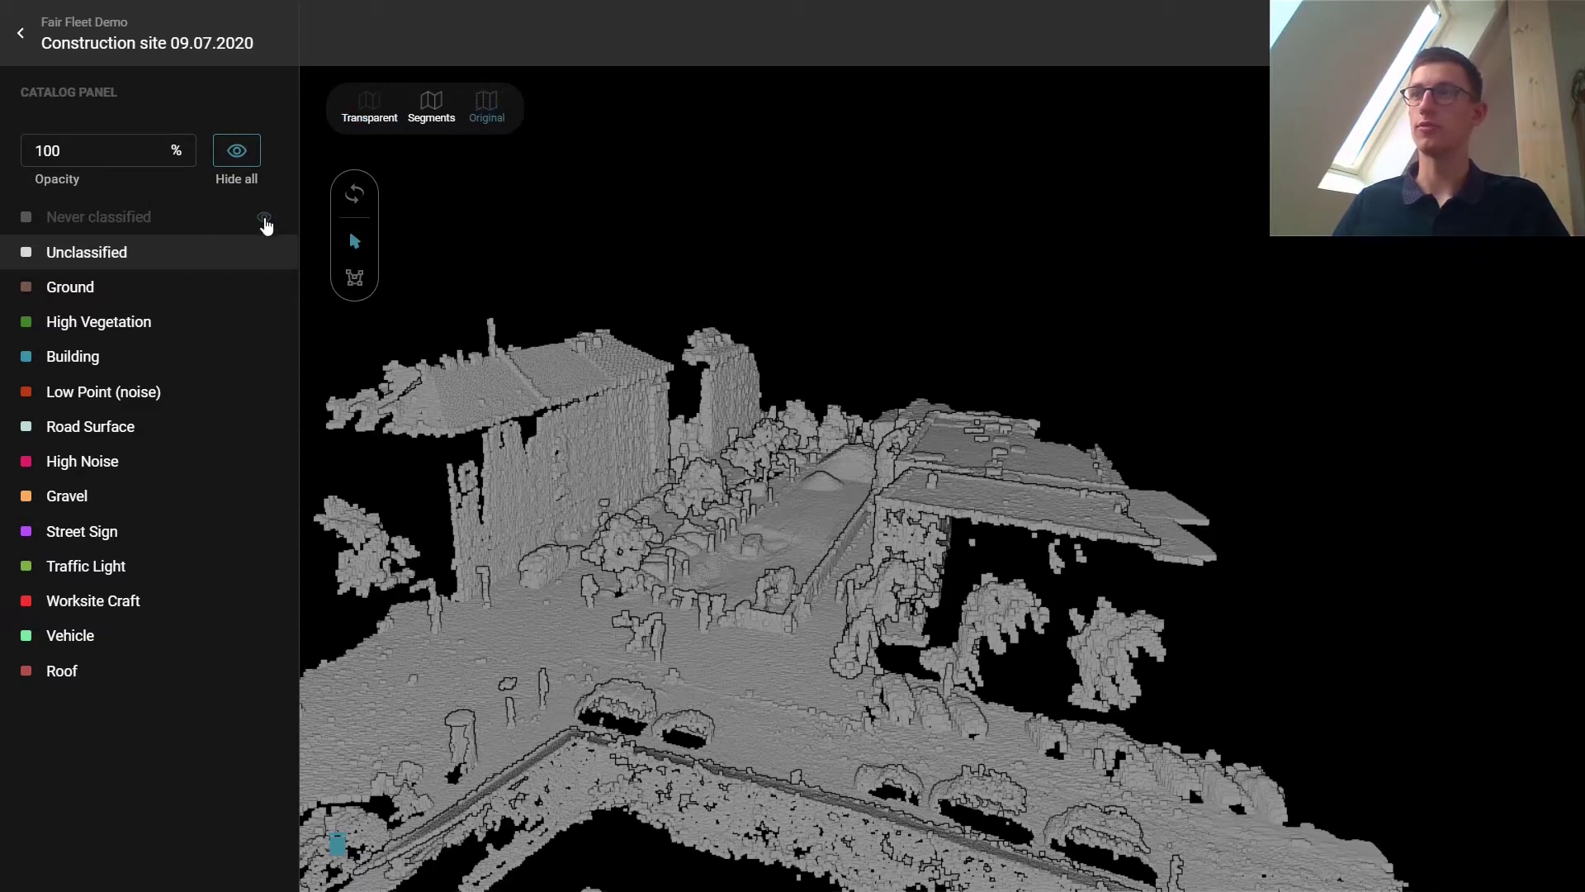
left_click(264, 219)
- Orbit and zoom around the site toward the apartment building
left_click_drag(515, 668, 779, 668)
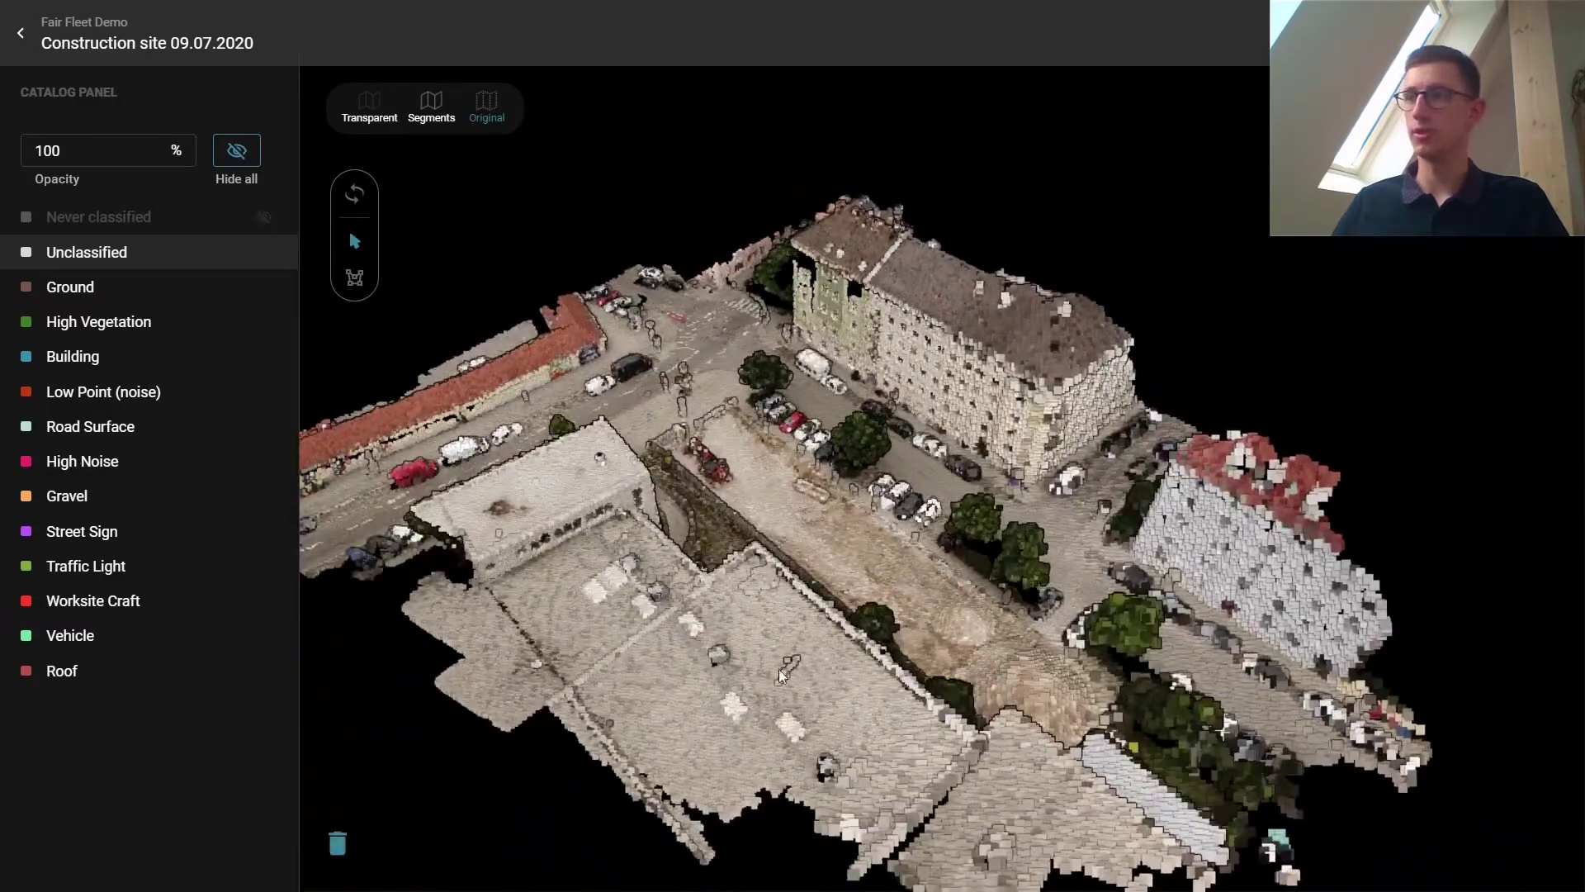
scroll(730, 698, "up", 10)
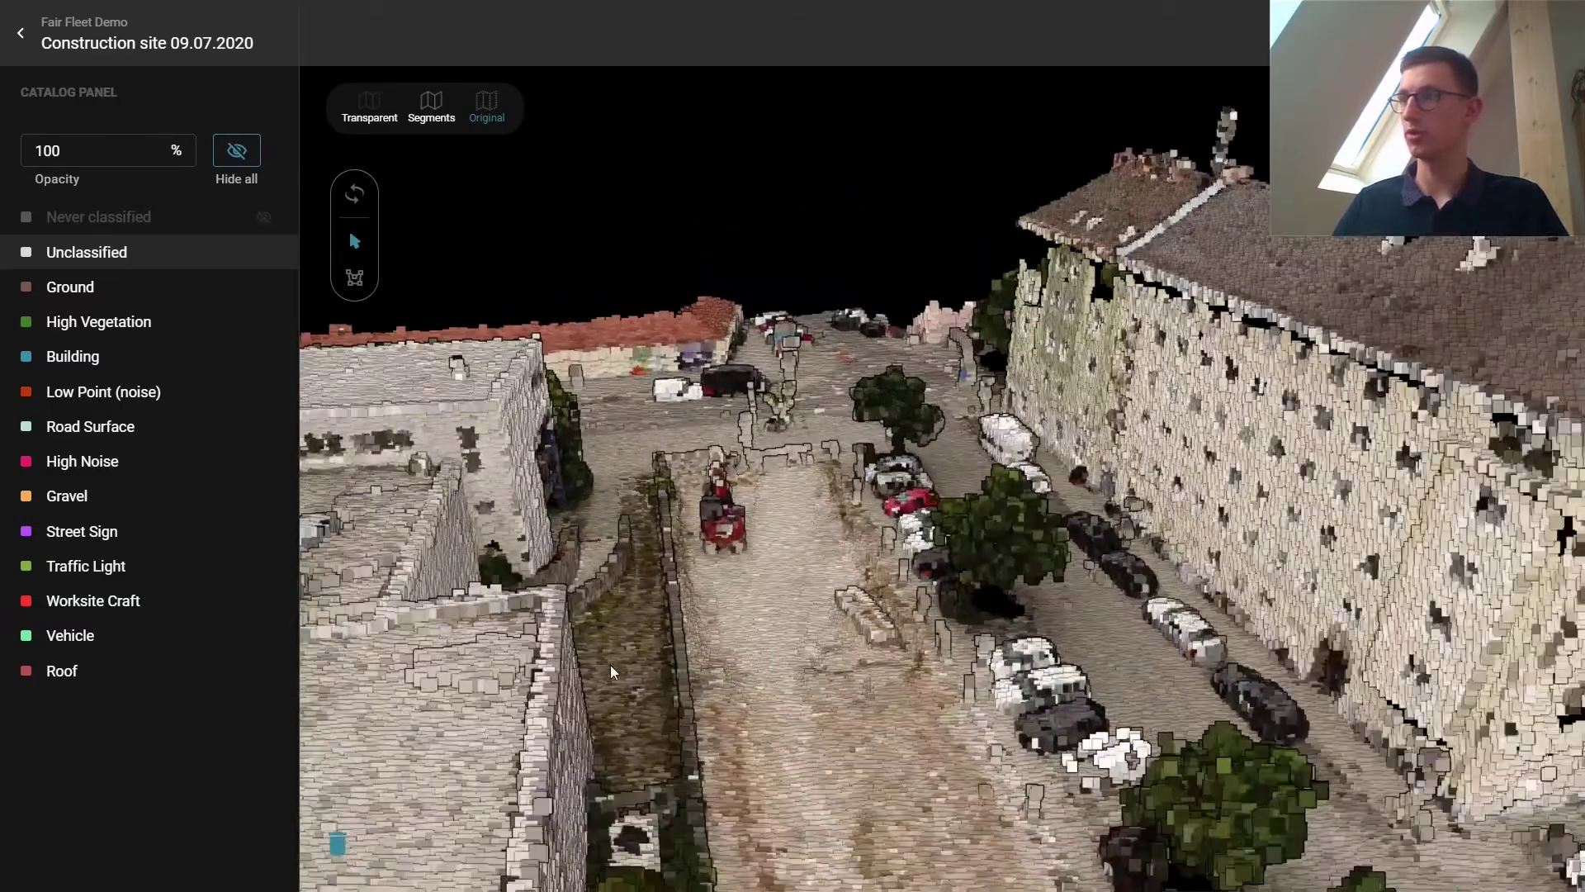
left_click_drag(646, 667, 1207, 640)
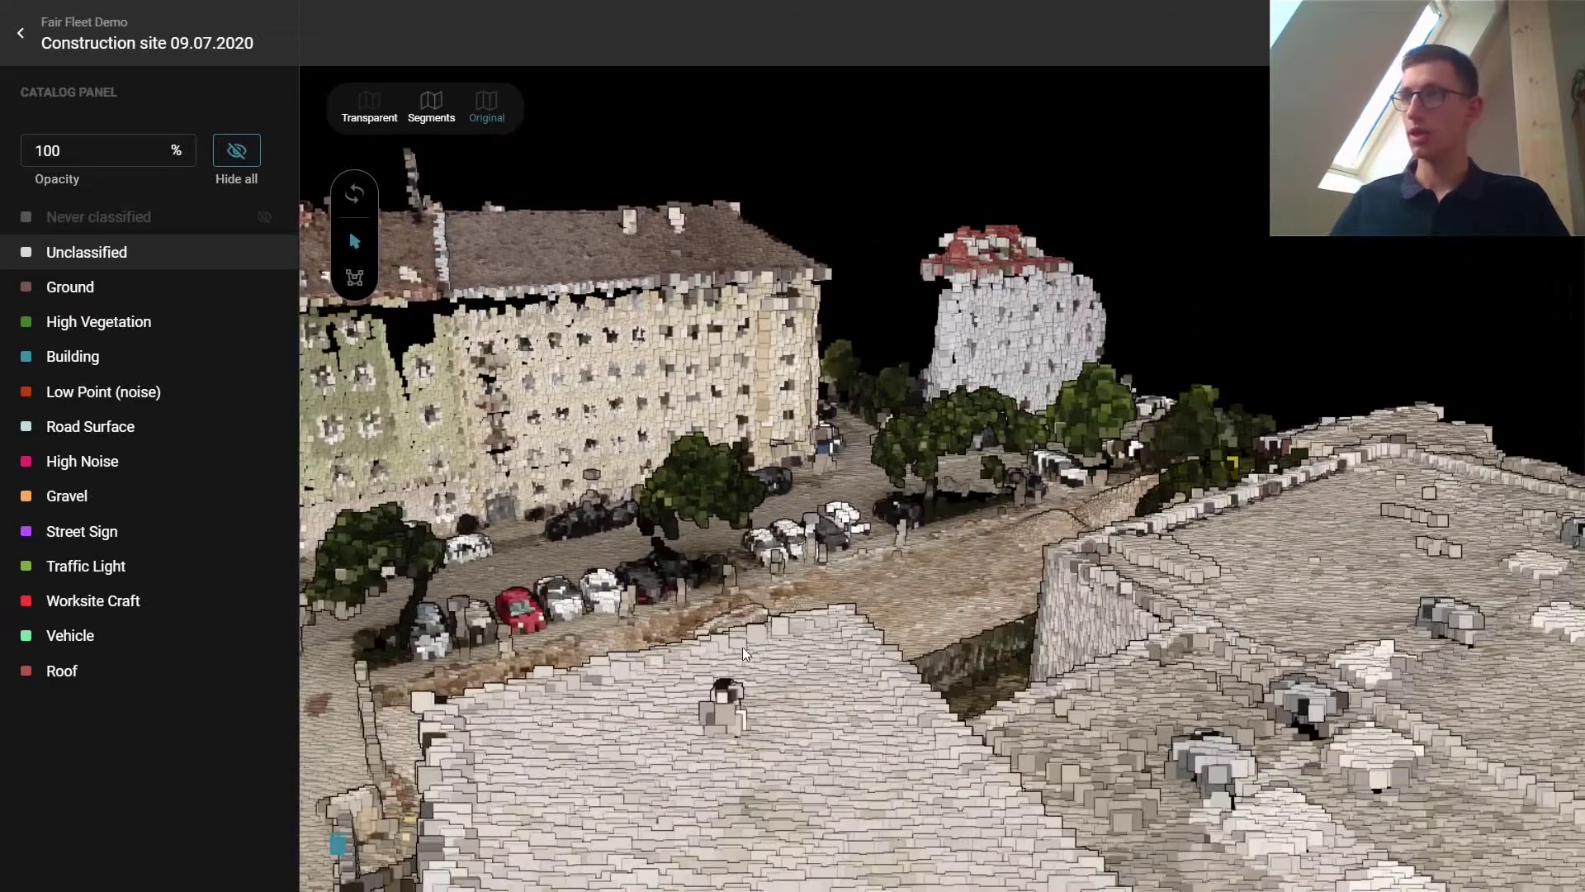
scroll(742, 646, "up", 5)
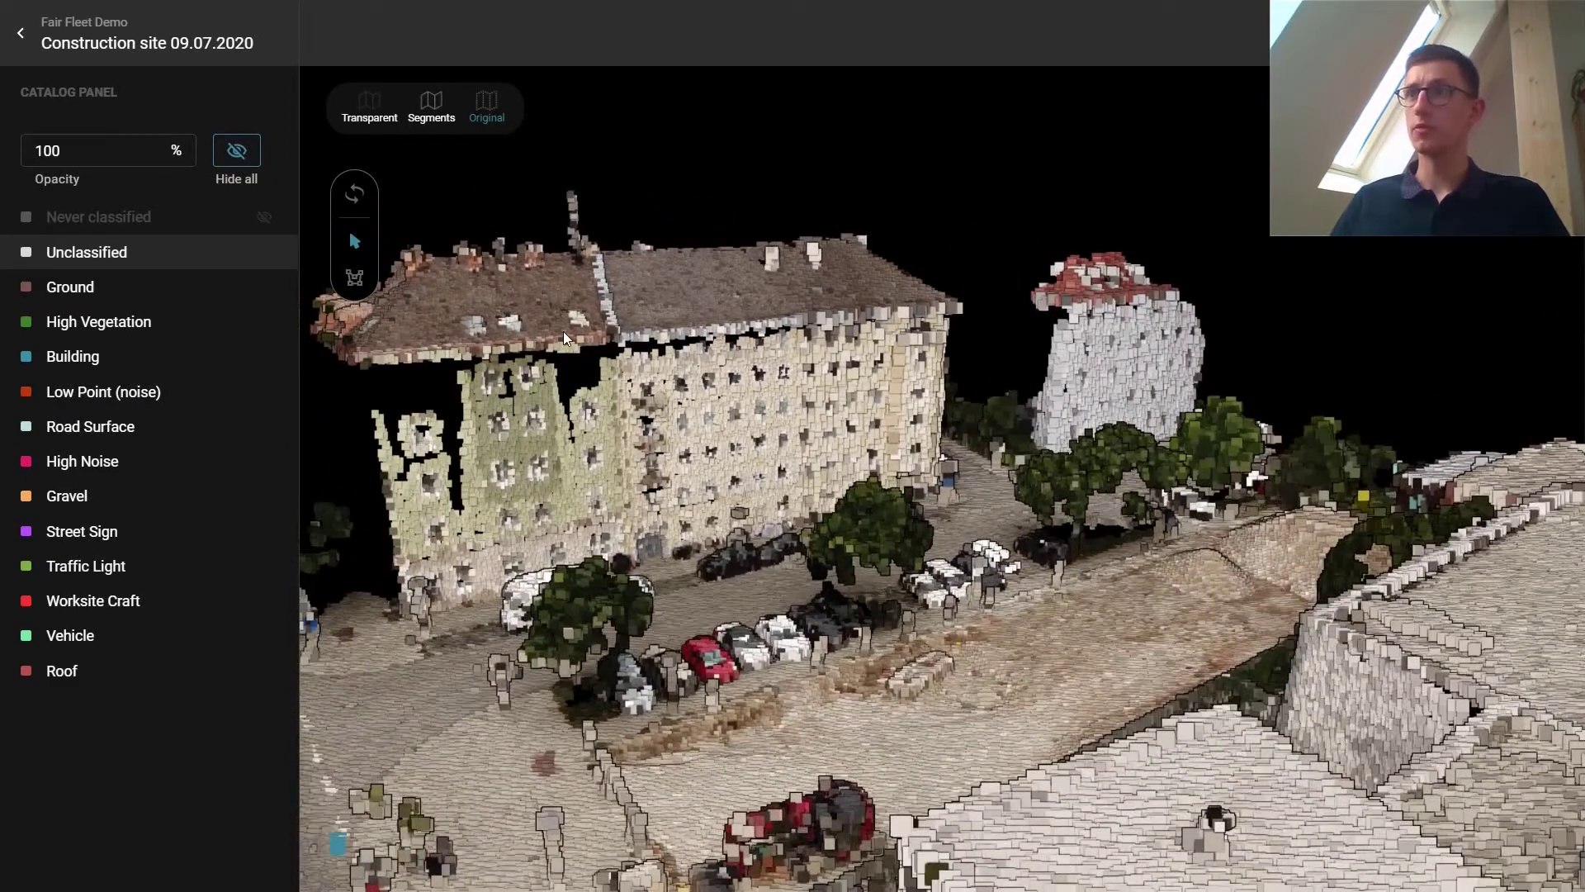
- Colour the cloud by segments, switch to segment picking, and select the Building class
left_click(433, 117)
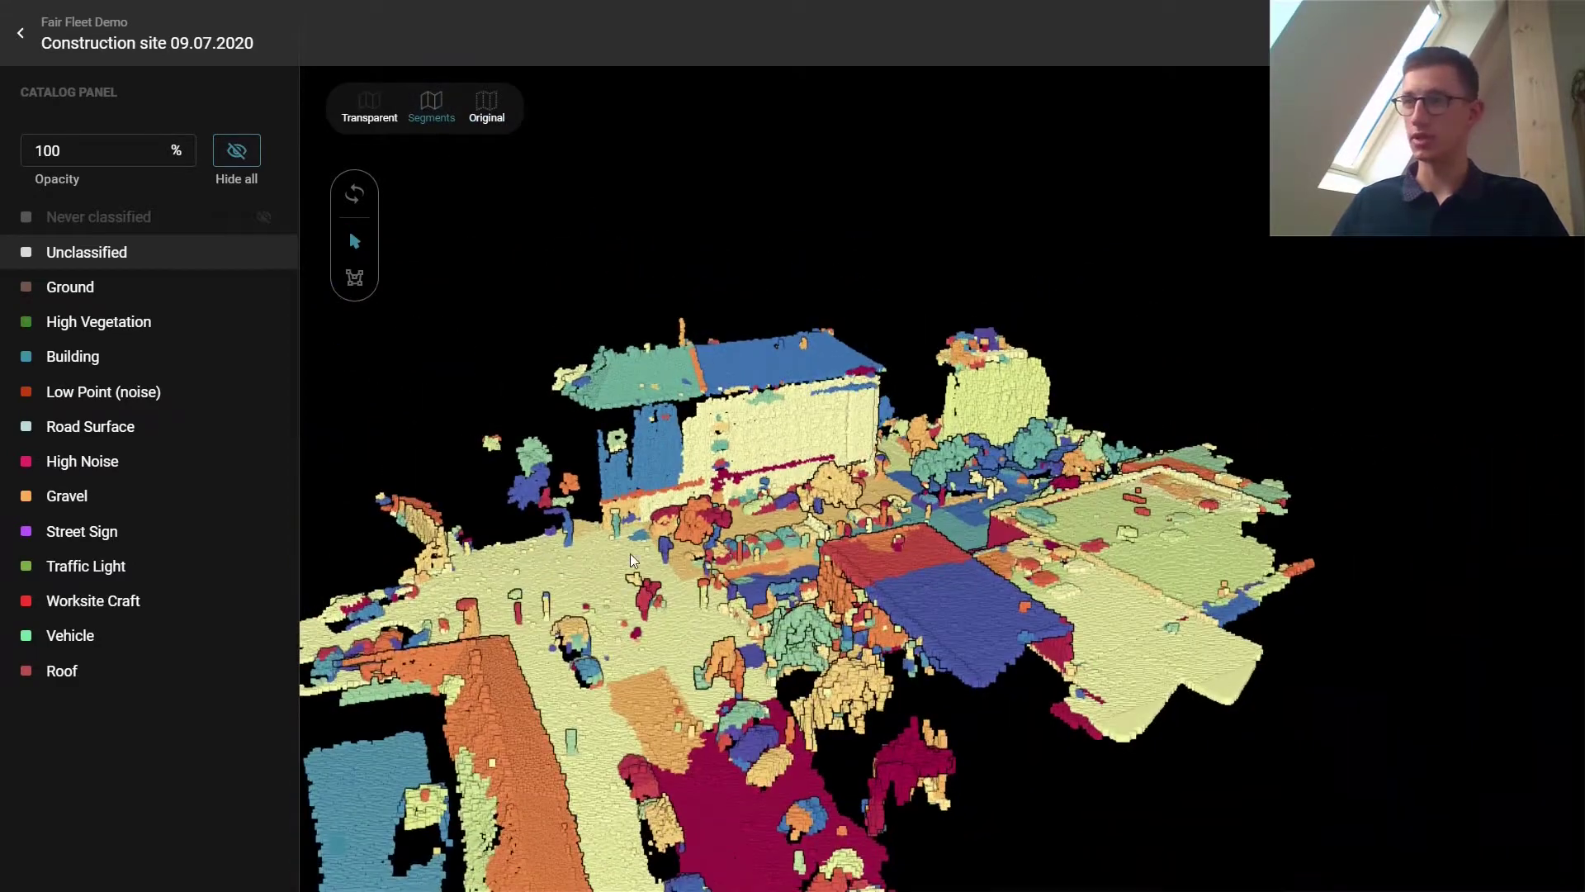
left_click_drag(631, 554, 776, 551)
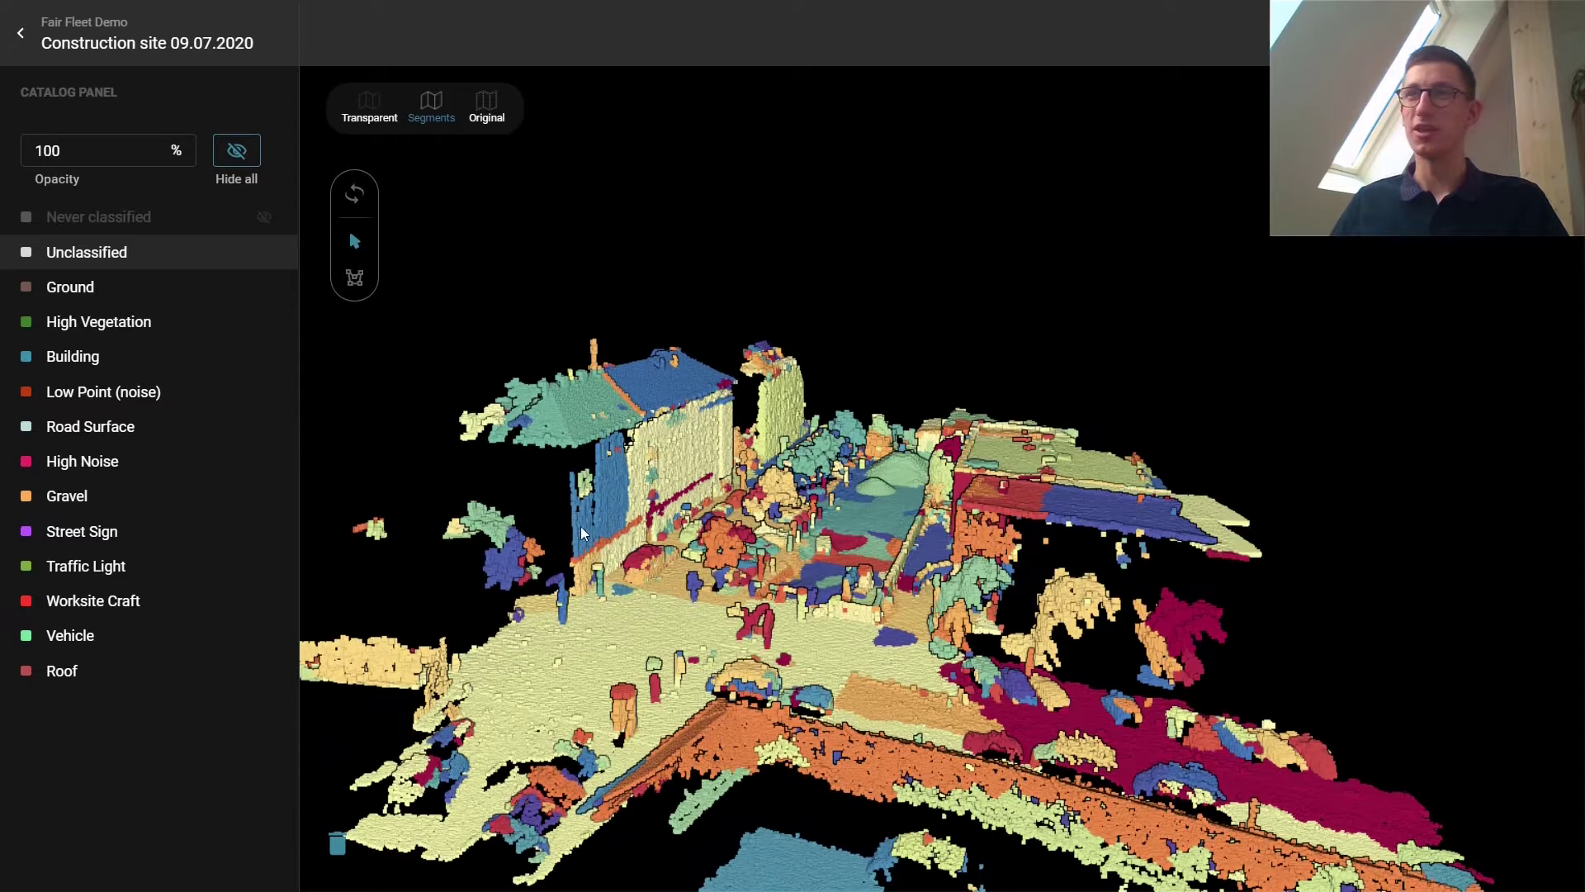
left_click(356, 243)
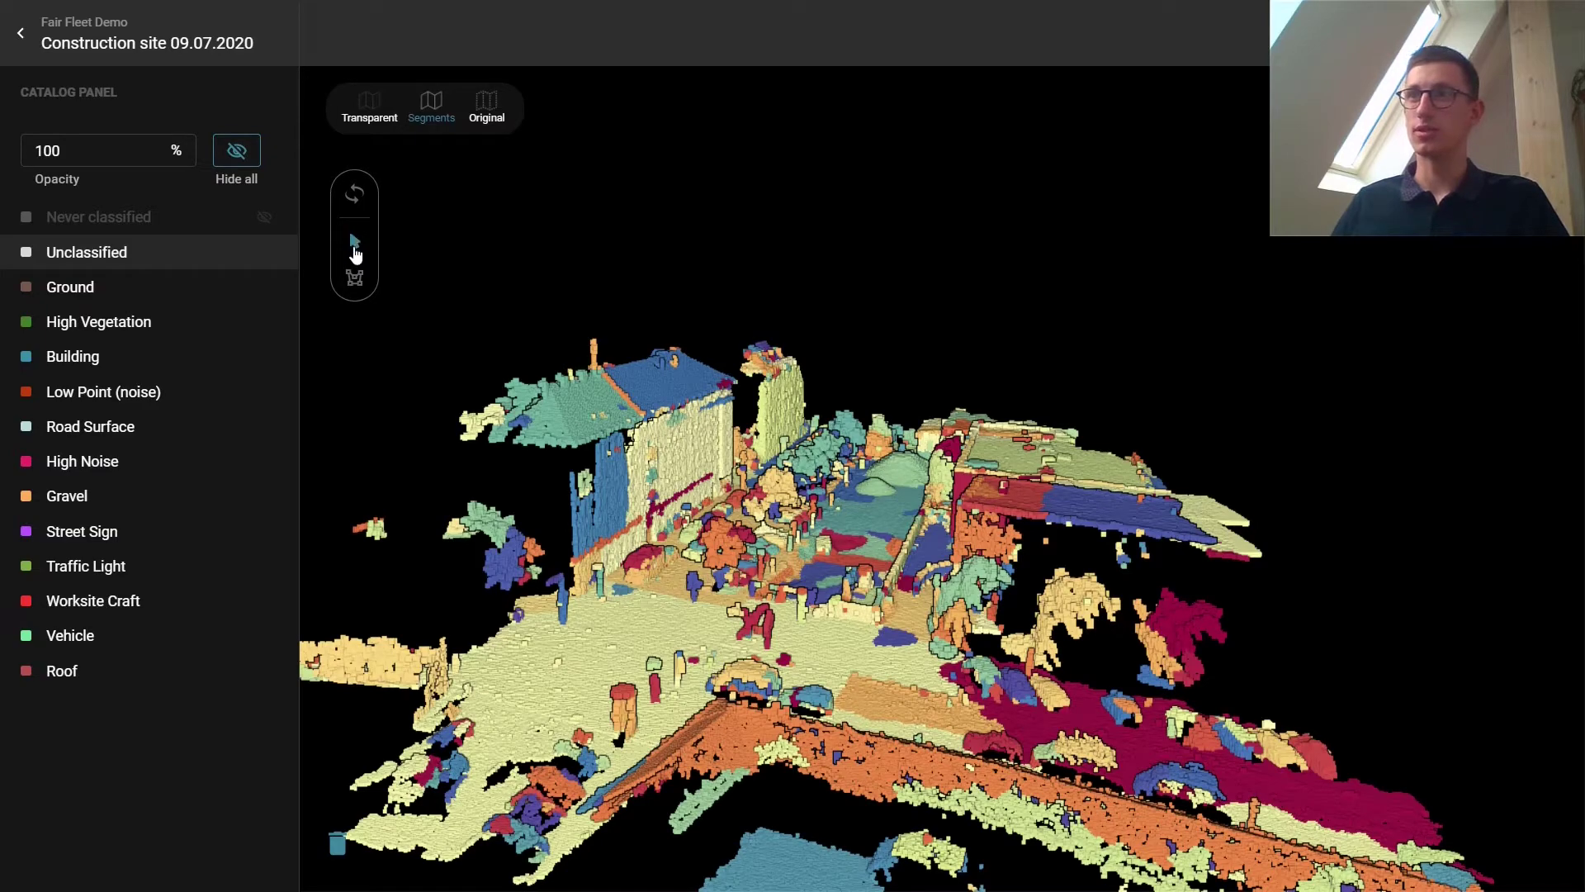
left_click(128, 364)
- Classify the pale-yellow, orange and magenta wall segments as Building
left_click_drag(701, 550, 774, 549)
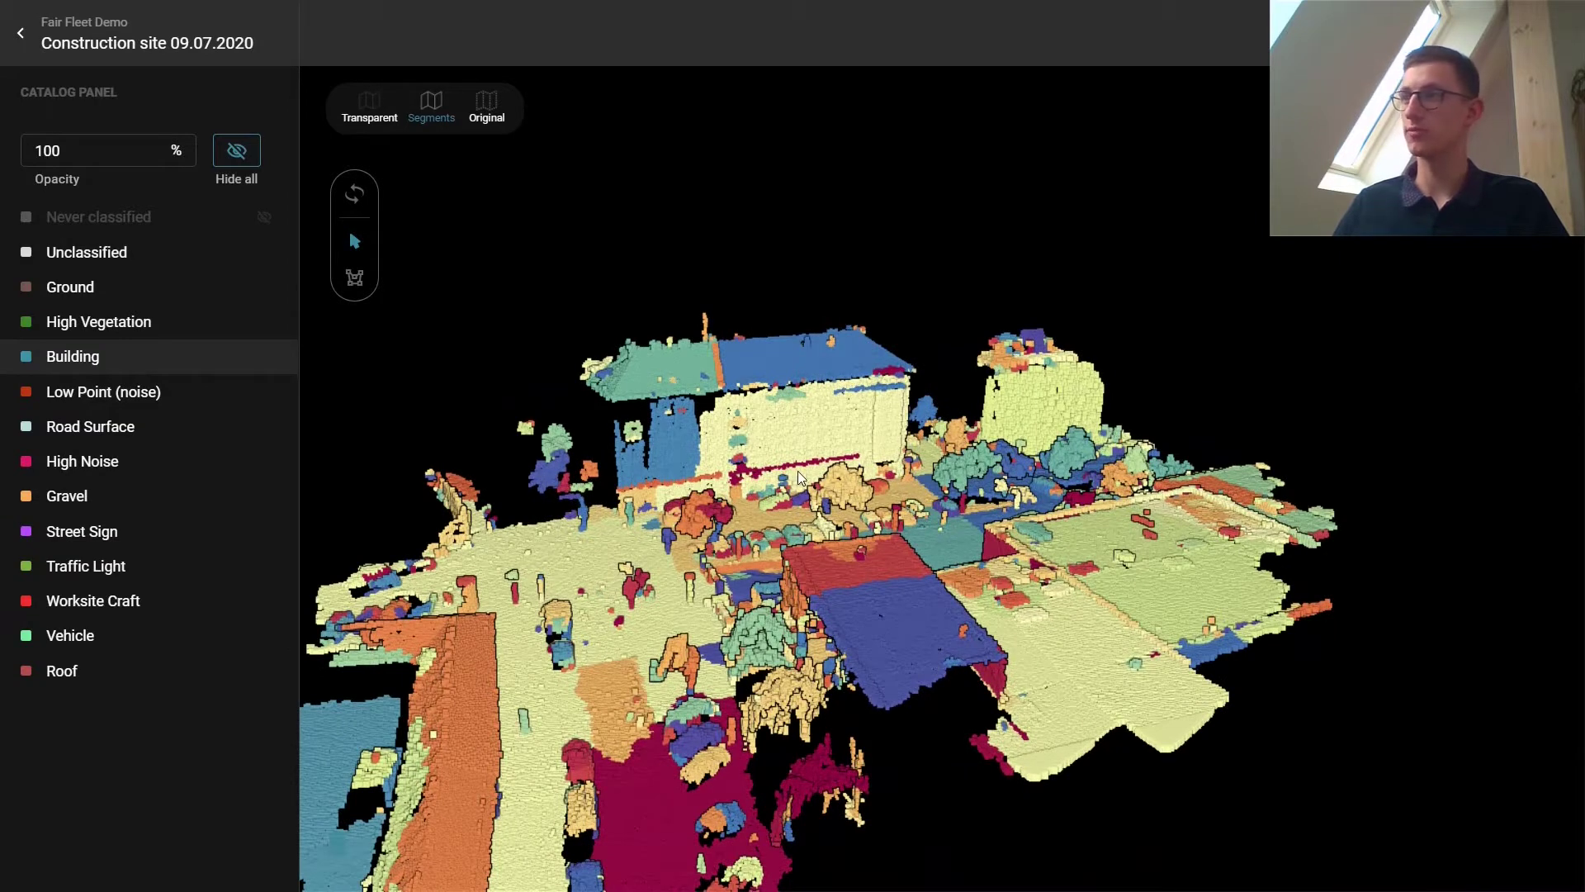
left_click(793, 438)
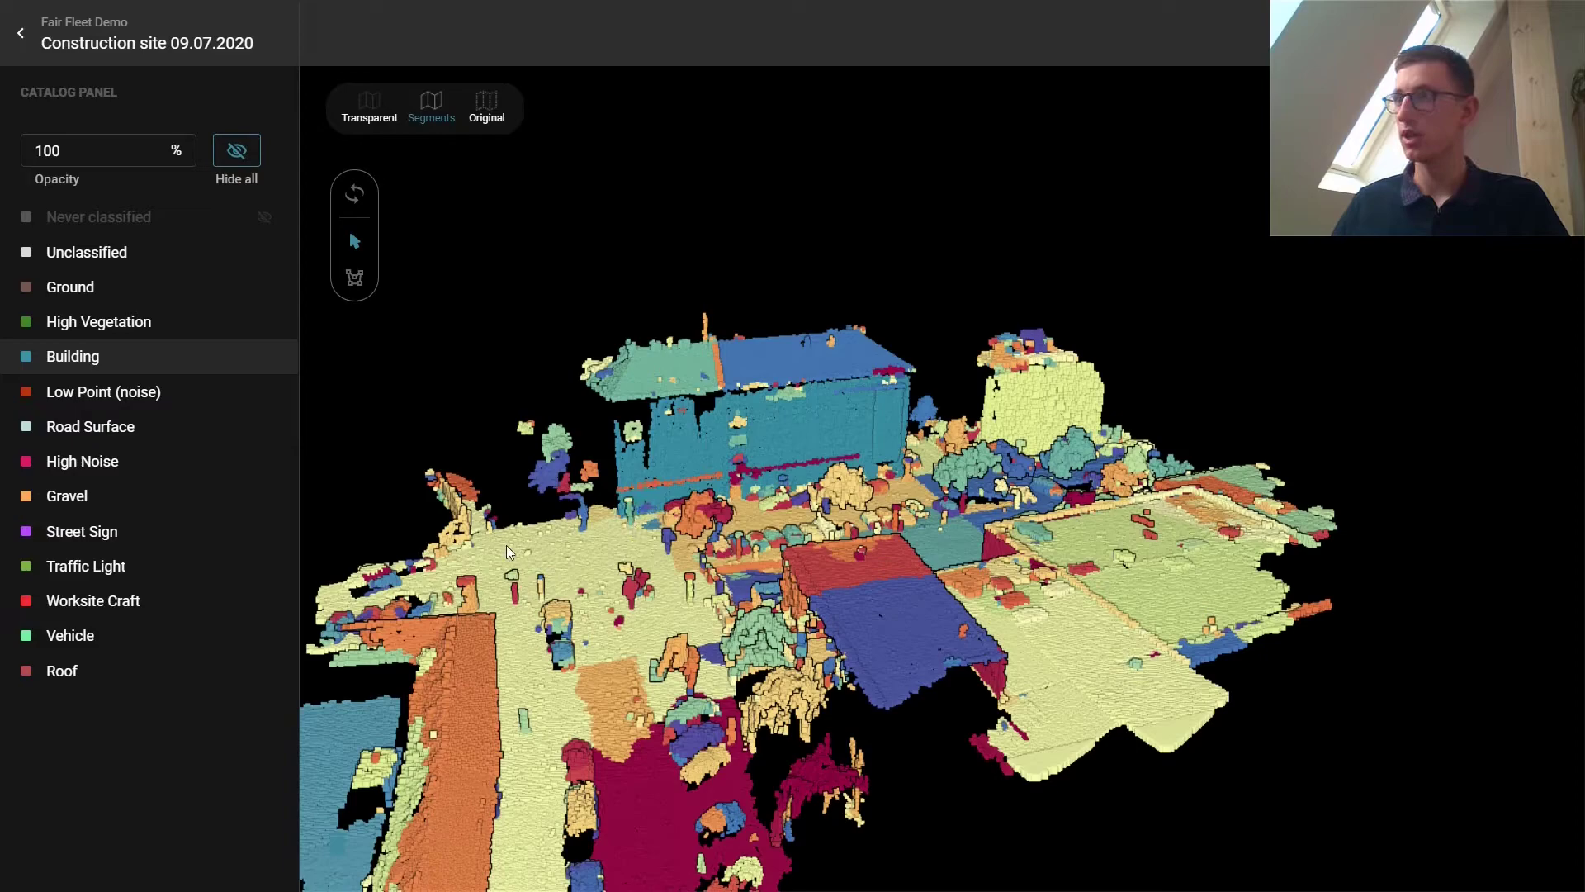
left_click_drag(503, 539, 1147, 429)
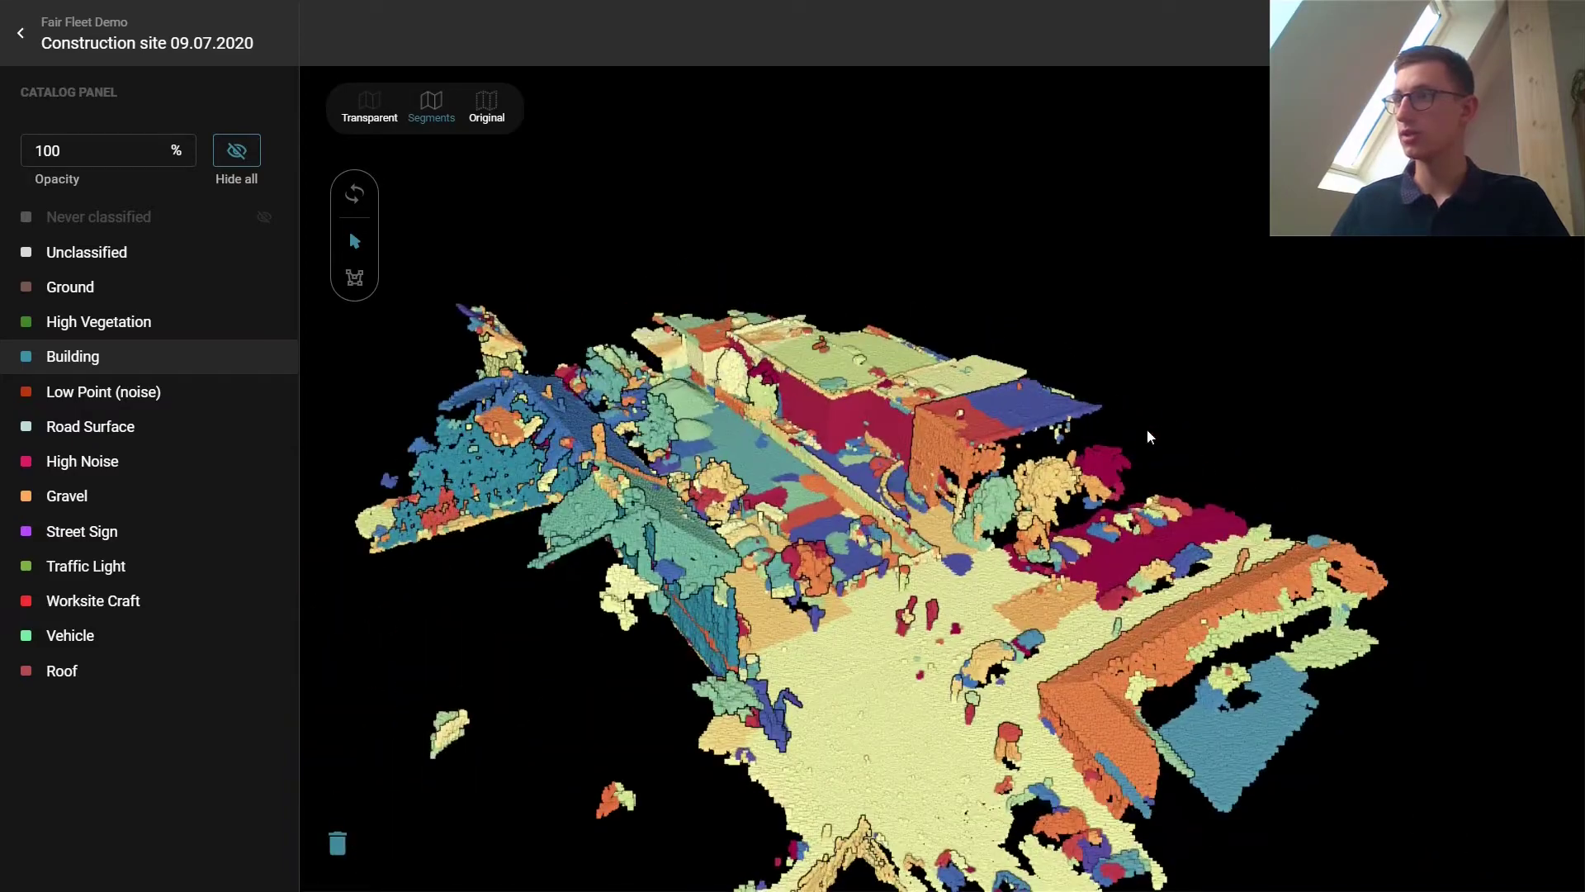
left_click(940, 445)
left_click(876, 423)
left_click_drag(734, 400, 790, 411)
left_click_drag(865, 494, 431, 637)
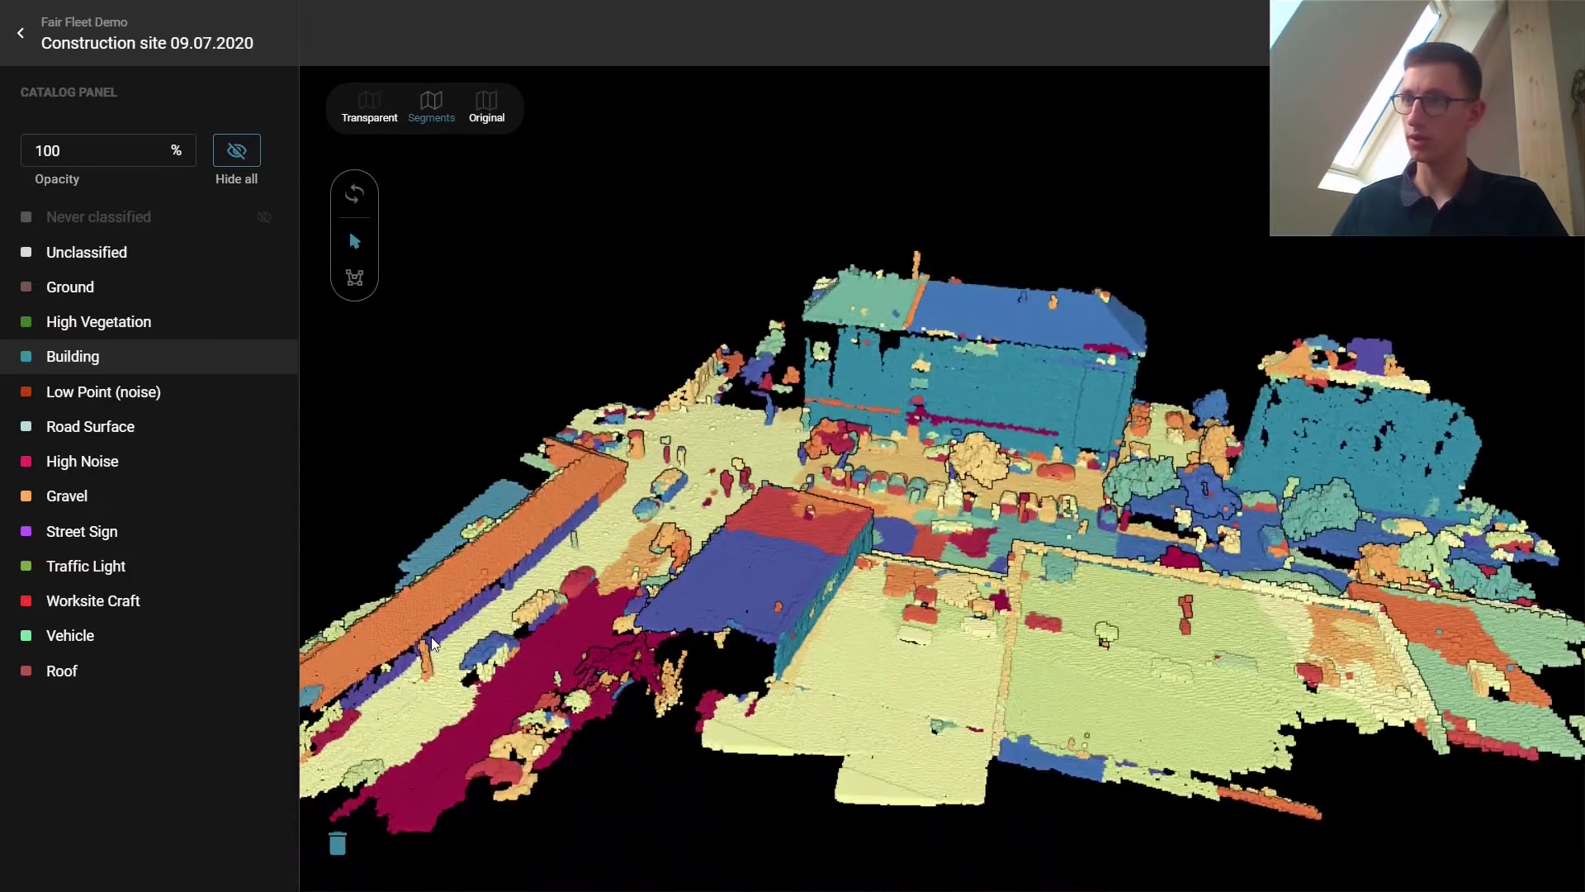
left_click_drag(607, 489, 702, 561)
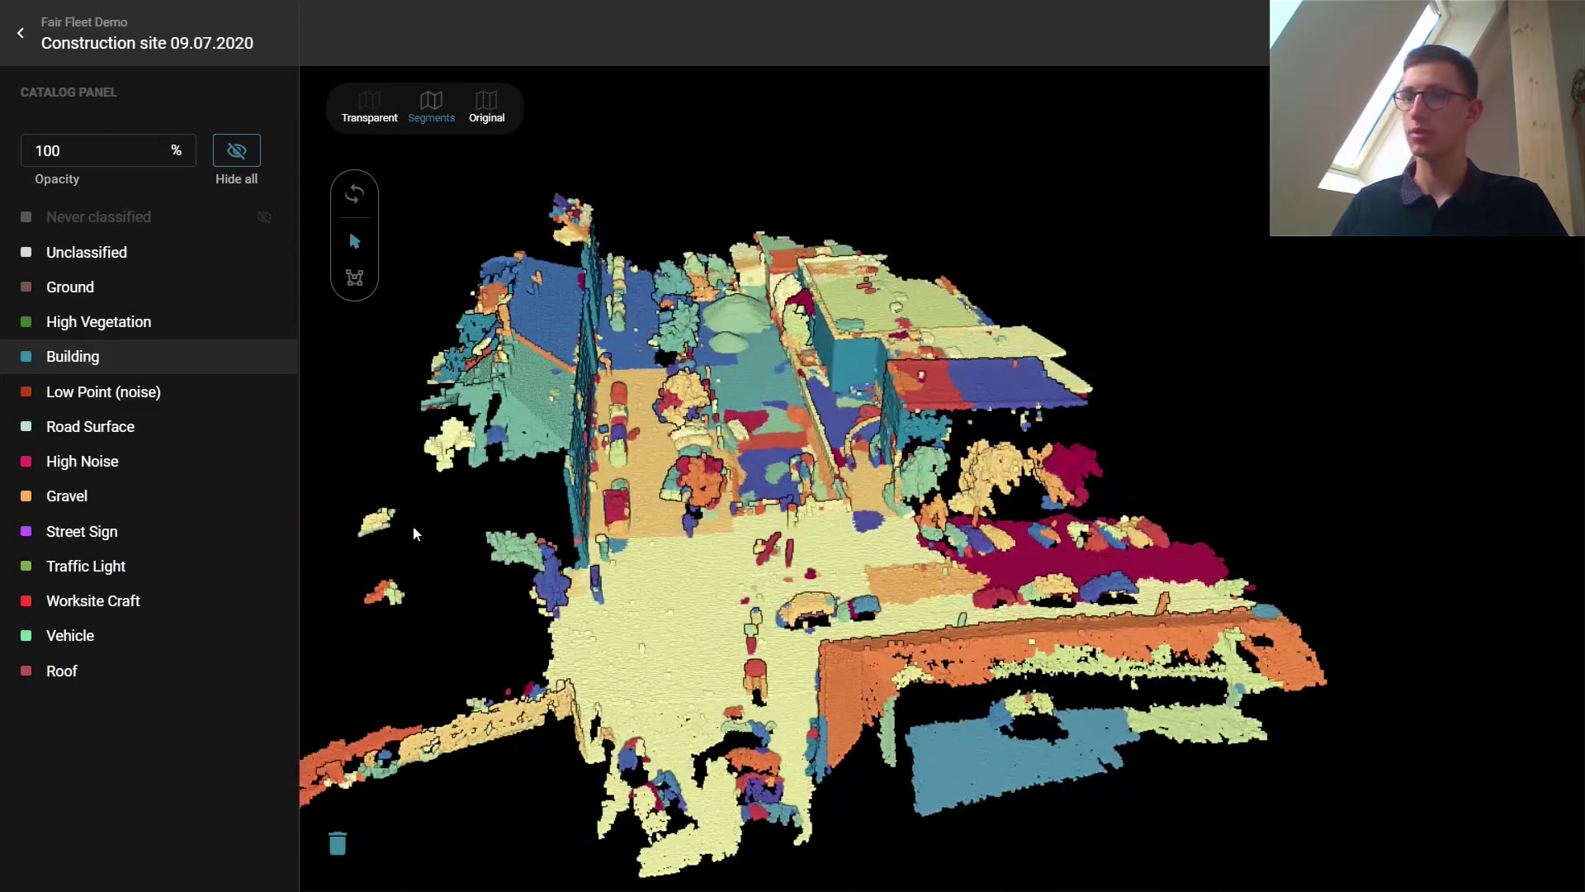
- Mark the orange, blue, yellow, teal and light roof segments as Roof
left_click(132, 669)
left_click(982, 650)
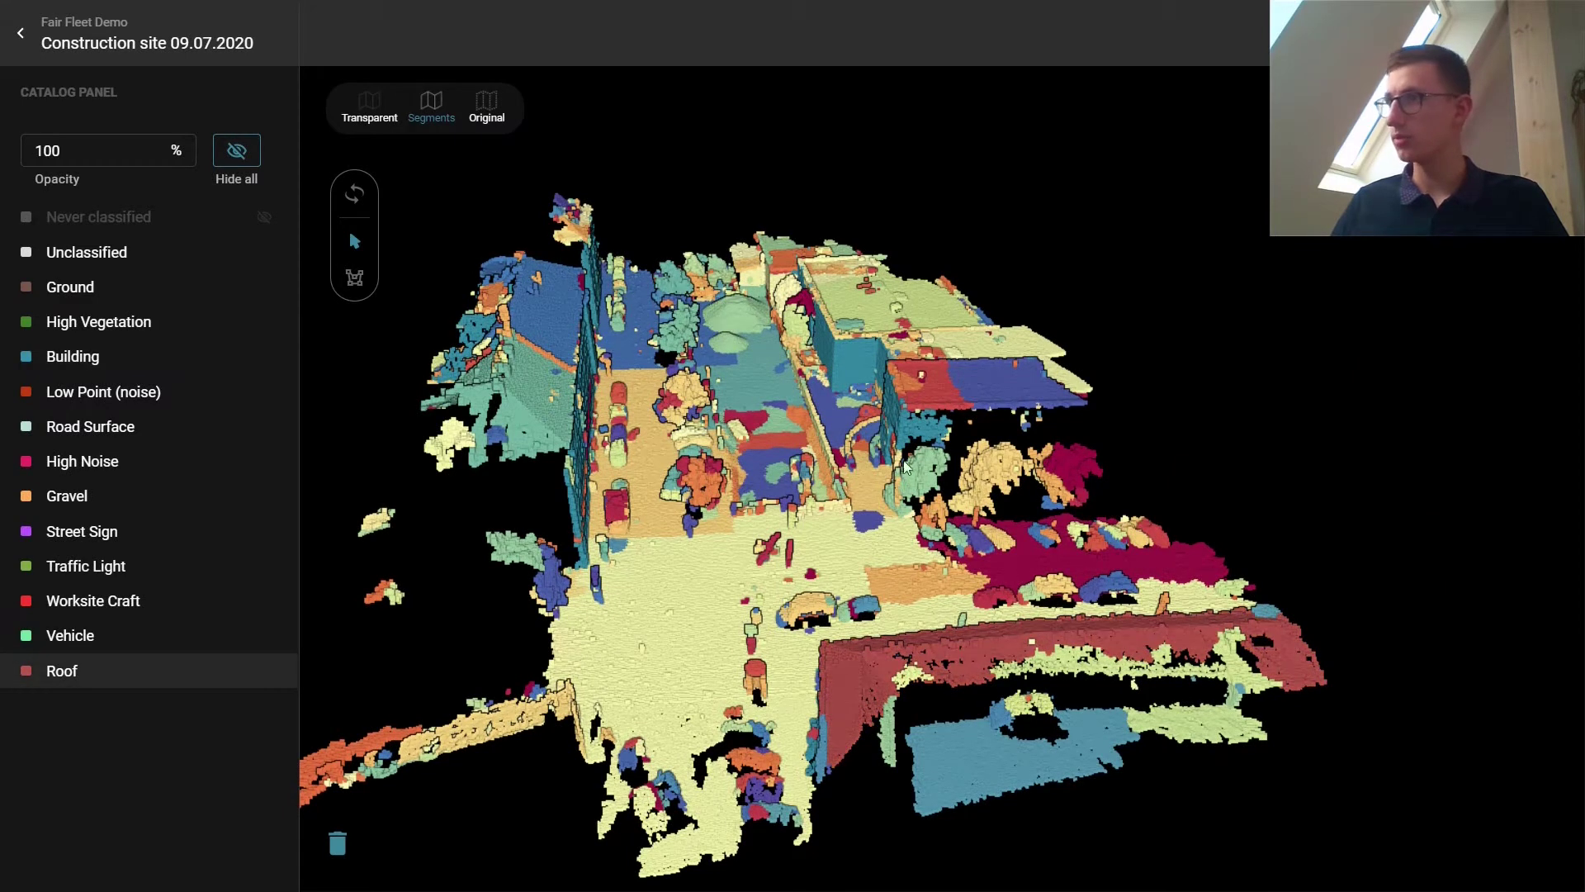
left_click(914, 394)
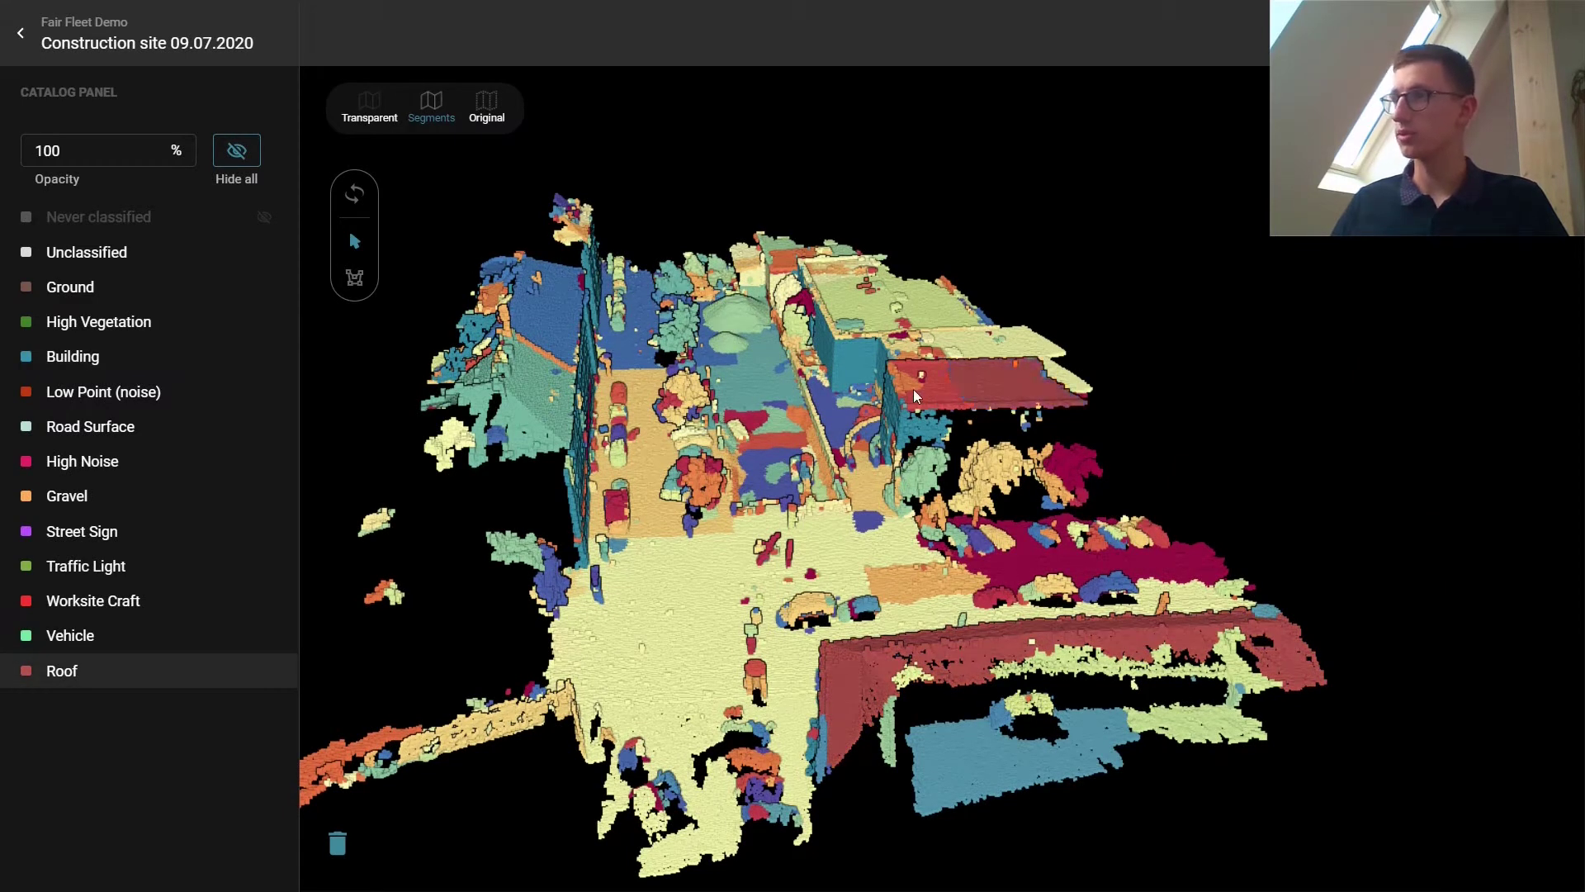
left_click(935, 328)
left_click(836, 276)
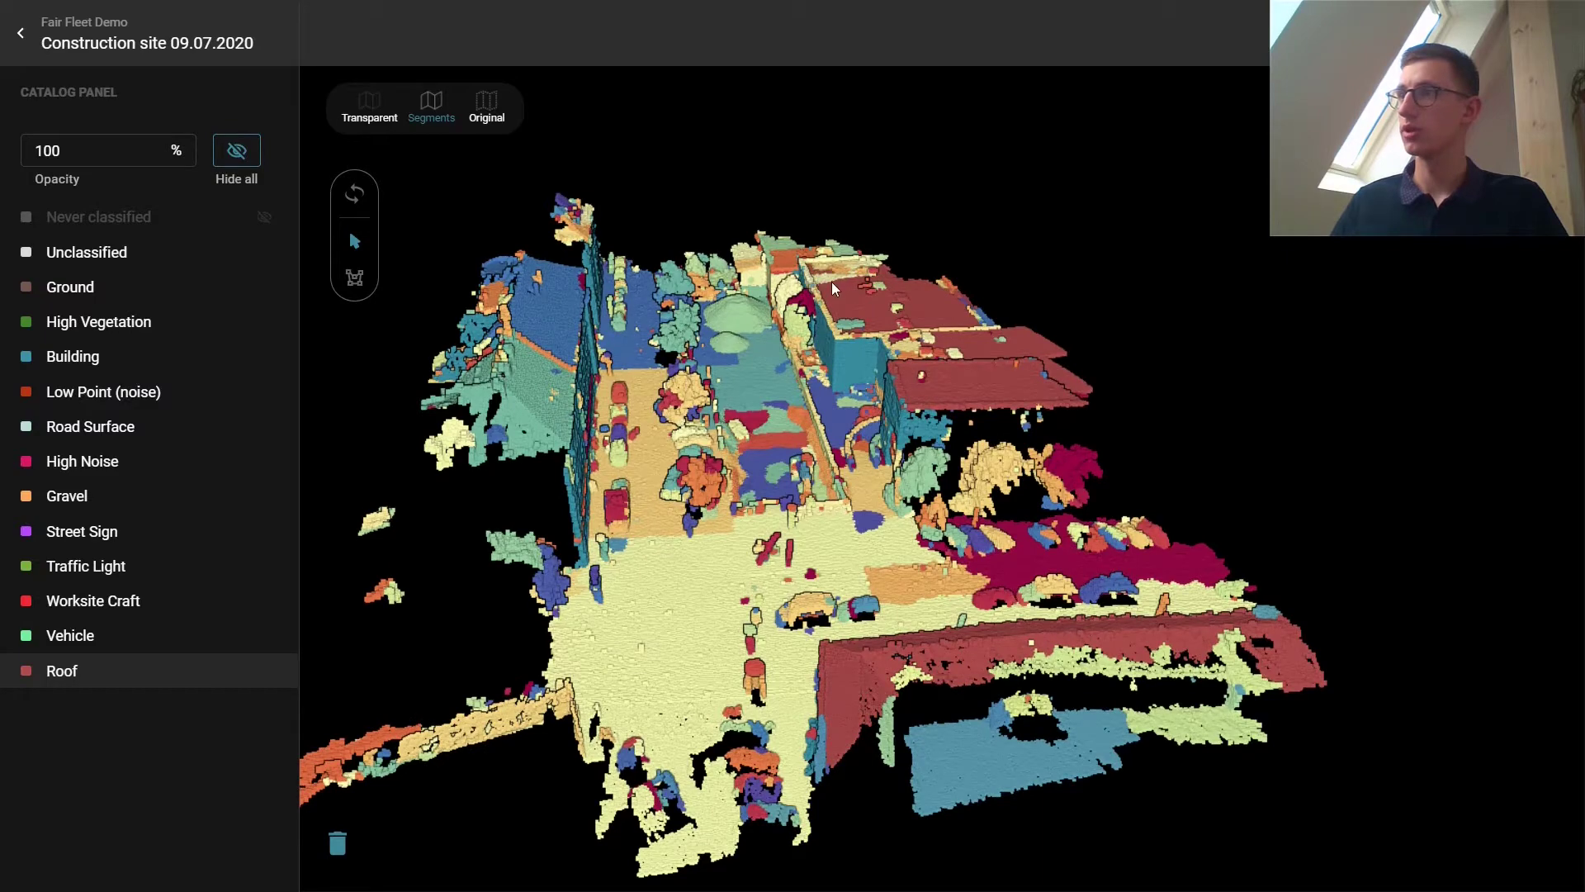
left_click(530, 374)
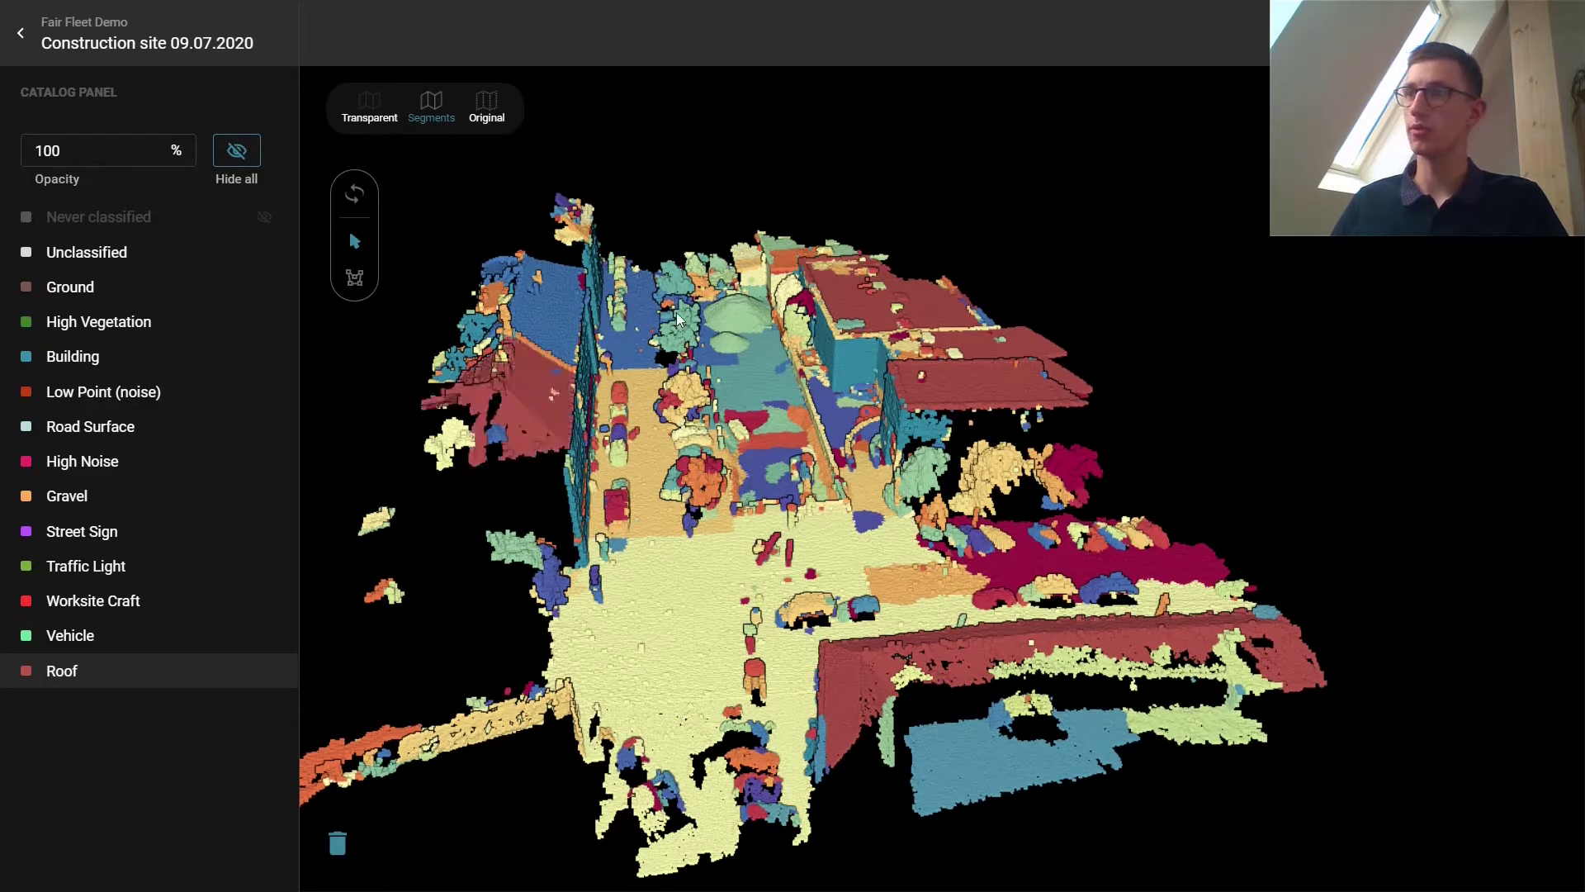
left_click_drag(676, 312, 731, 404)
left_click(788, 430)
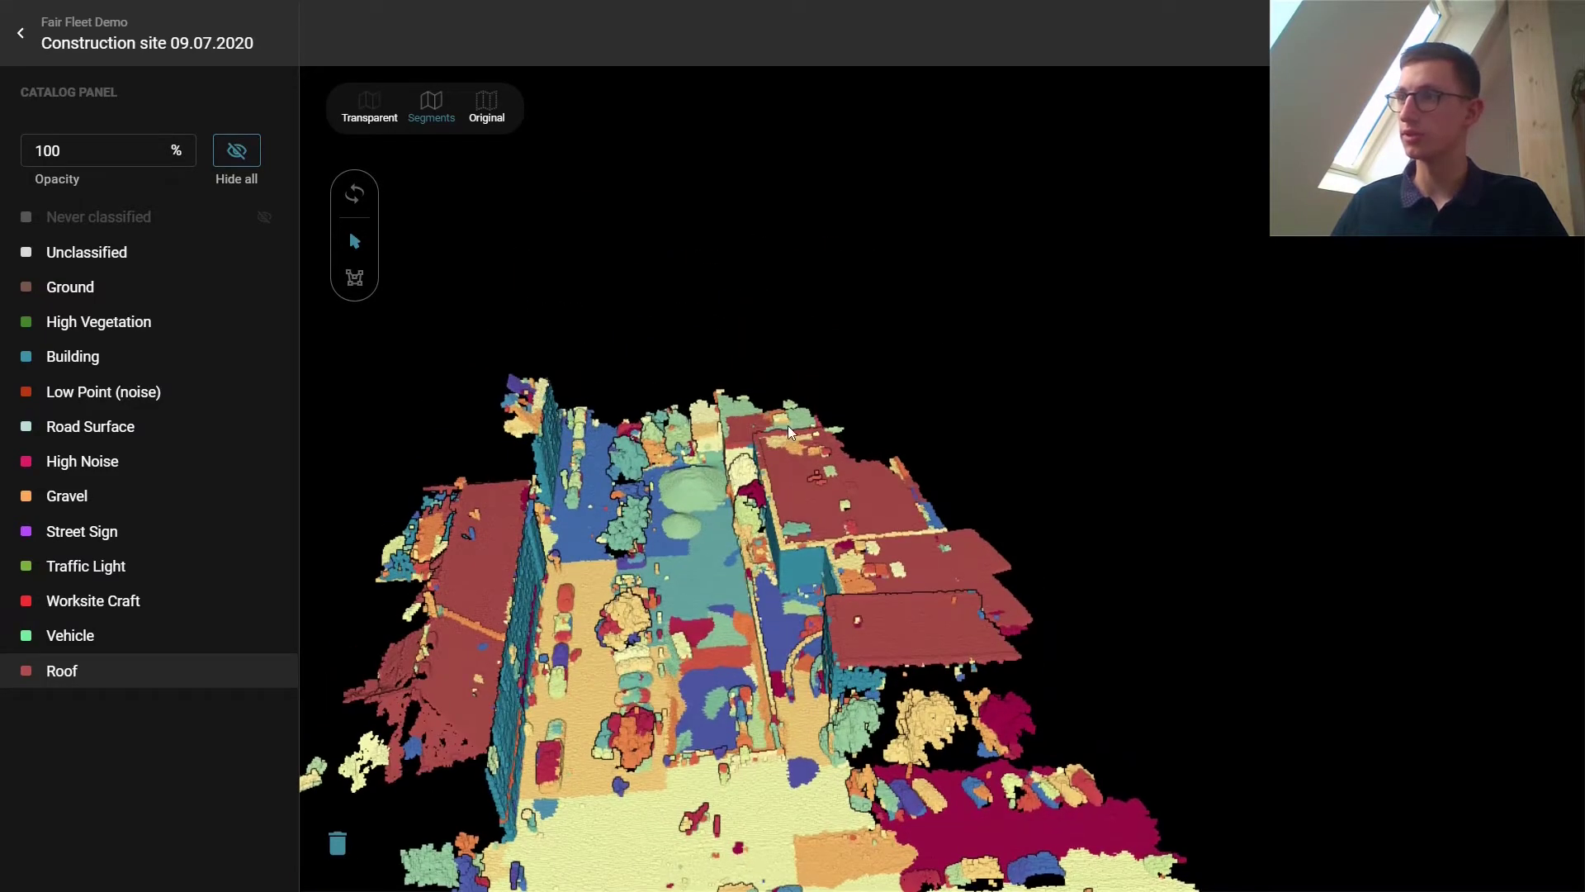
left_click(730, 411)
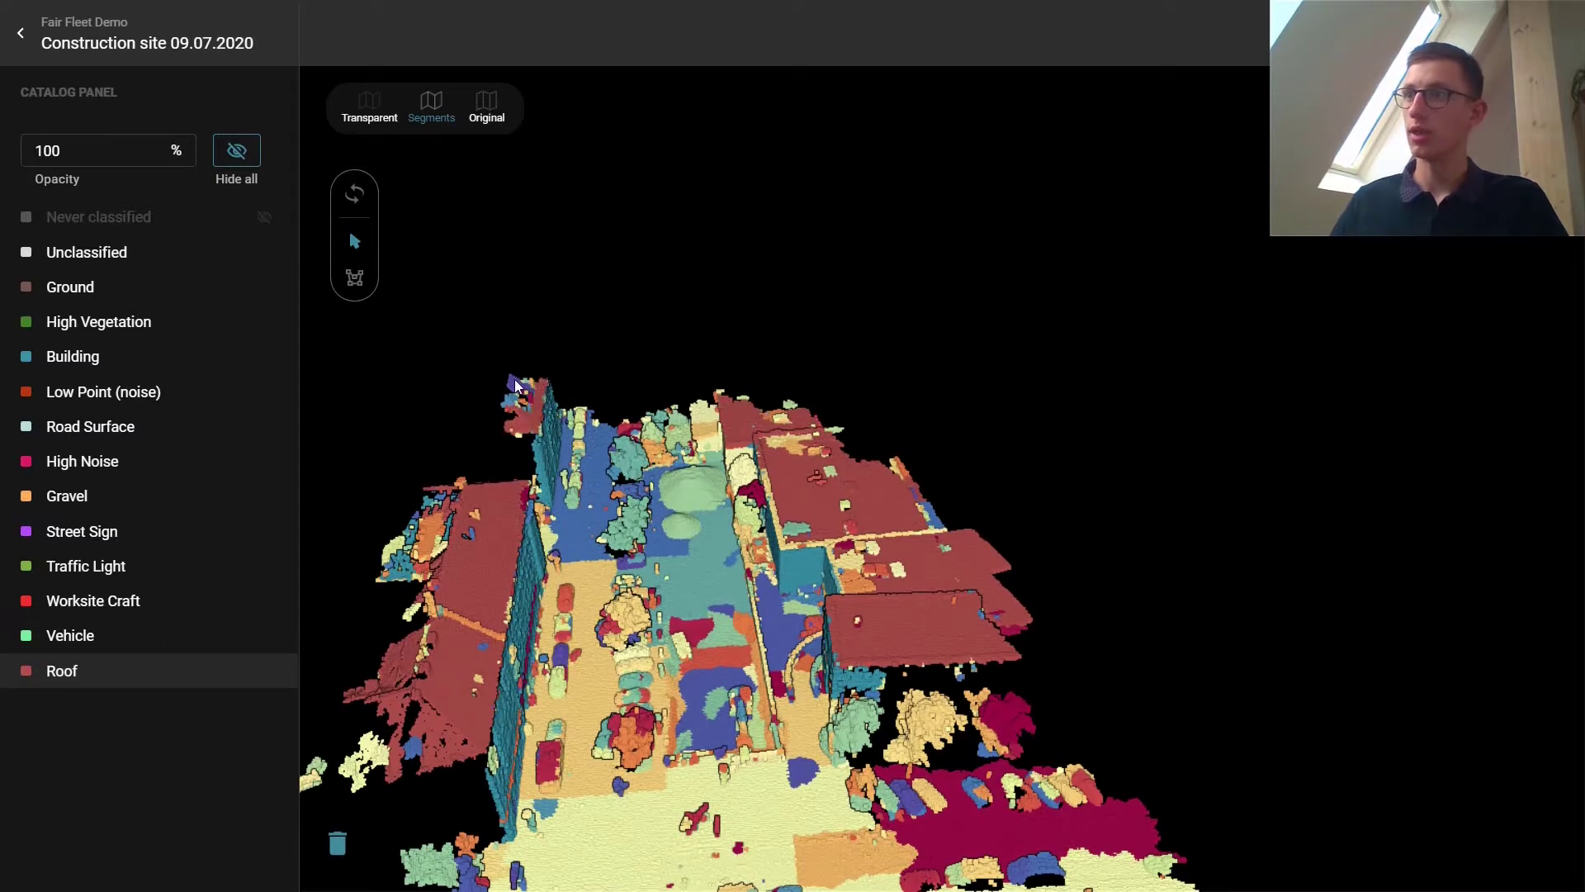
left_click_drag(865, 596, 543, 518)
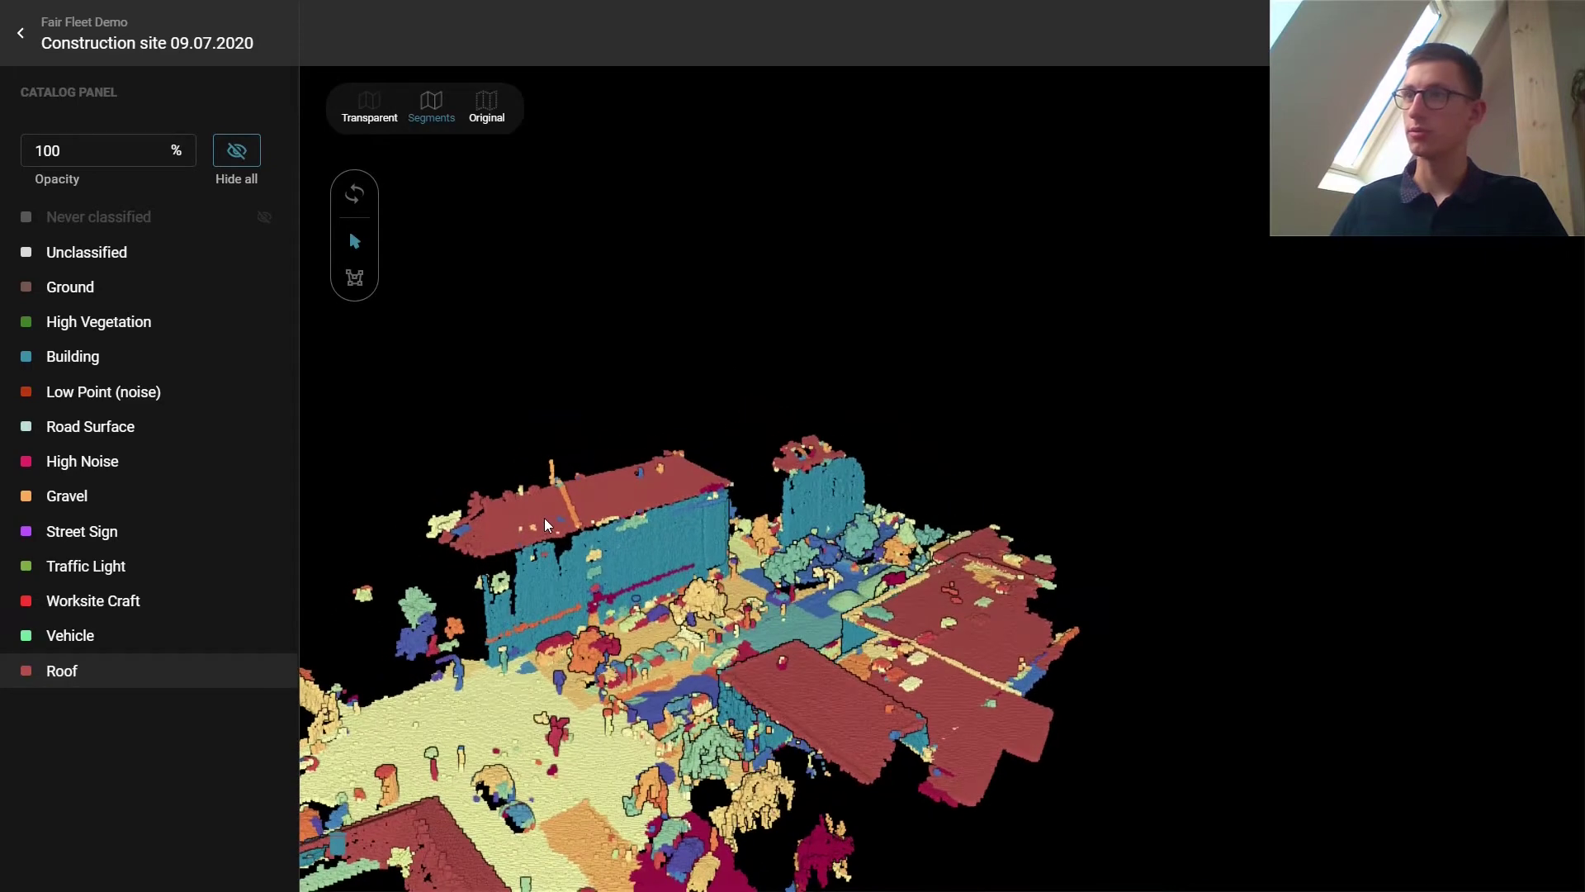
- Show only the classified Roof and Building points and orbit to inspect them
left_click(376, 115)
left_click_drag(453, 707, 890, 726)
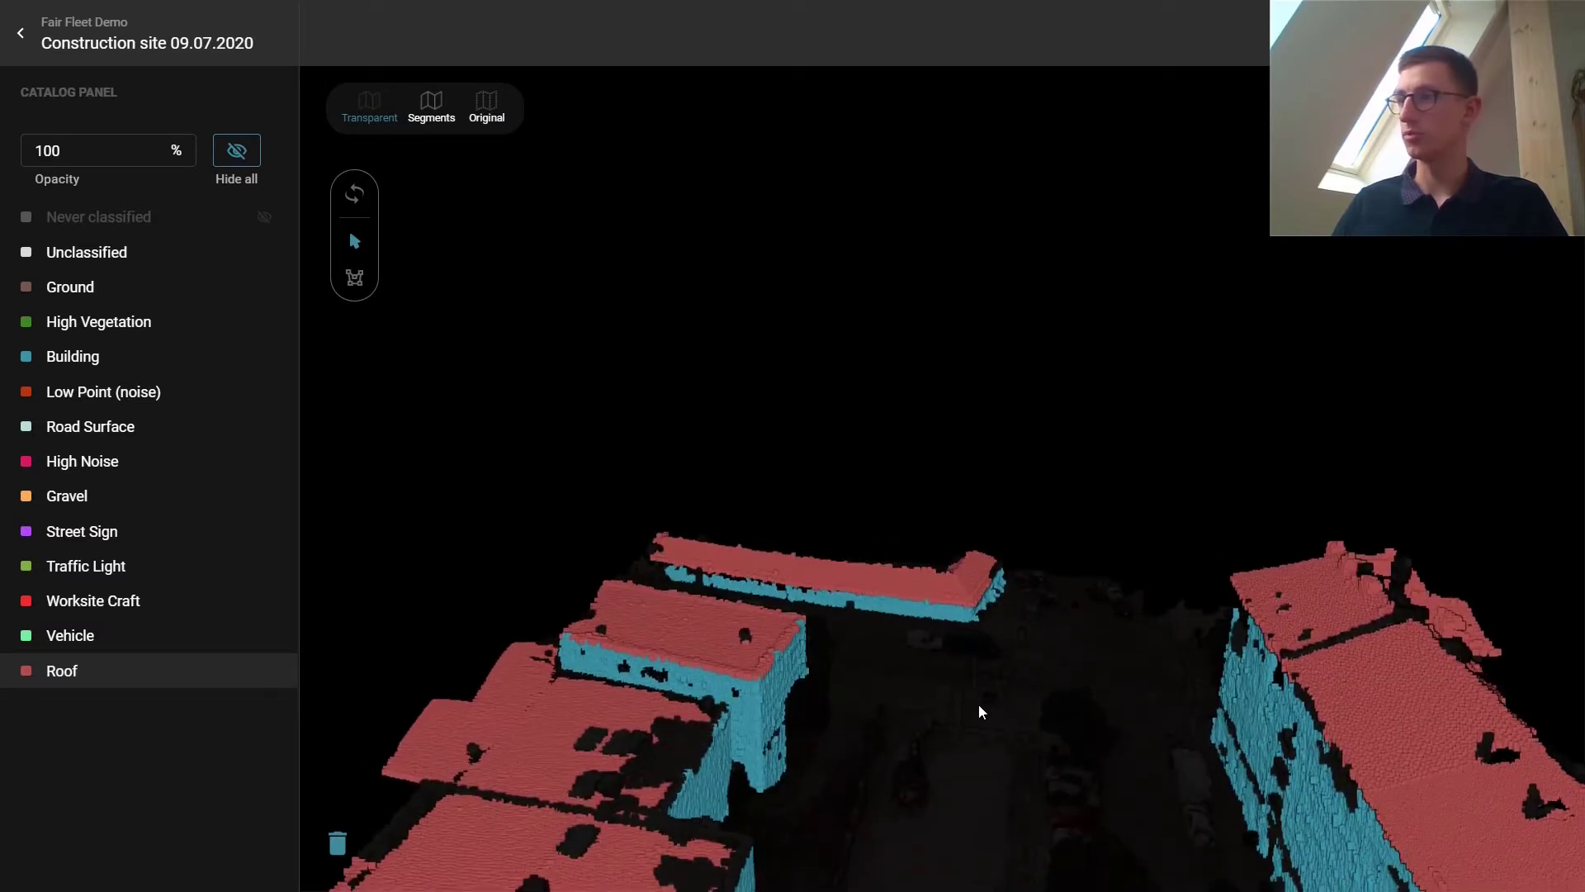
left_click_drag(979, 706, 603, 459)
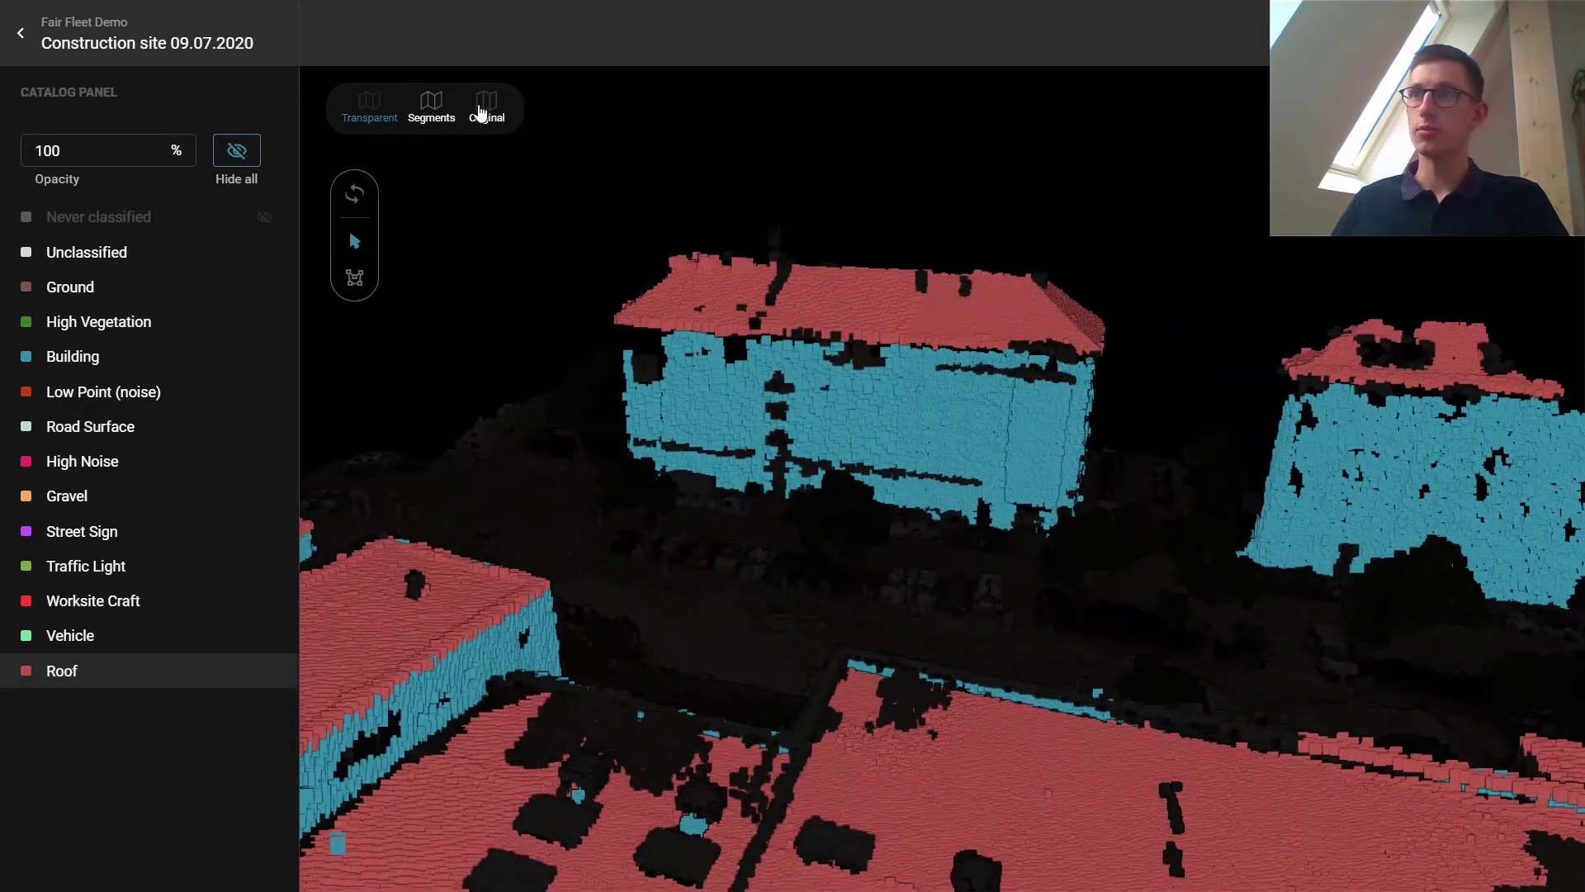
- Restore segment colouring, tilt toward the parked cars, and select the Vehicle class
left_click(435, 111)
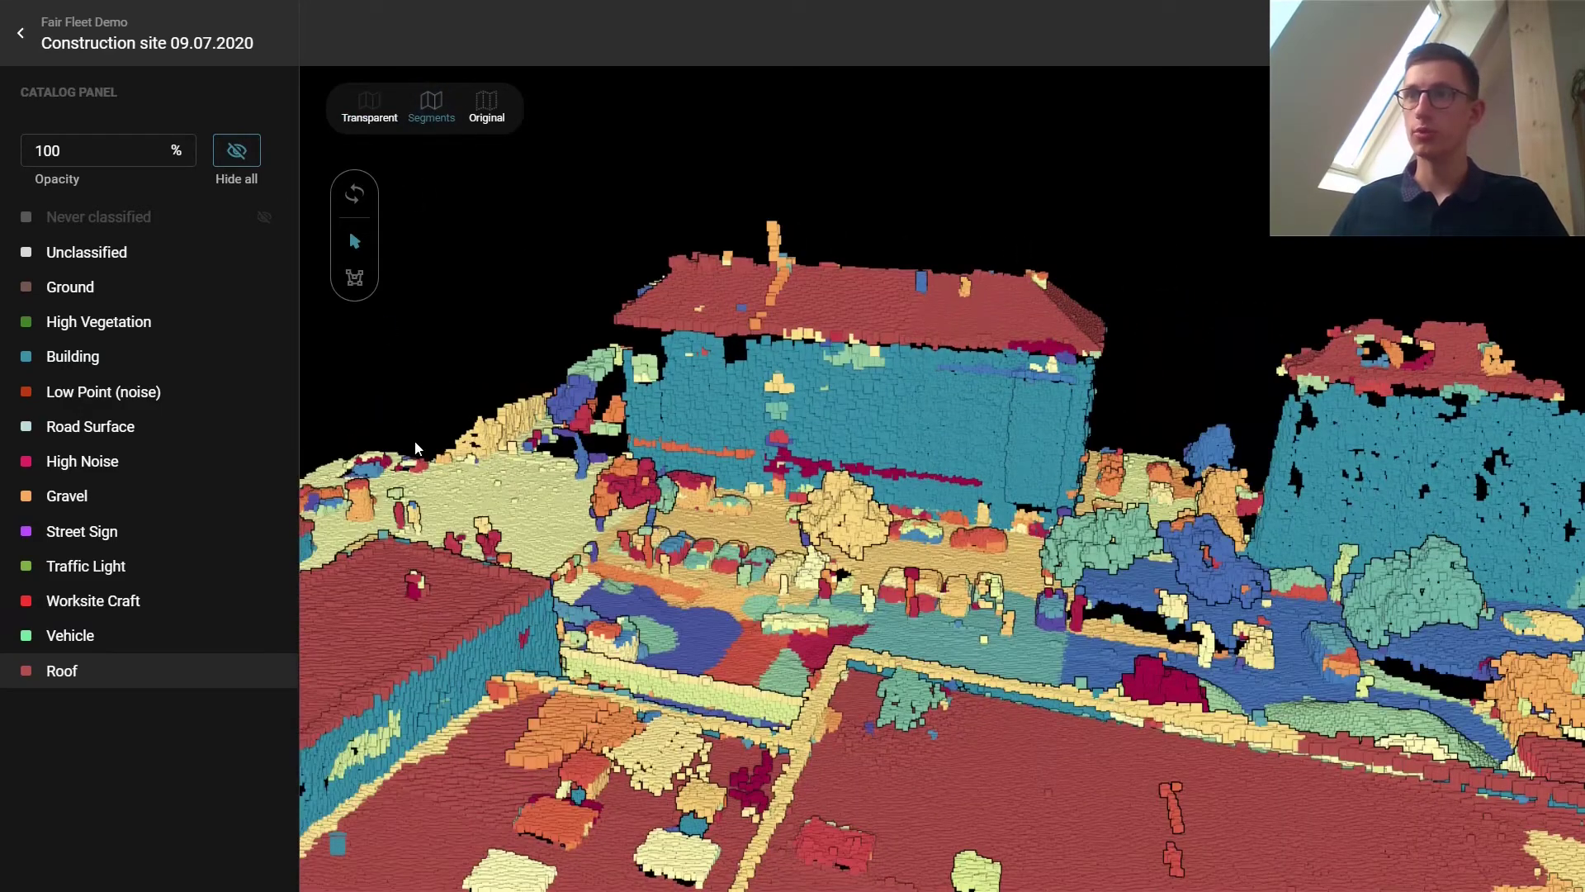
left_click_drag(414, 441, 760, 732)
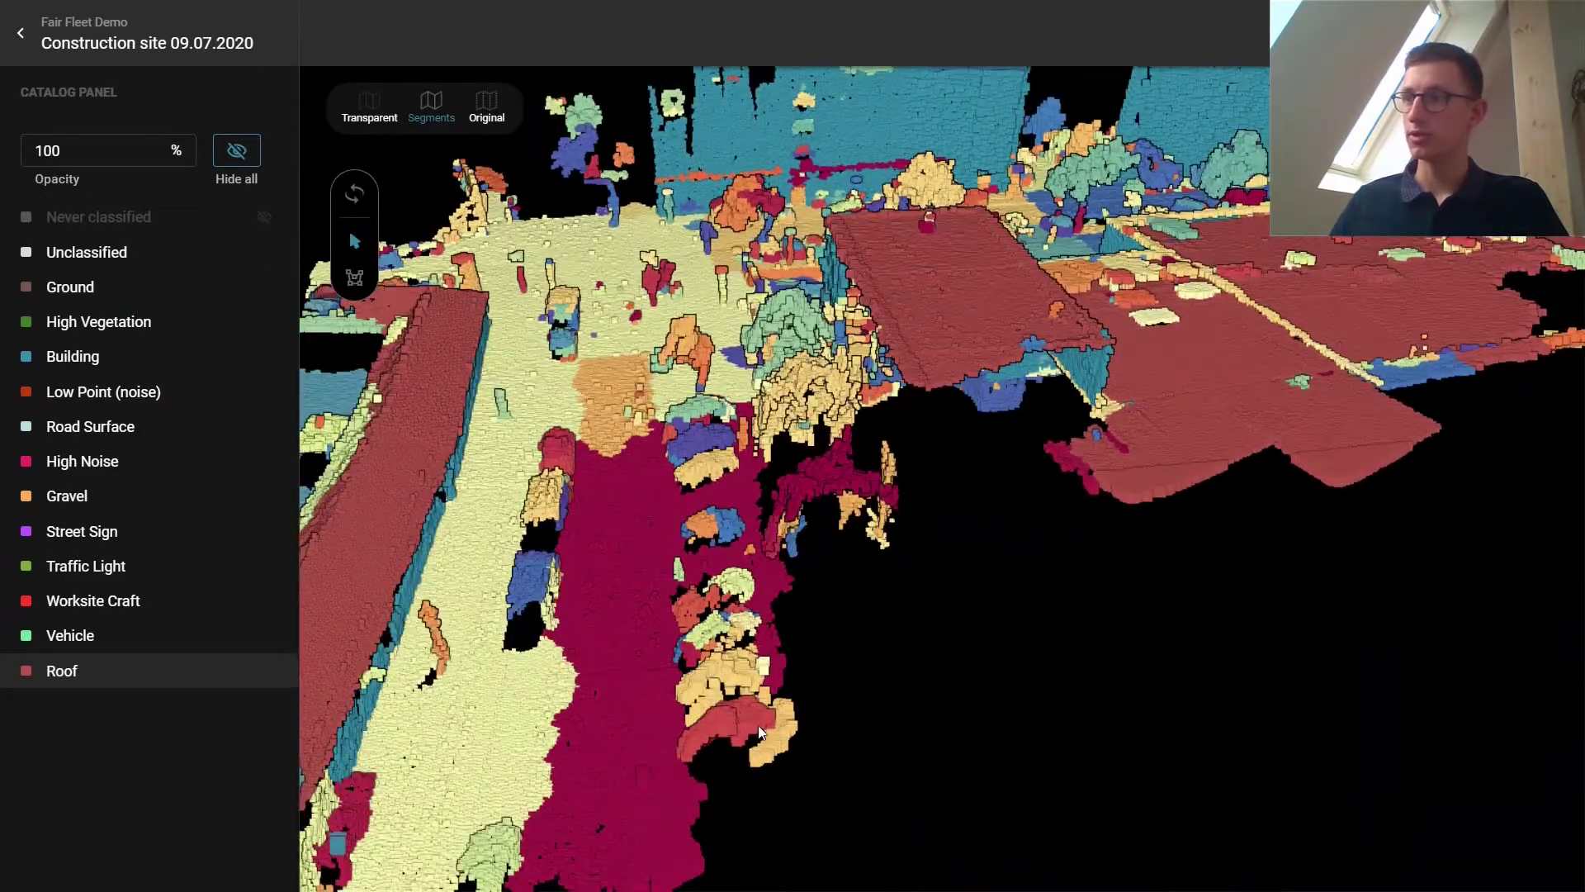
left_click(86, 636)
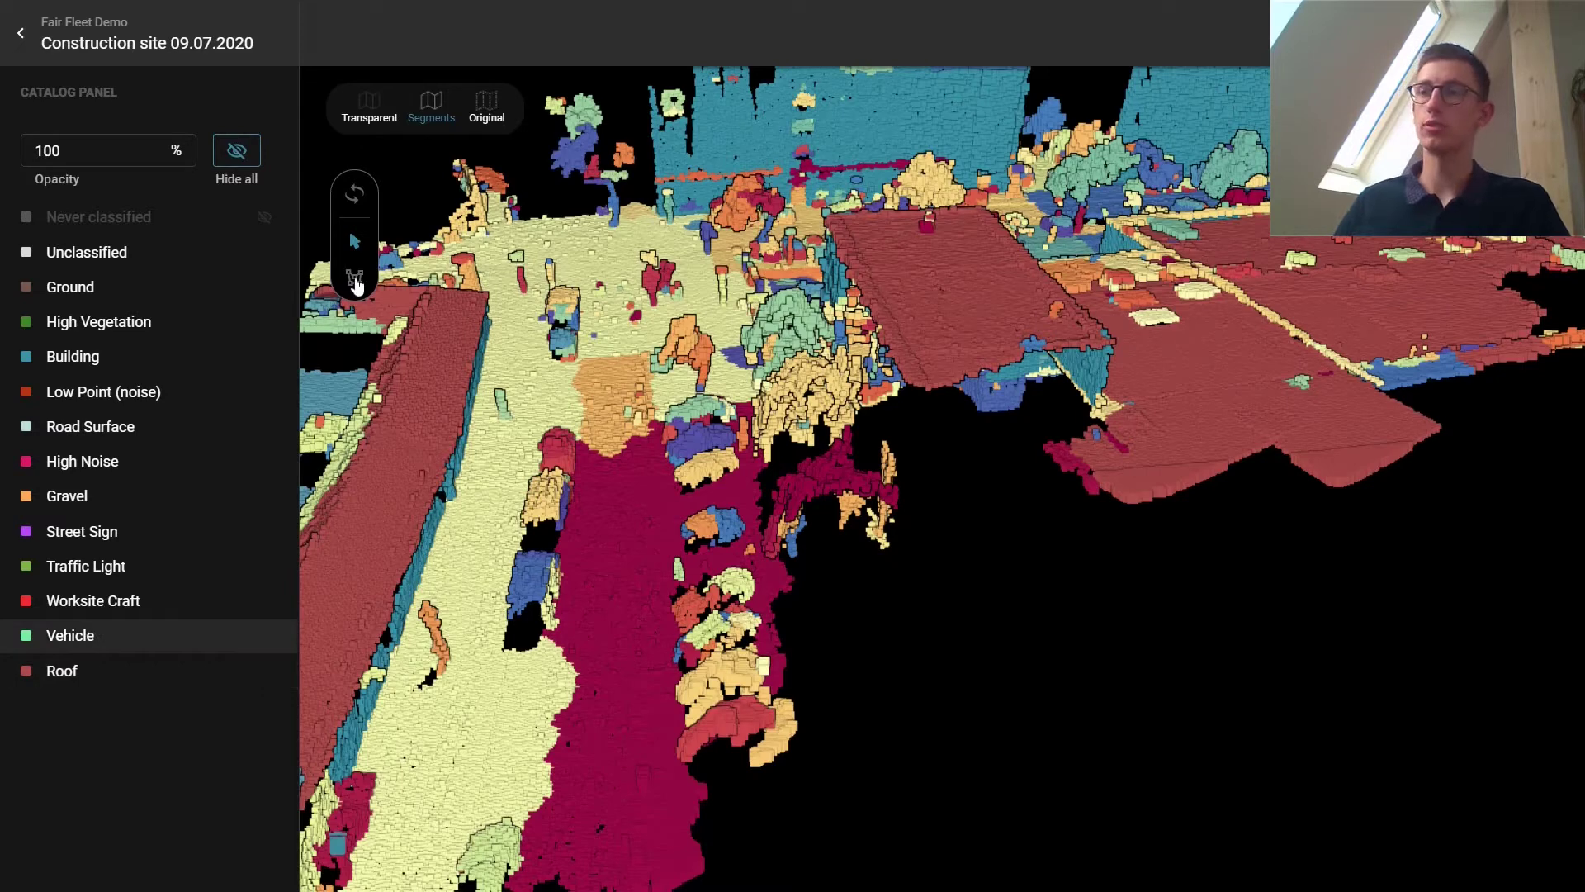
- Outline the row of parked cars with a polygon to classify them as Vehicle
left_click(355, 280)
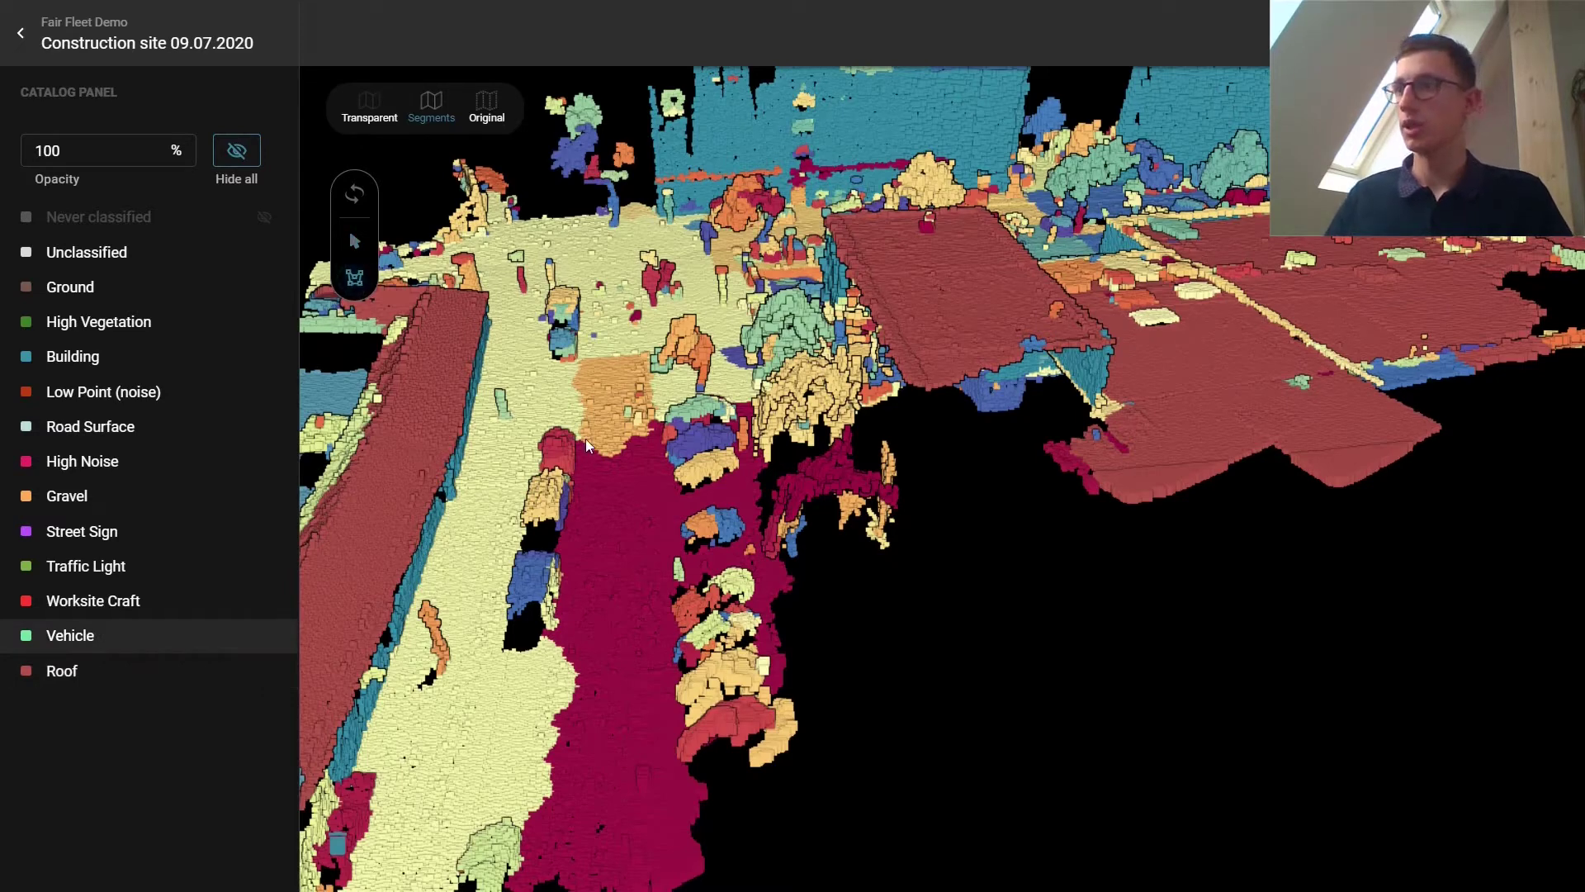
left_click(512, 461)
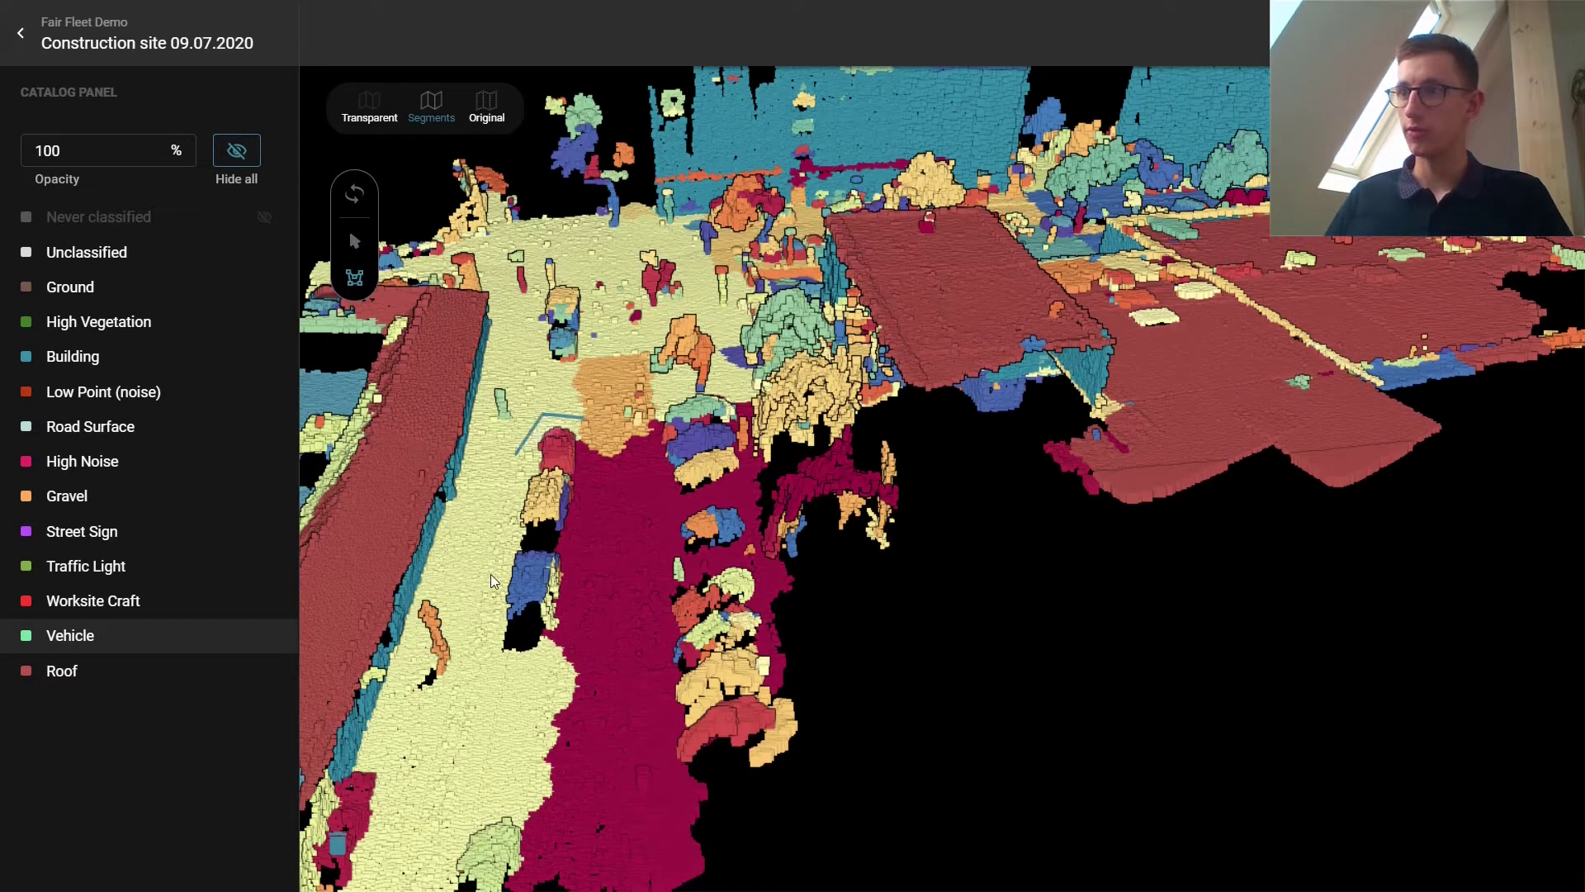
left_click(491, 573)
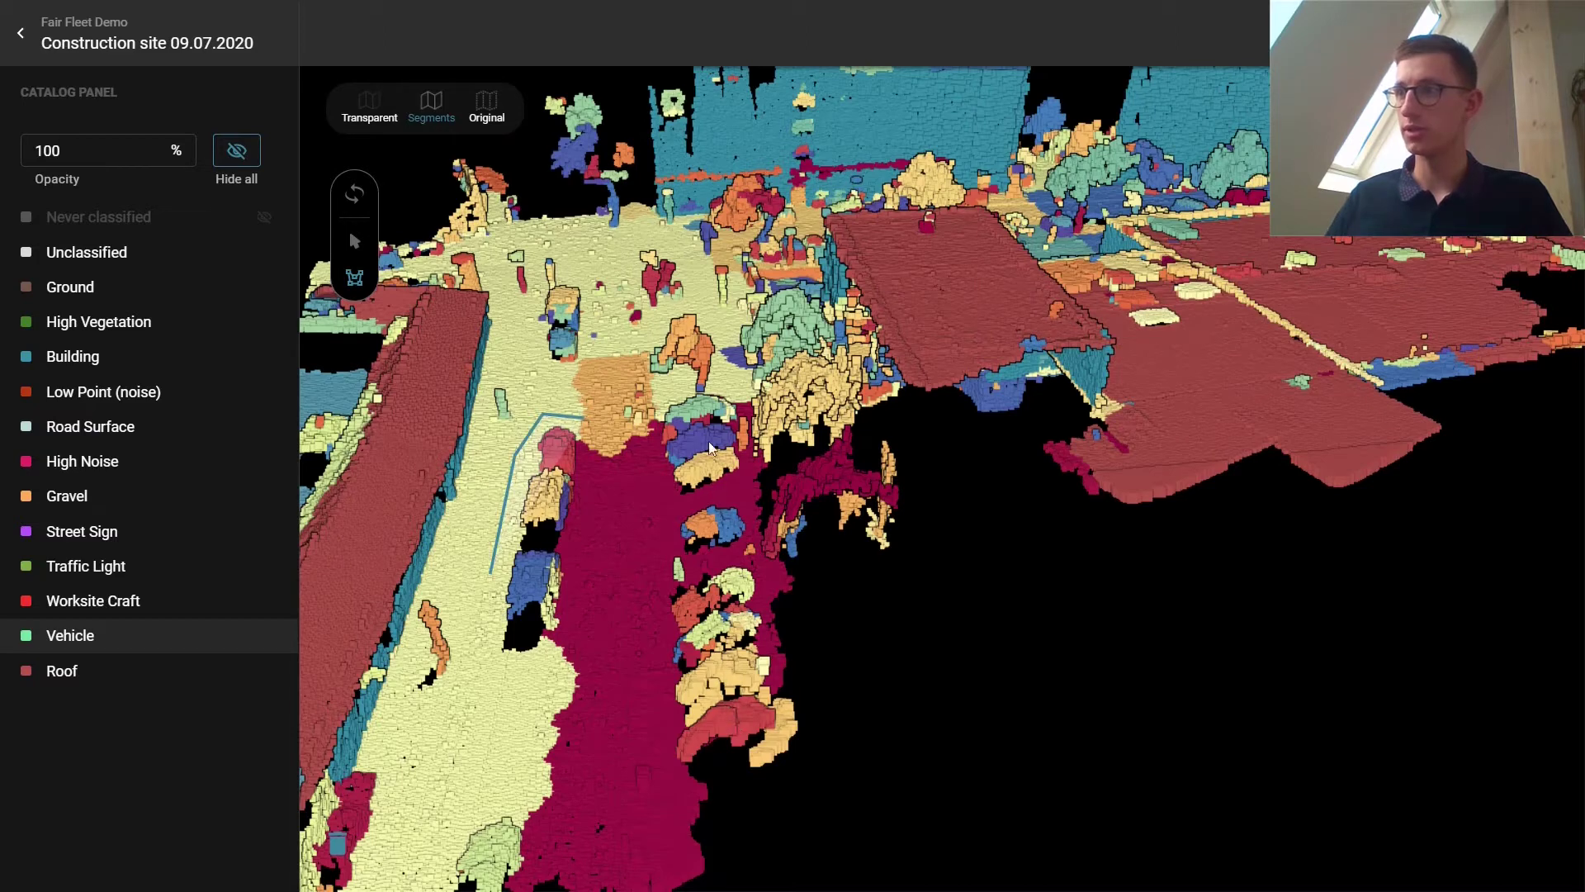
left_click(490, 652)
left_click(644, 815)
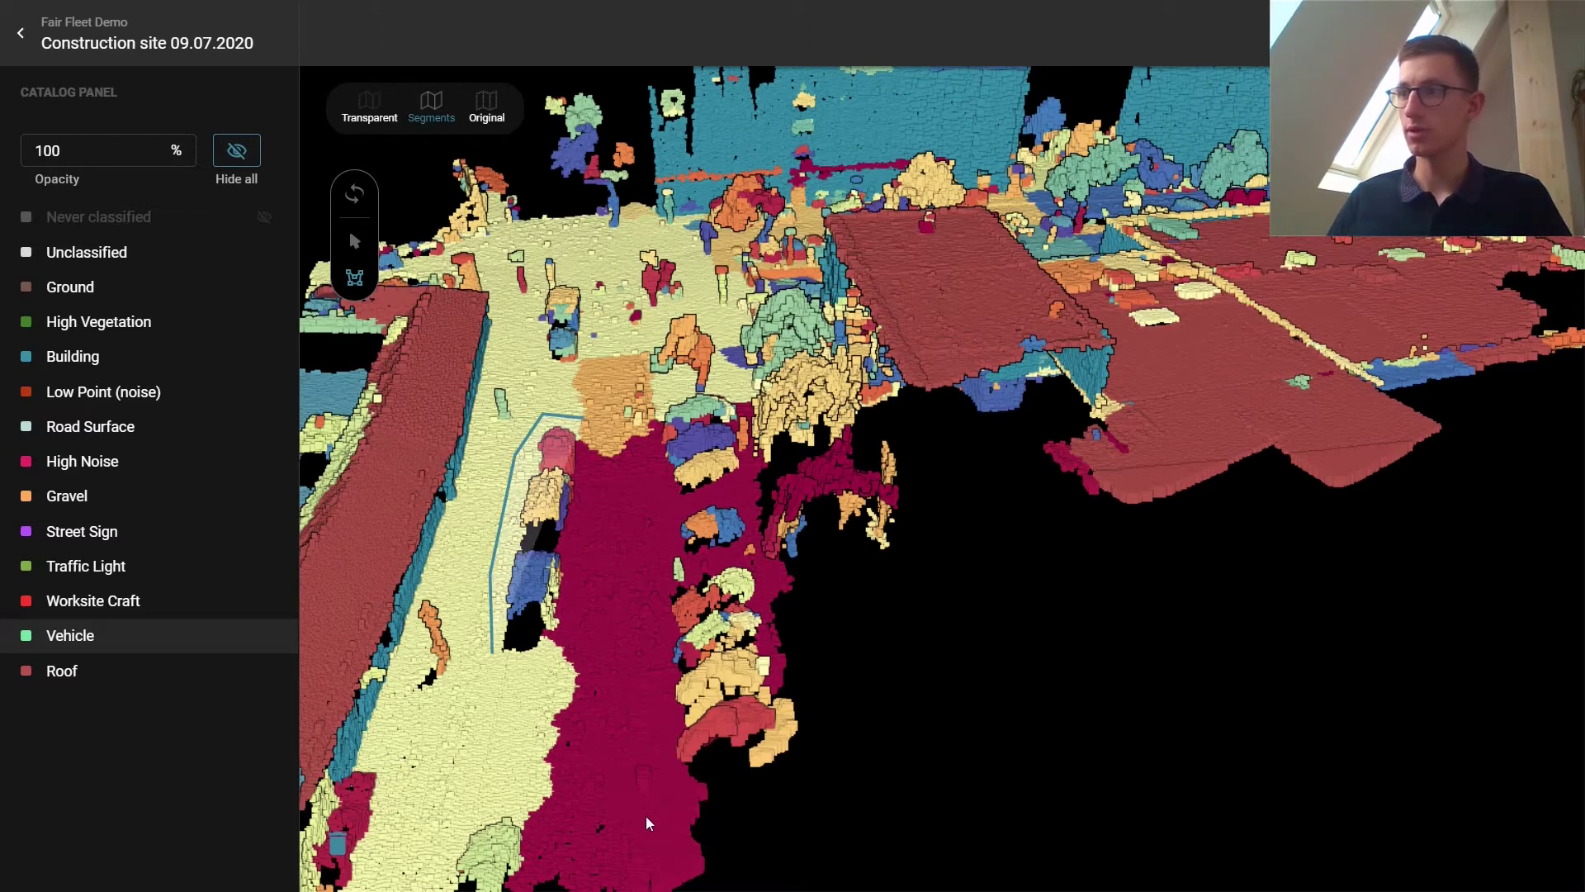
left_click(760, 793)
left_click(799, 704)
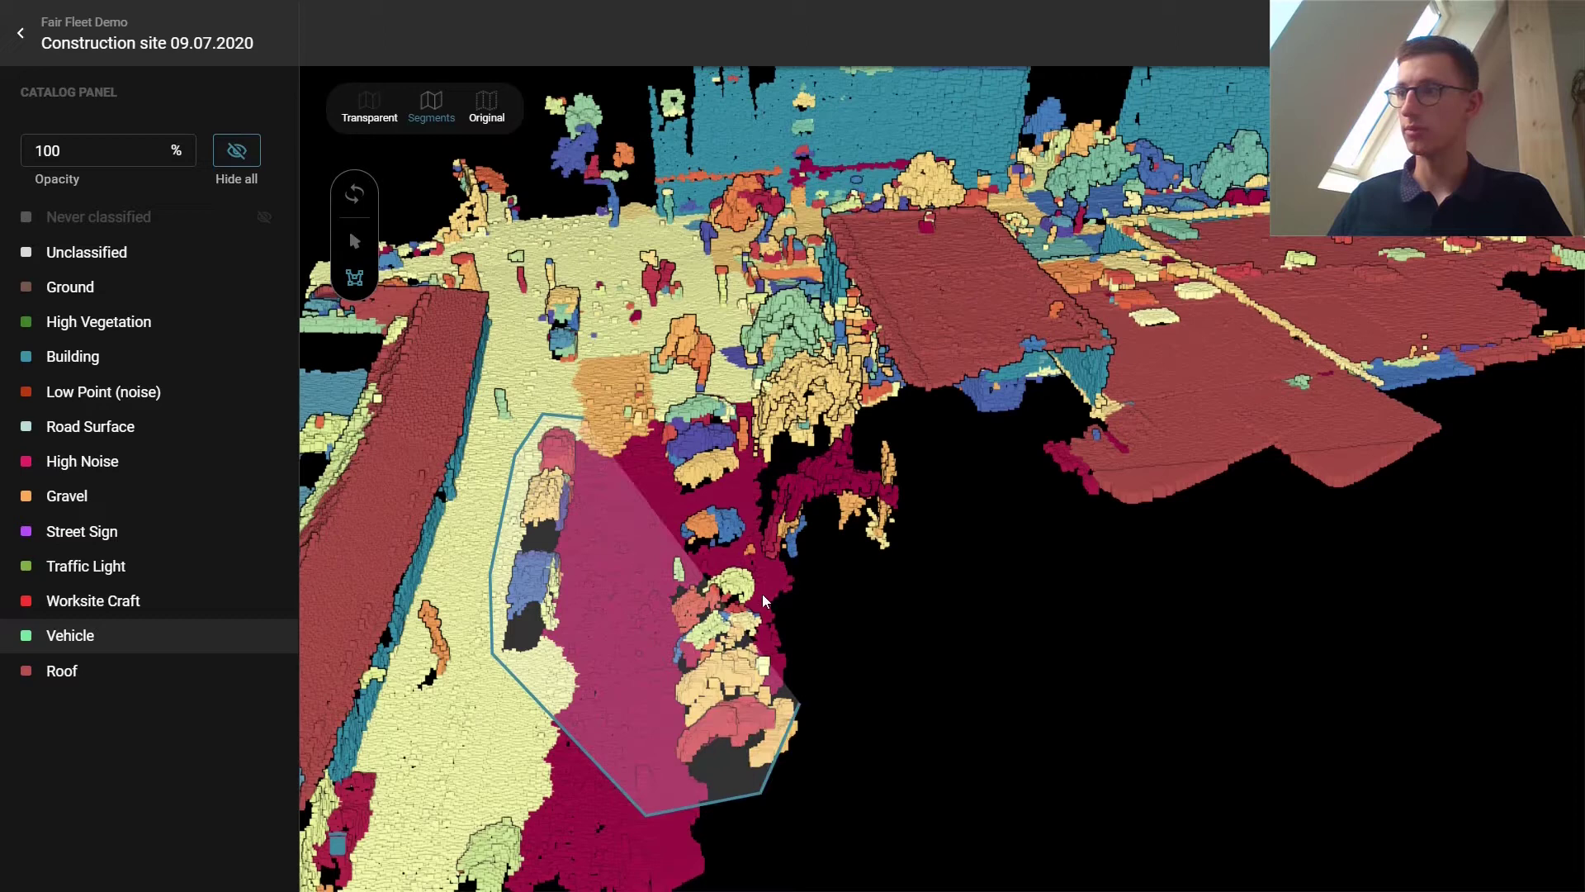
left_click(751, 553)
left_click(753, 508)
left_click(745, 467)
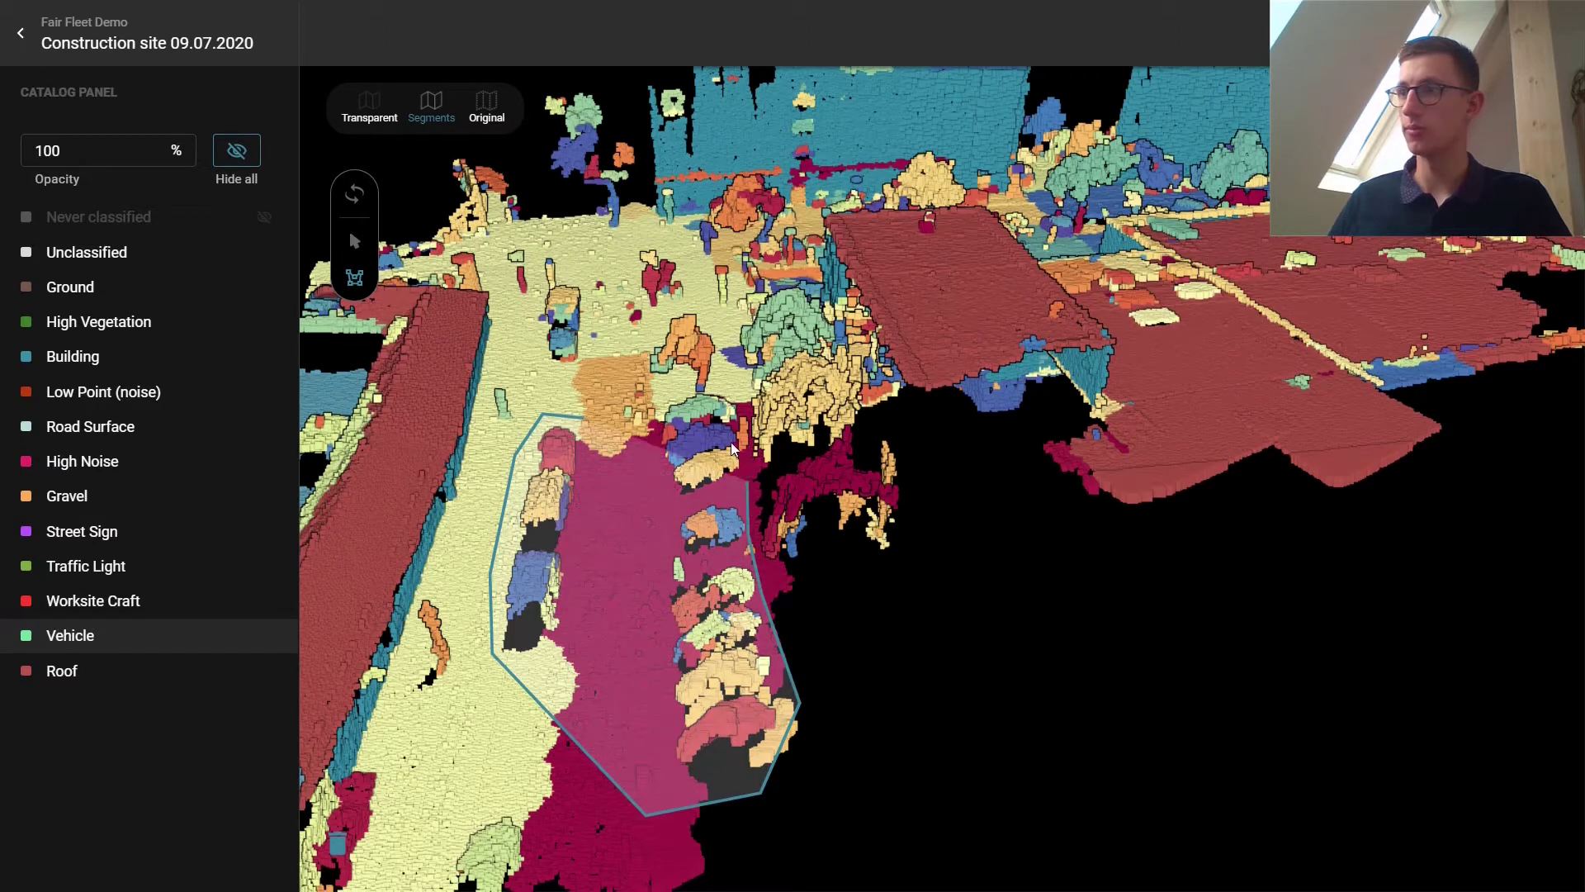
left_click(743, 427)
left_click(738, 406)
left_click(727, 388)
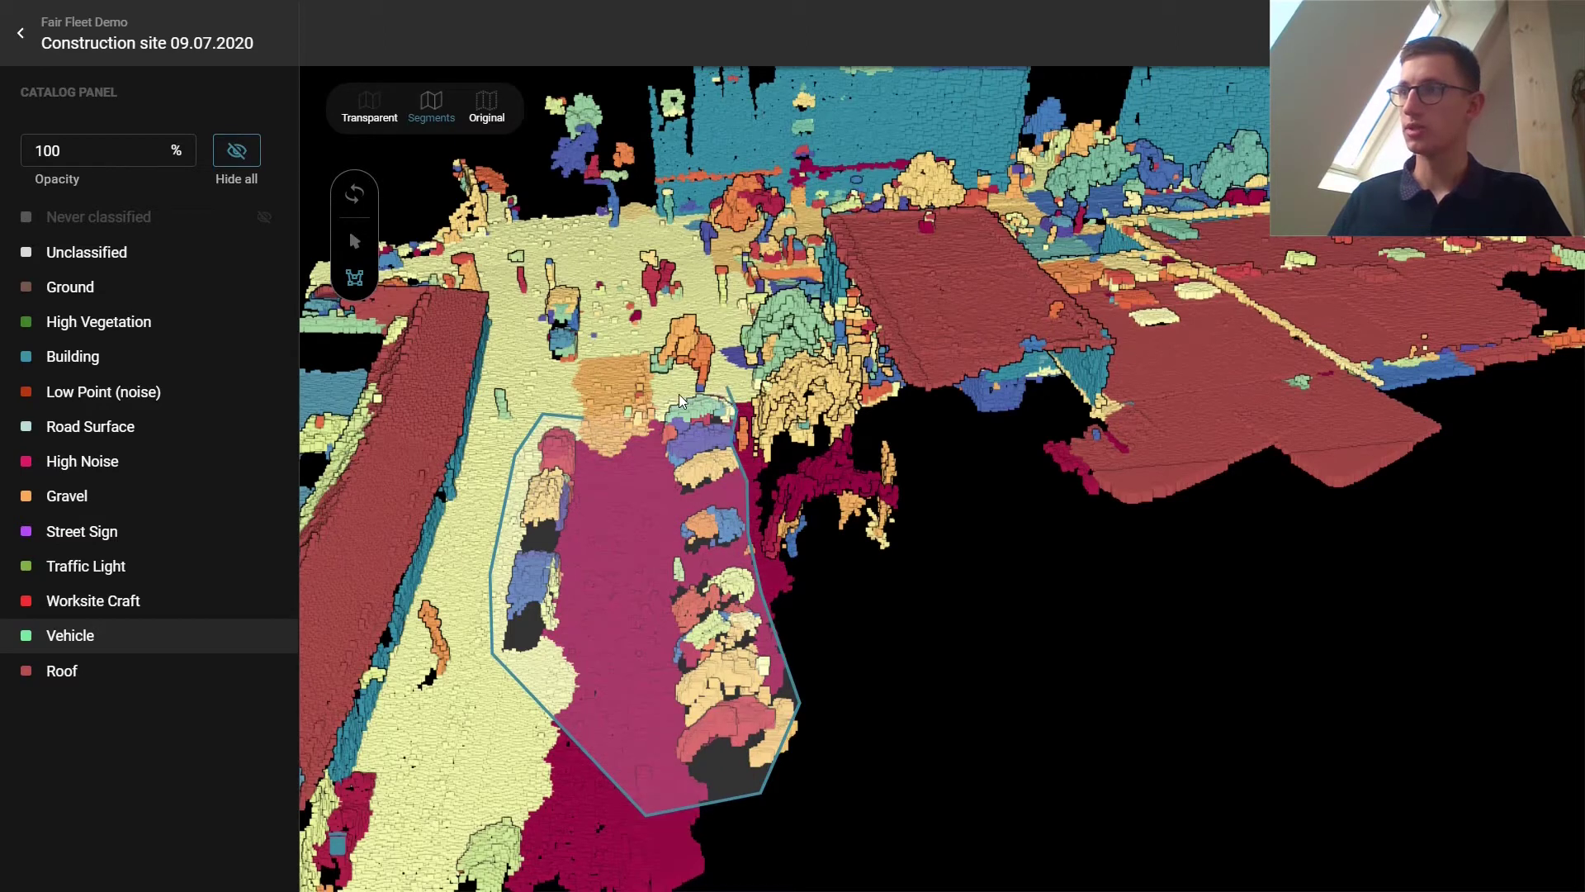
left_click(624, 426)
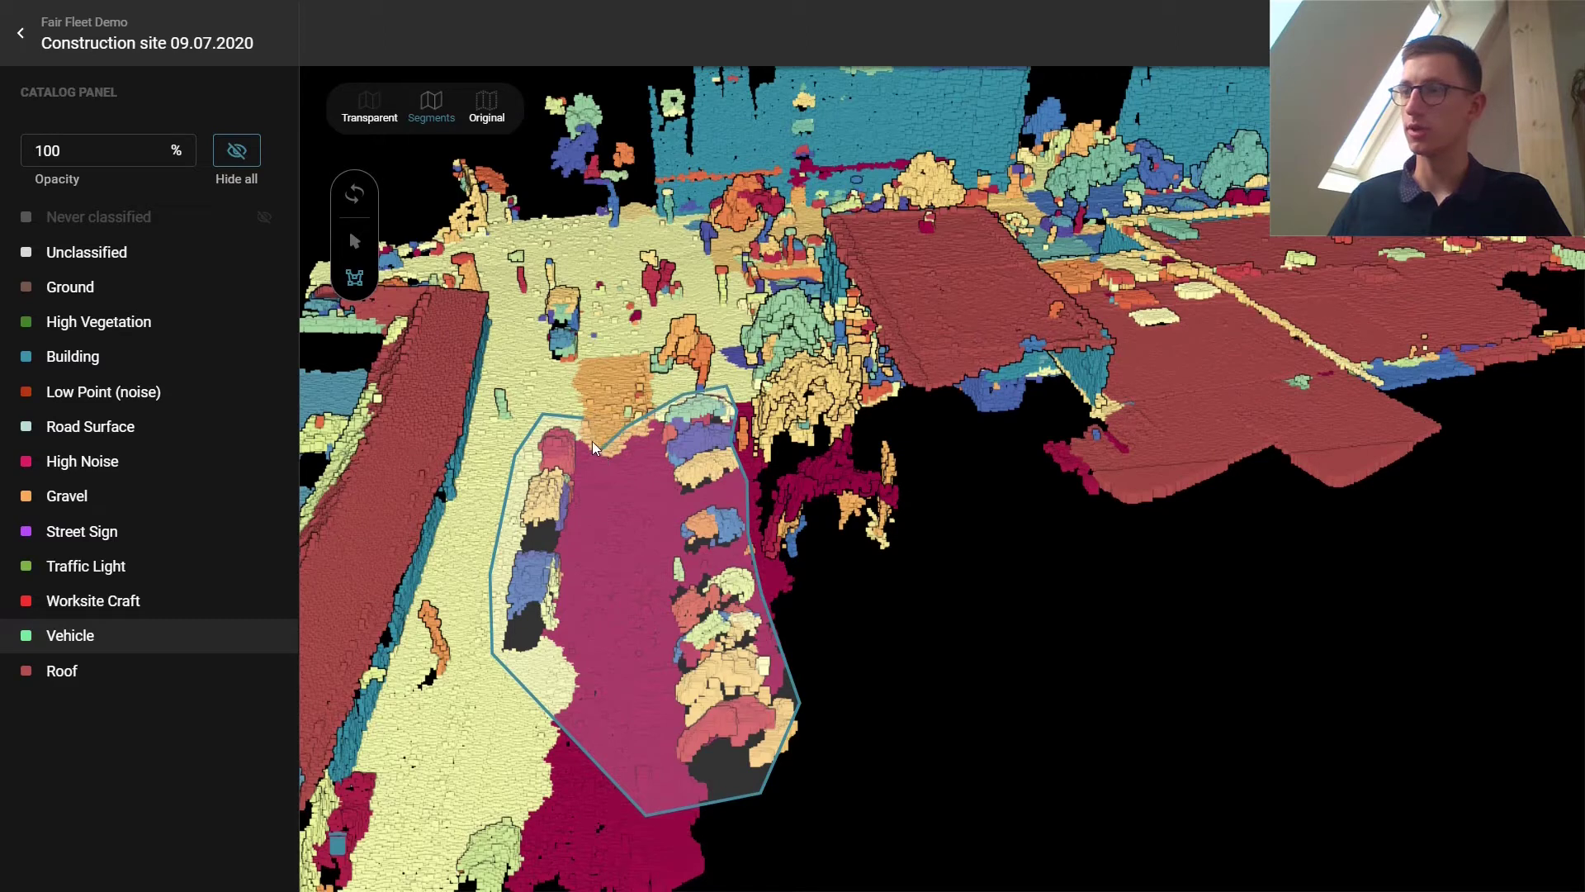
double_click(607, 422)
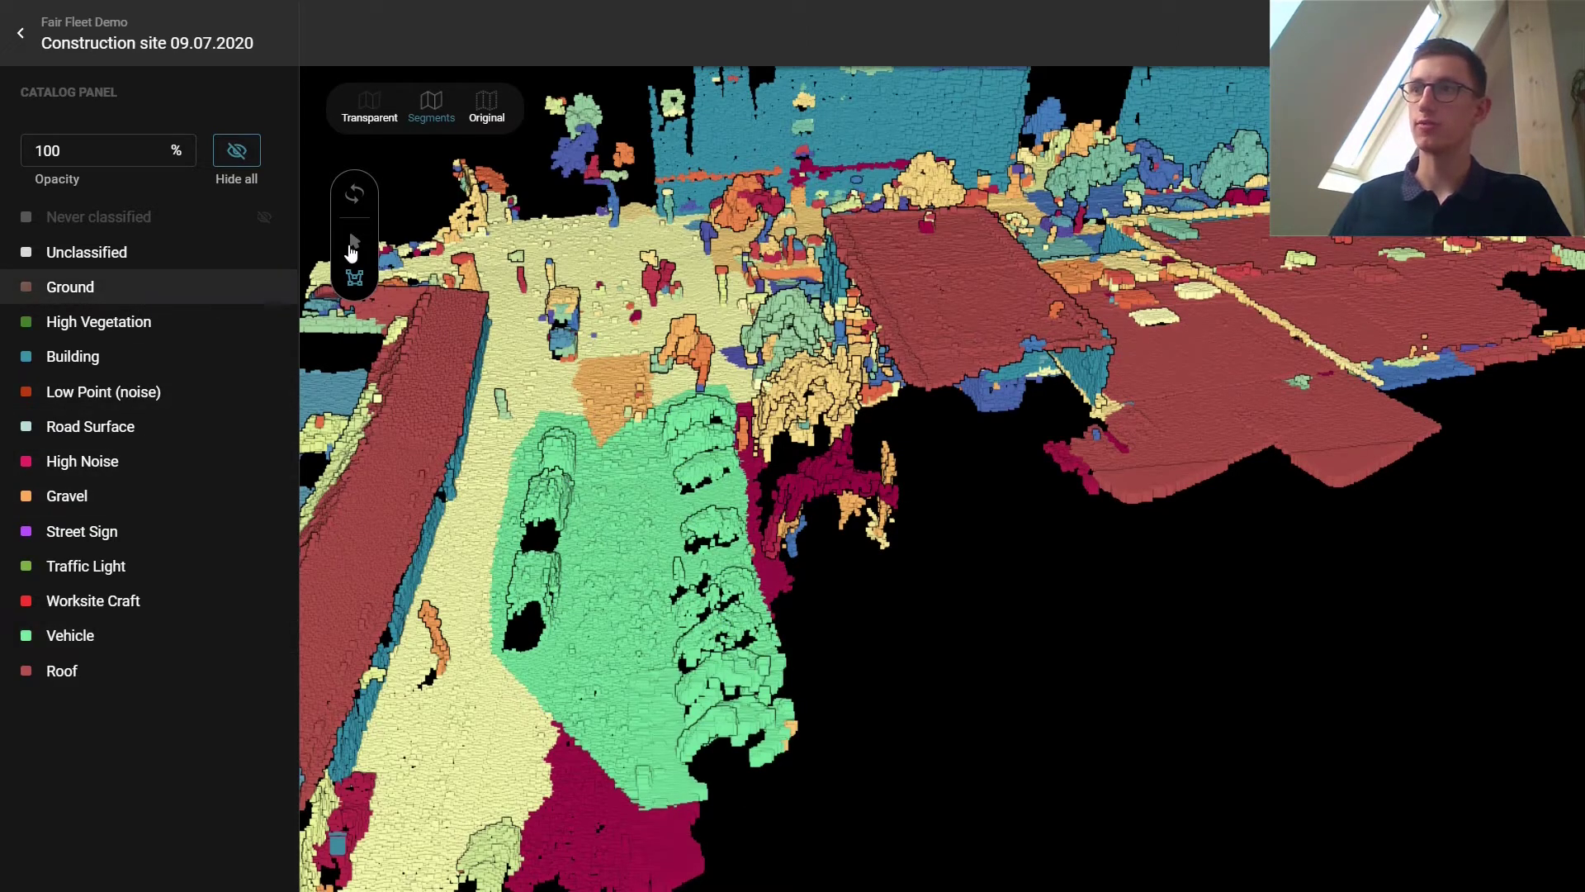
- Classify the pale-yellow road area and adjacent orange segment as Ground
left_click(353, 243)
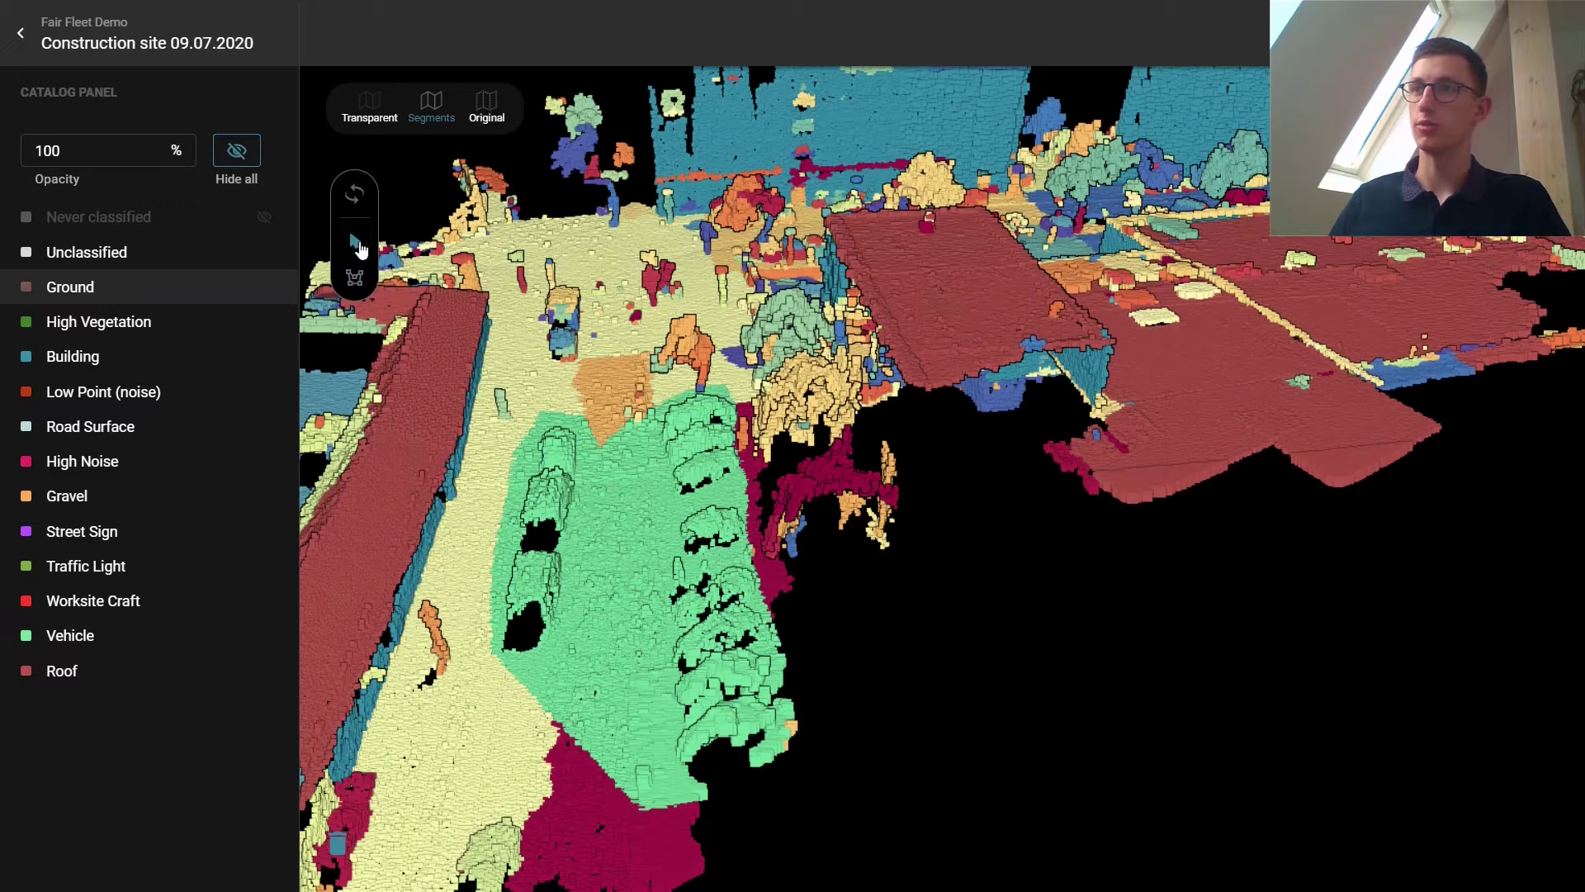
left_click(553, 411)
left_click(598, 437)
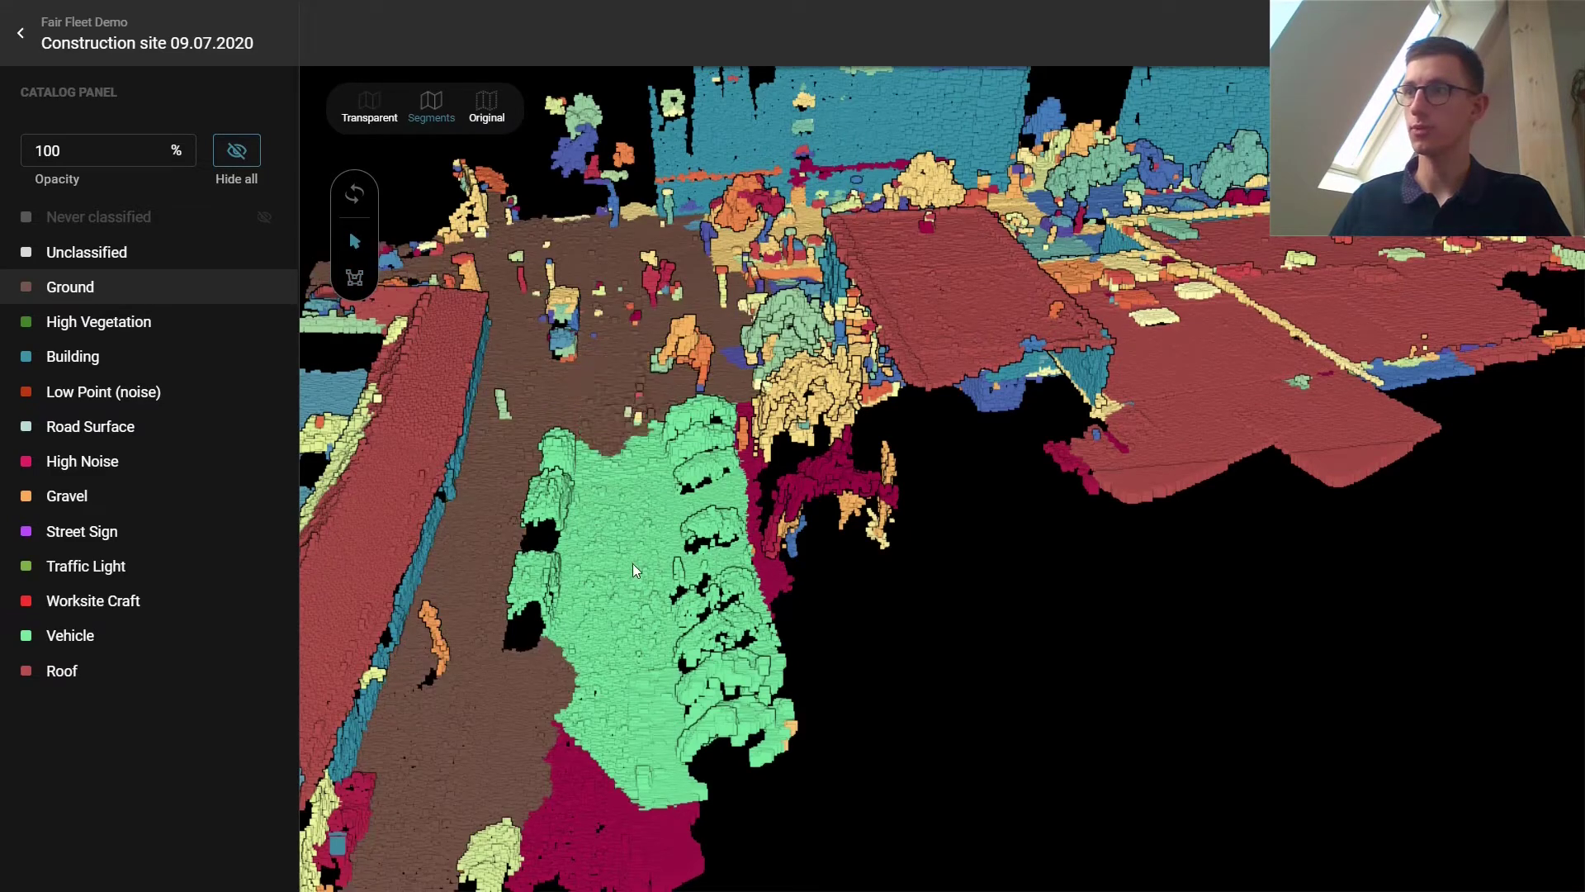
- Mark the road under the cars as Ground and orbit to an oblique view
left_click(636, 571)
left_click_drag(703, 797, 700, 707)
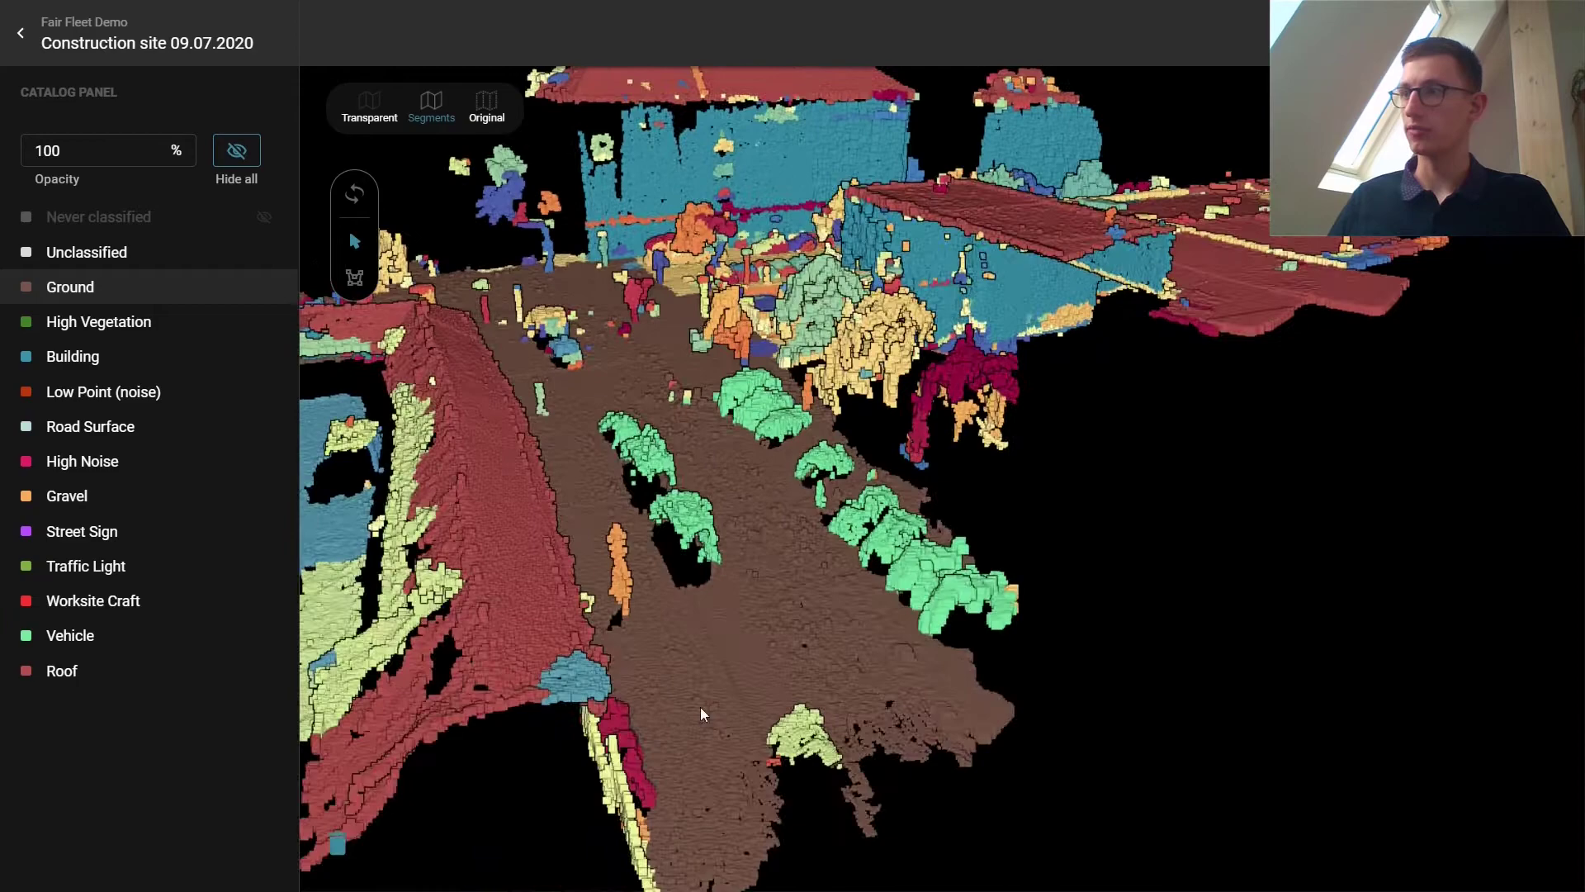
left_click_drag(629, 536, 877, 489)
left_click_drag(642, 405, 743, 462)
- Show only classified points, hide Ground, and reset to a top-down view
left_click(369, 108)
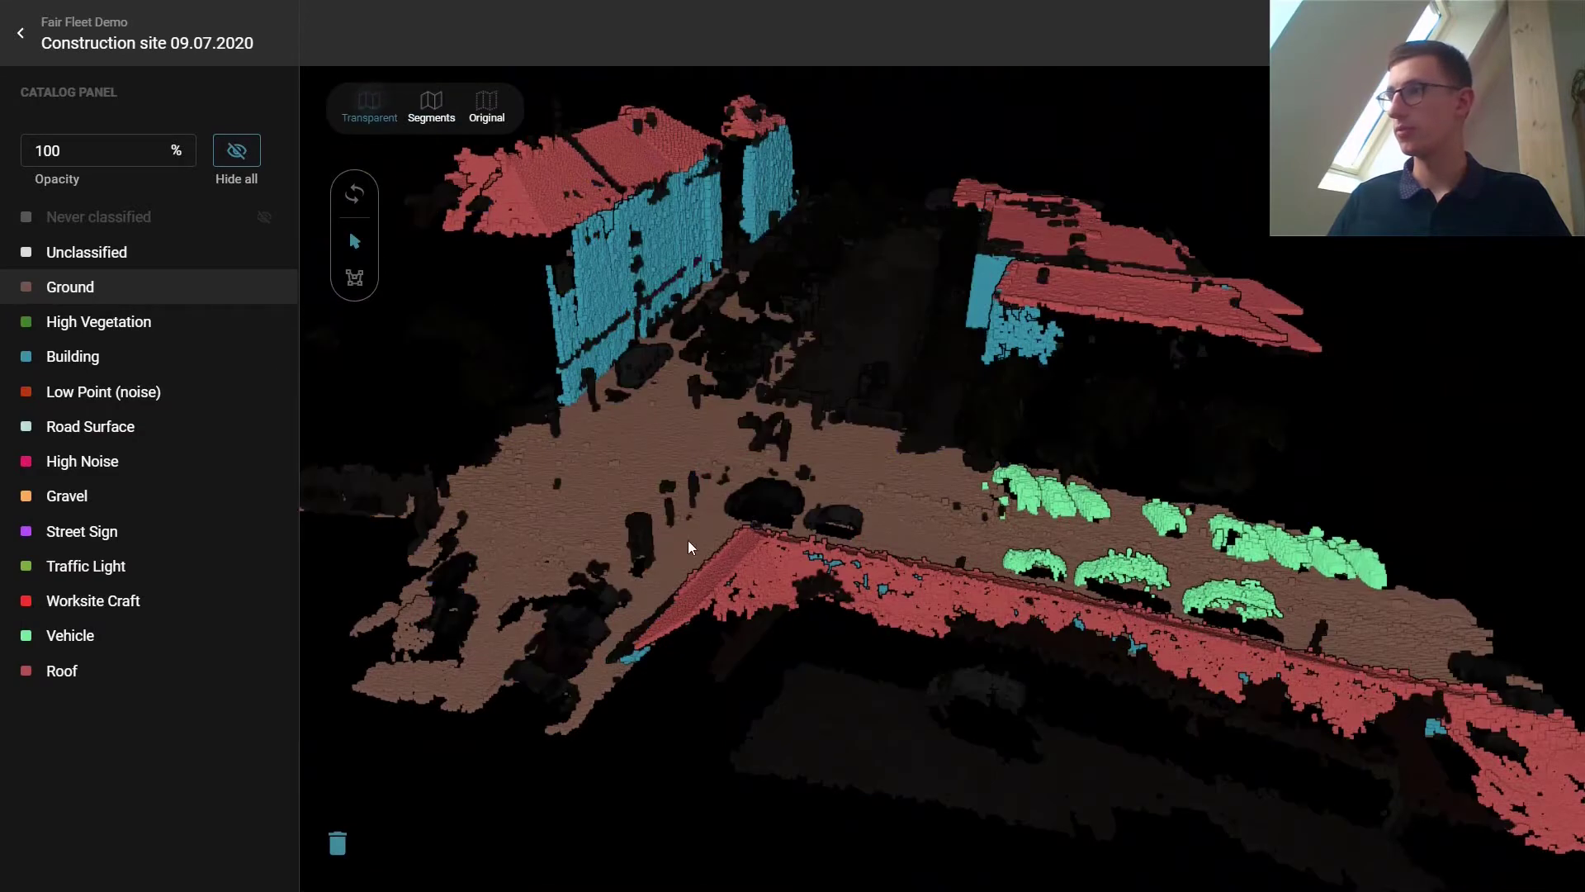
left_click_drag(687, 540, 558, 436)
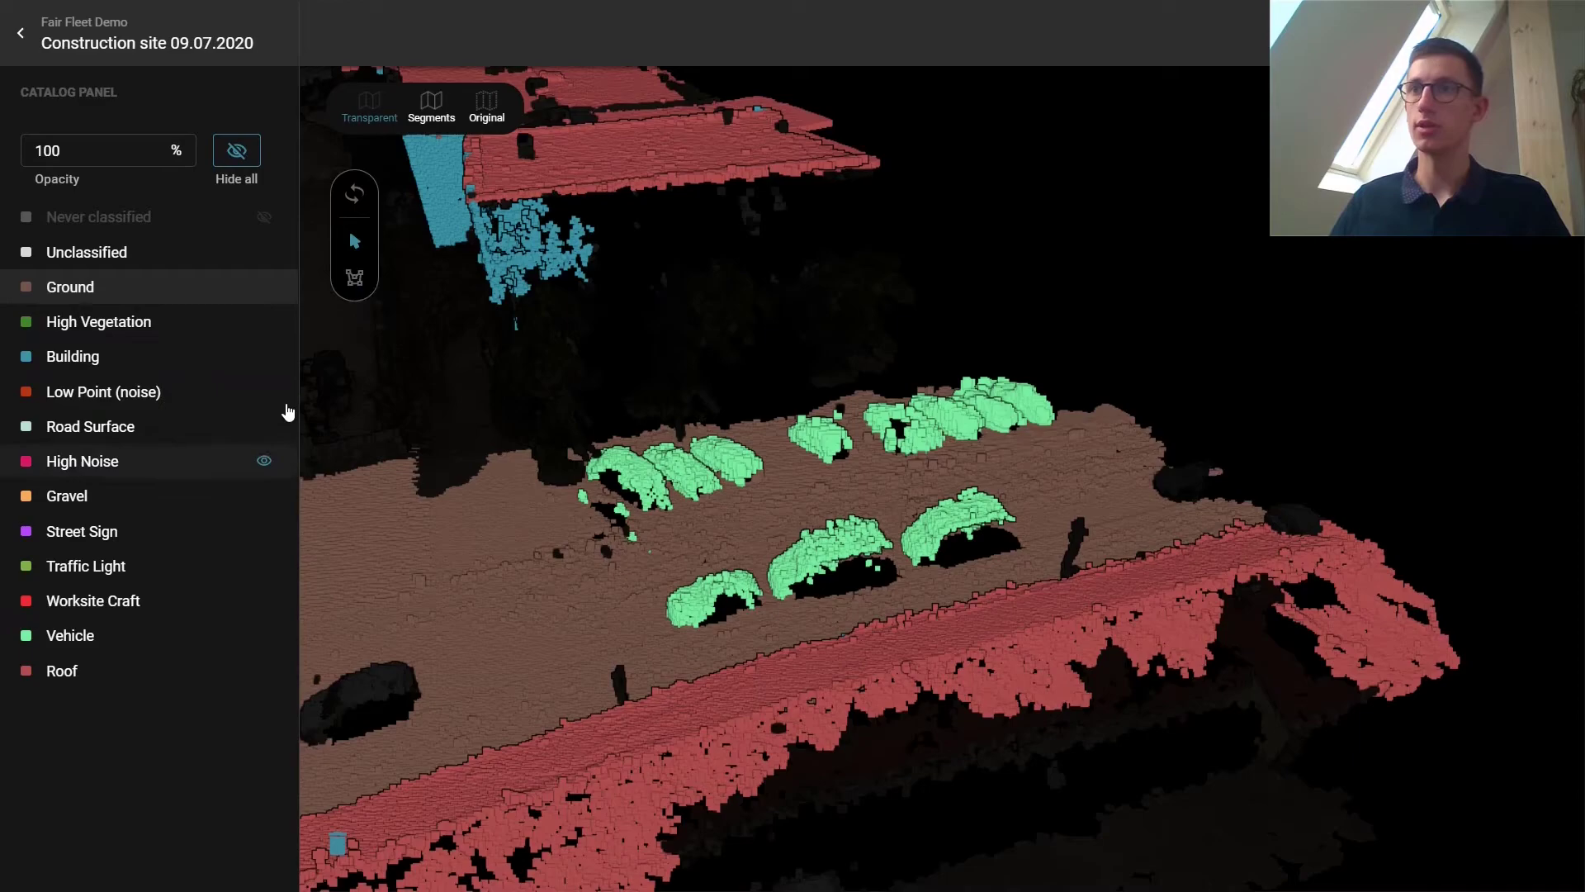
left_click(265, 288)
left_click_drag(528, 512, 844, 715)
left_click(354, 193)
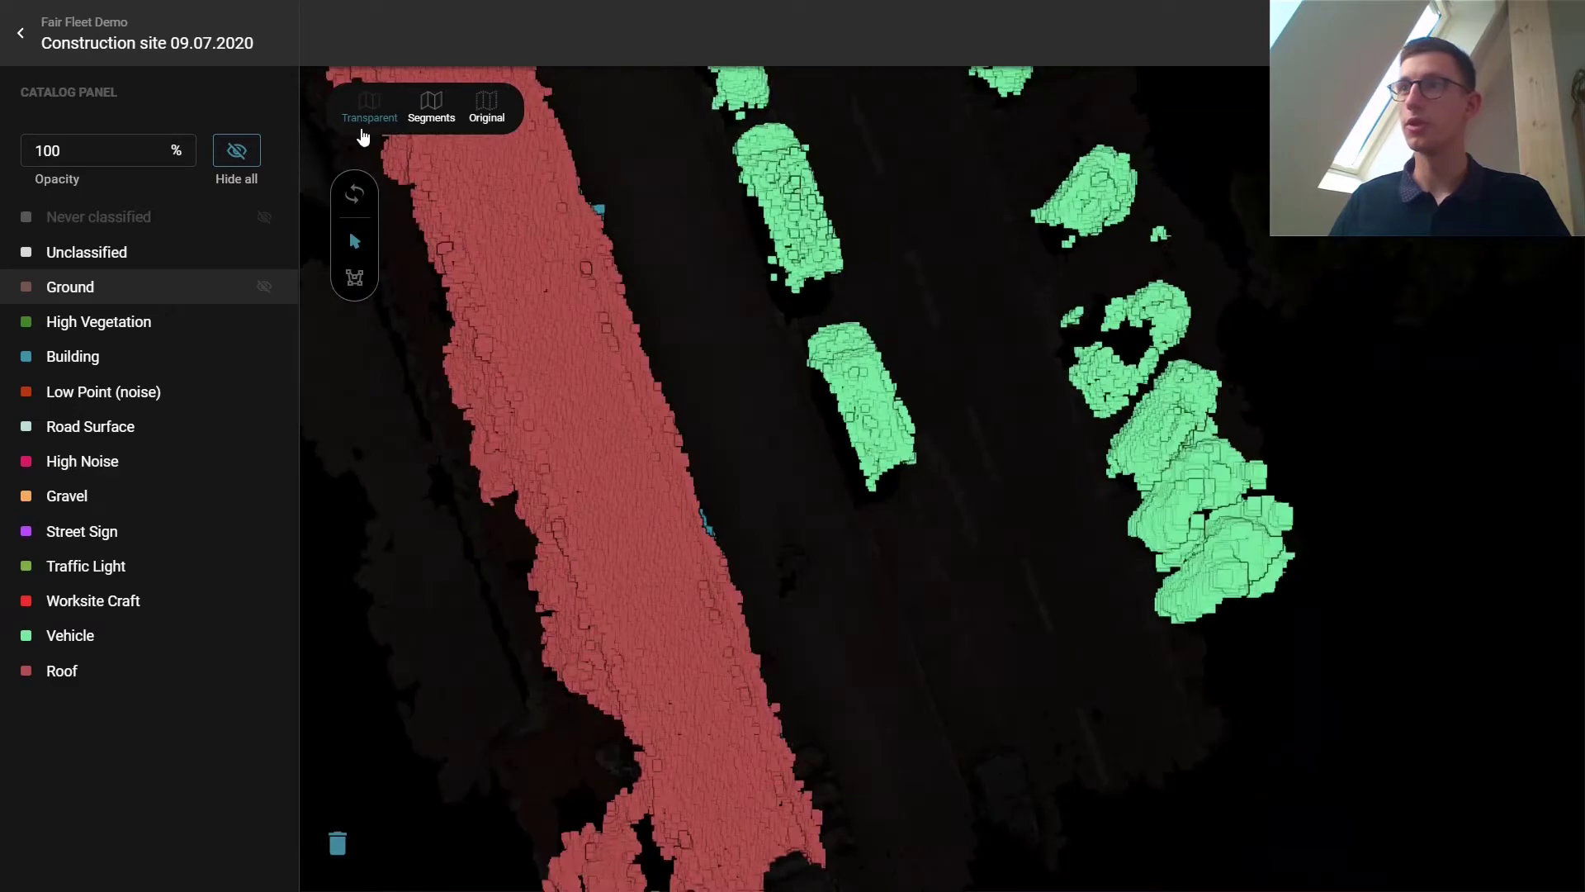
- Switch the cloud from Segments colouring to Original true colours, revealing the real parked cars
left_click(431, 105)
scroll(699, 265, "down", 3)
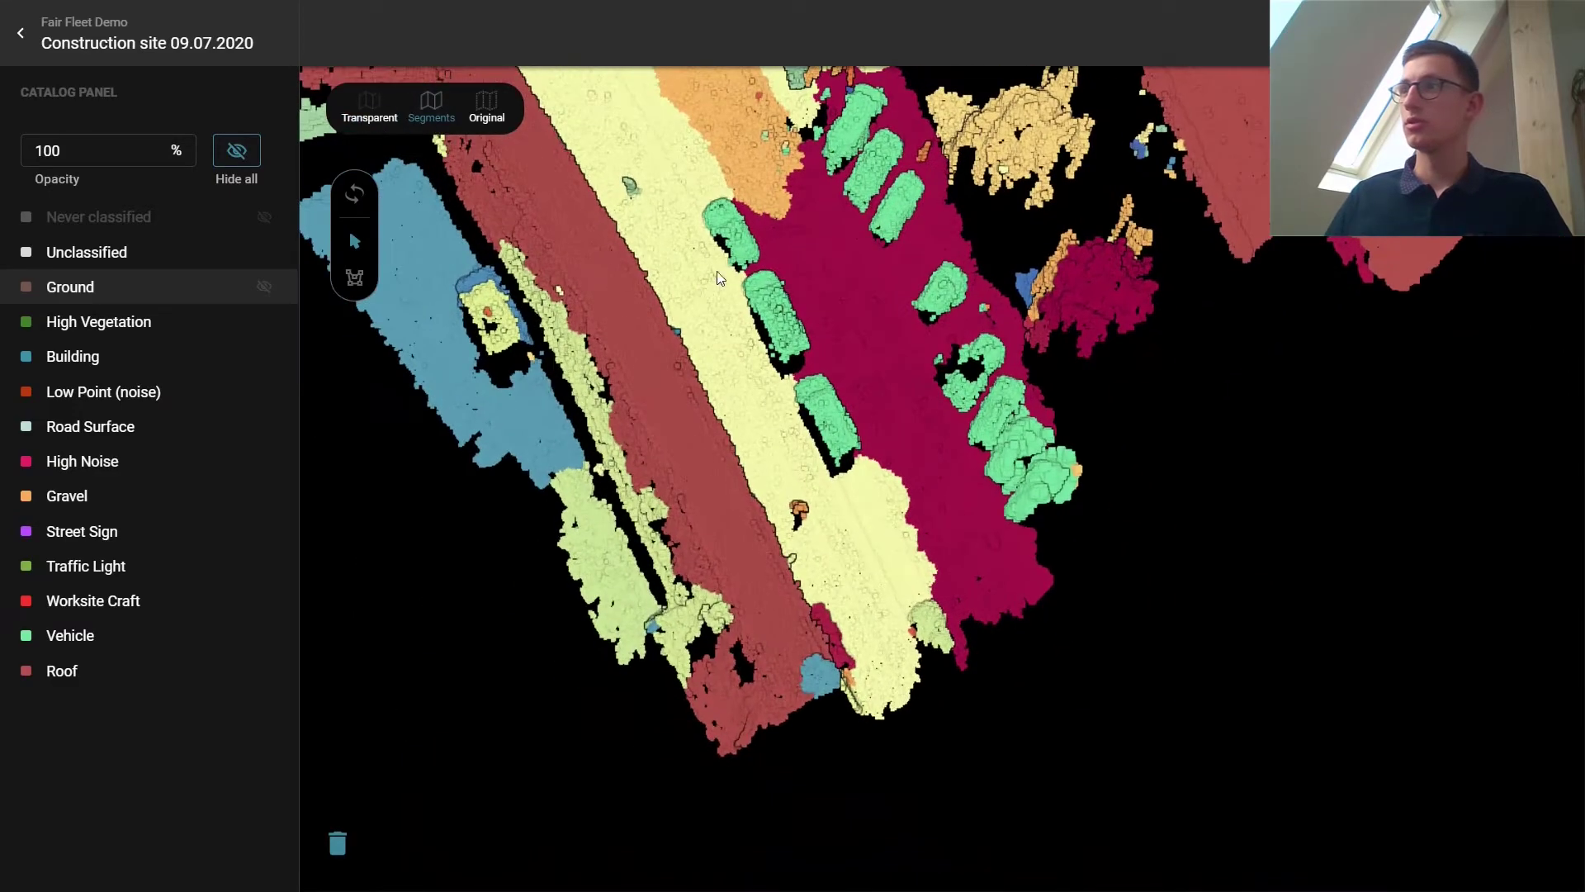
scroll(809, 428, "up", 5)
left_click_drag(789, 325, 742, 686)
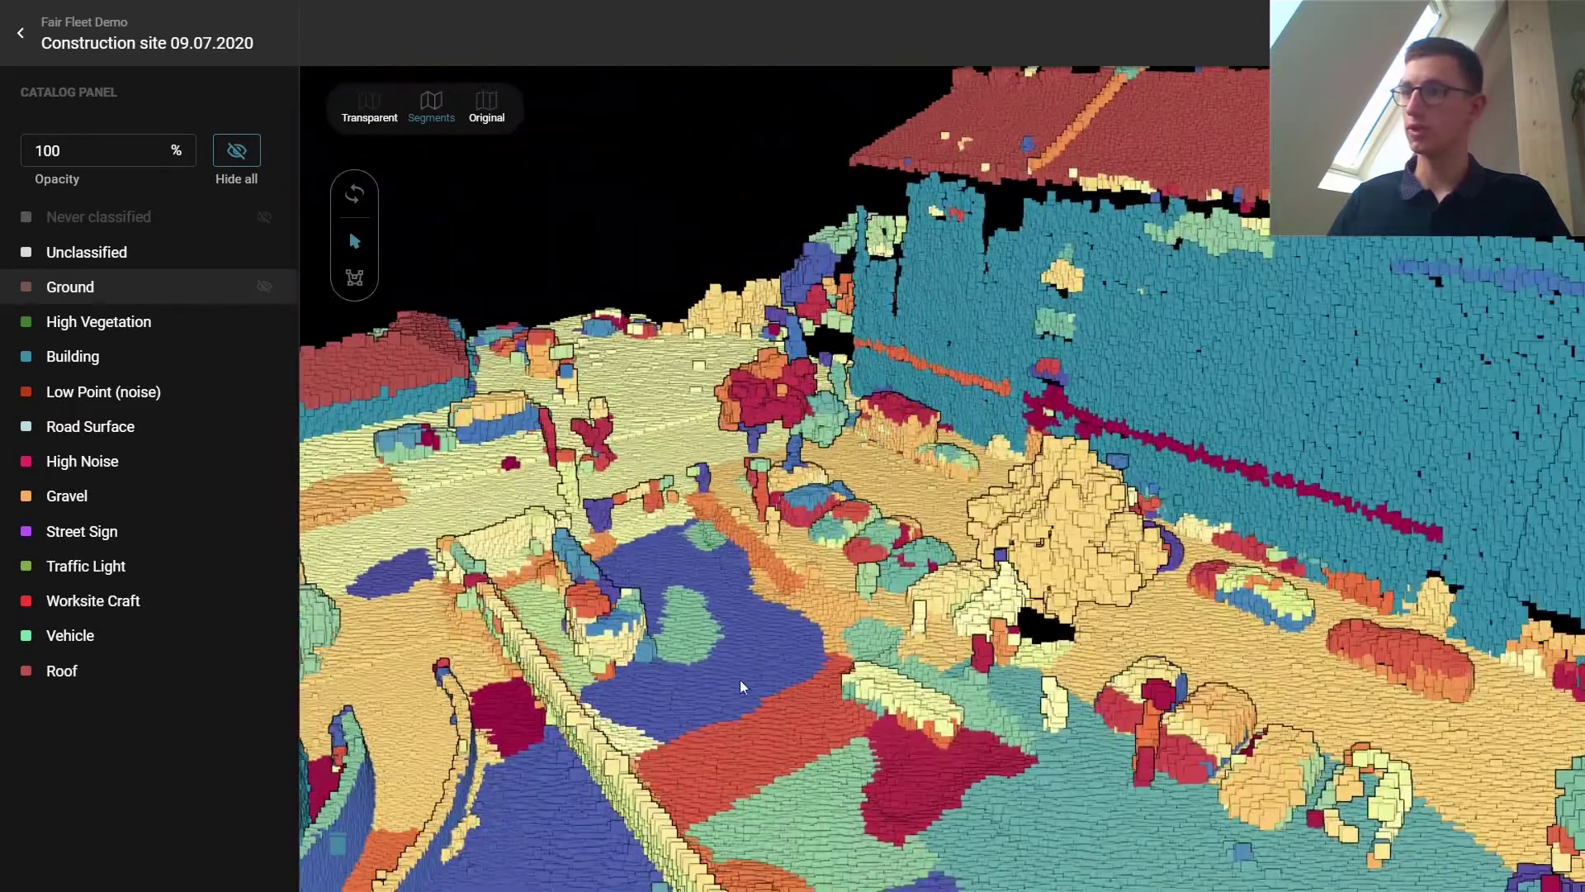
left_click(486, 106)
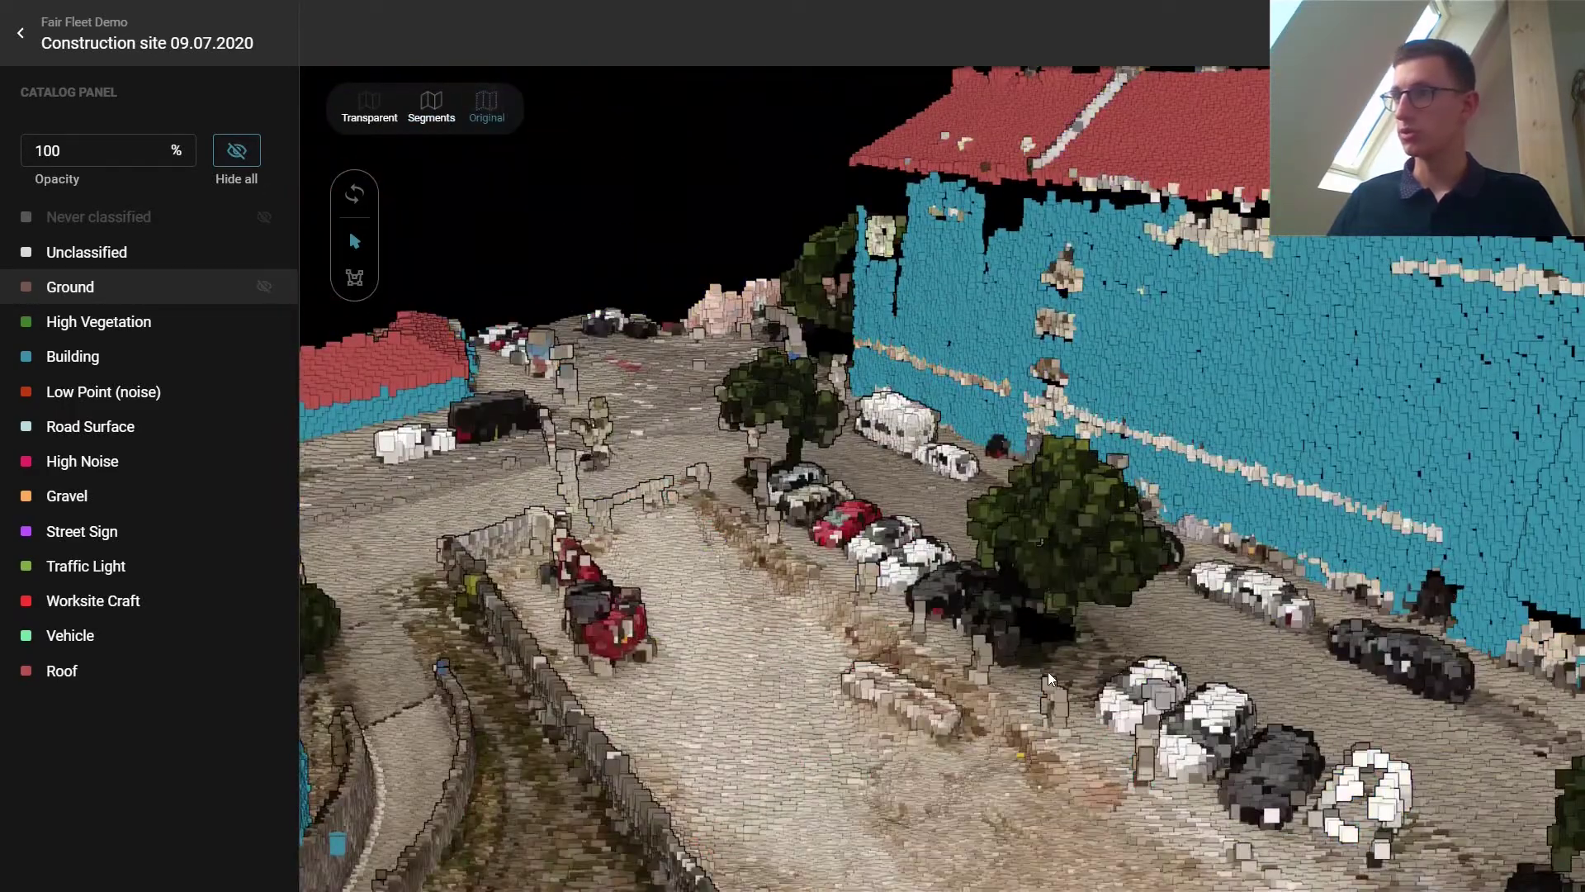
left_click_drag(1048, 671, 775, 813)
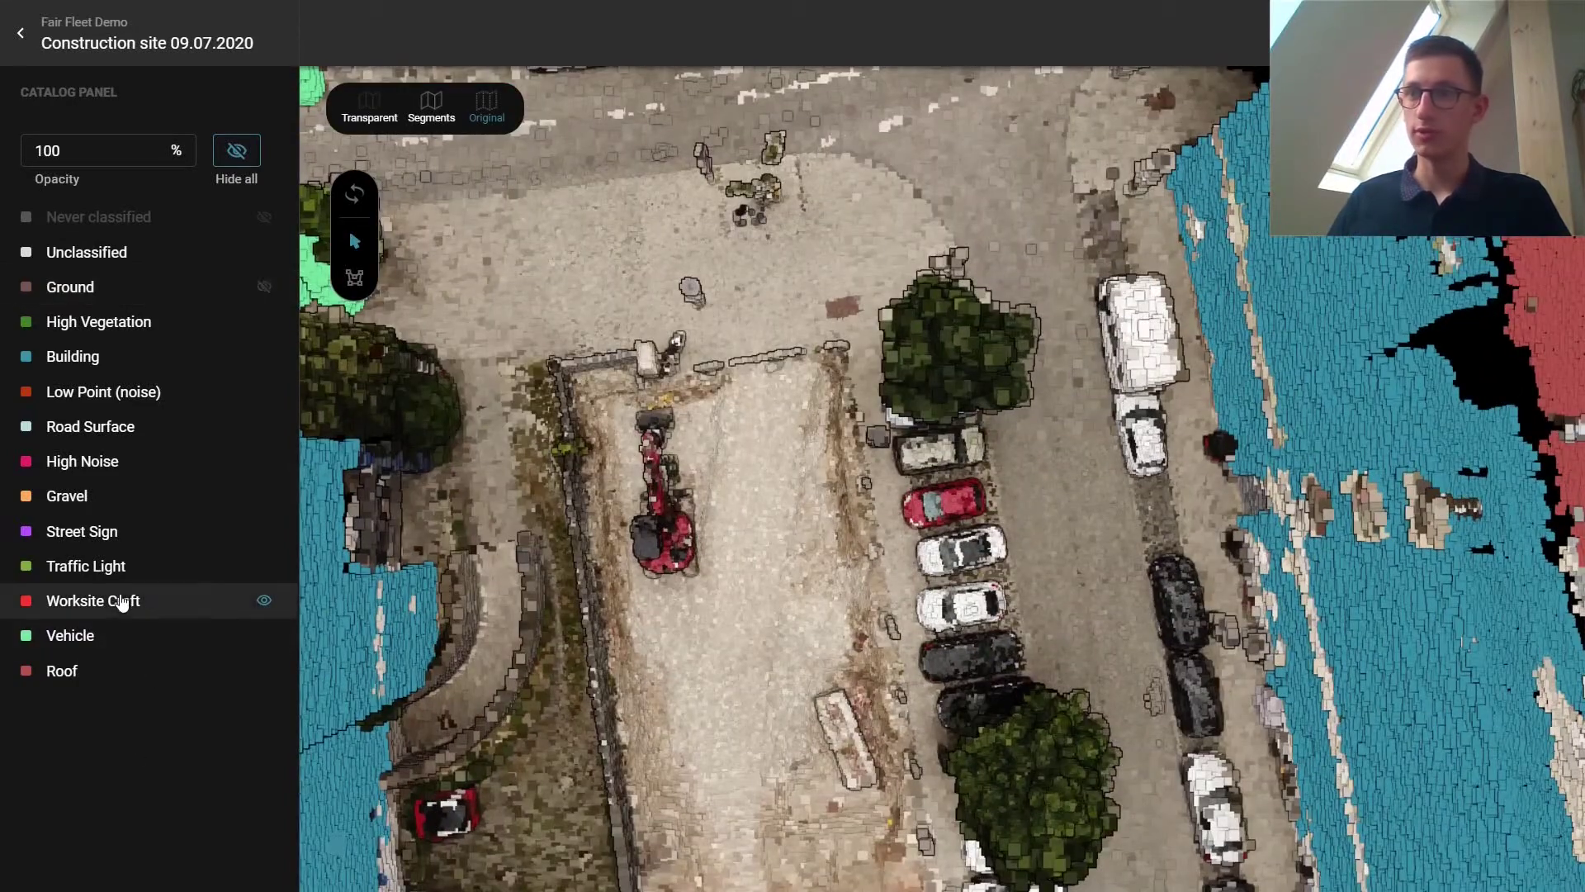
- Lasso the red excavator to classify it as Worksite Craft
left_click(351, 281)
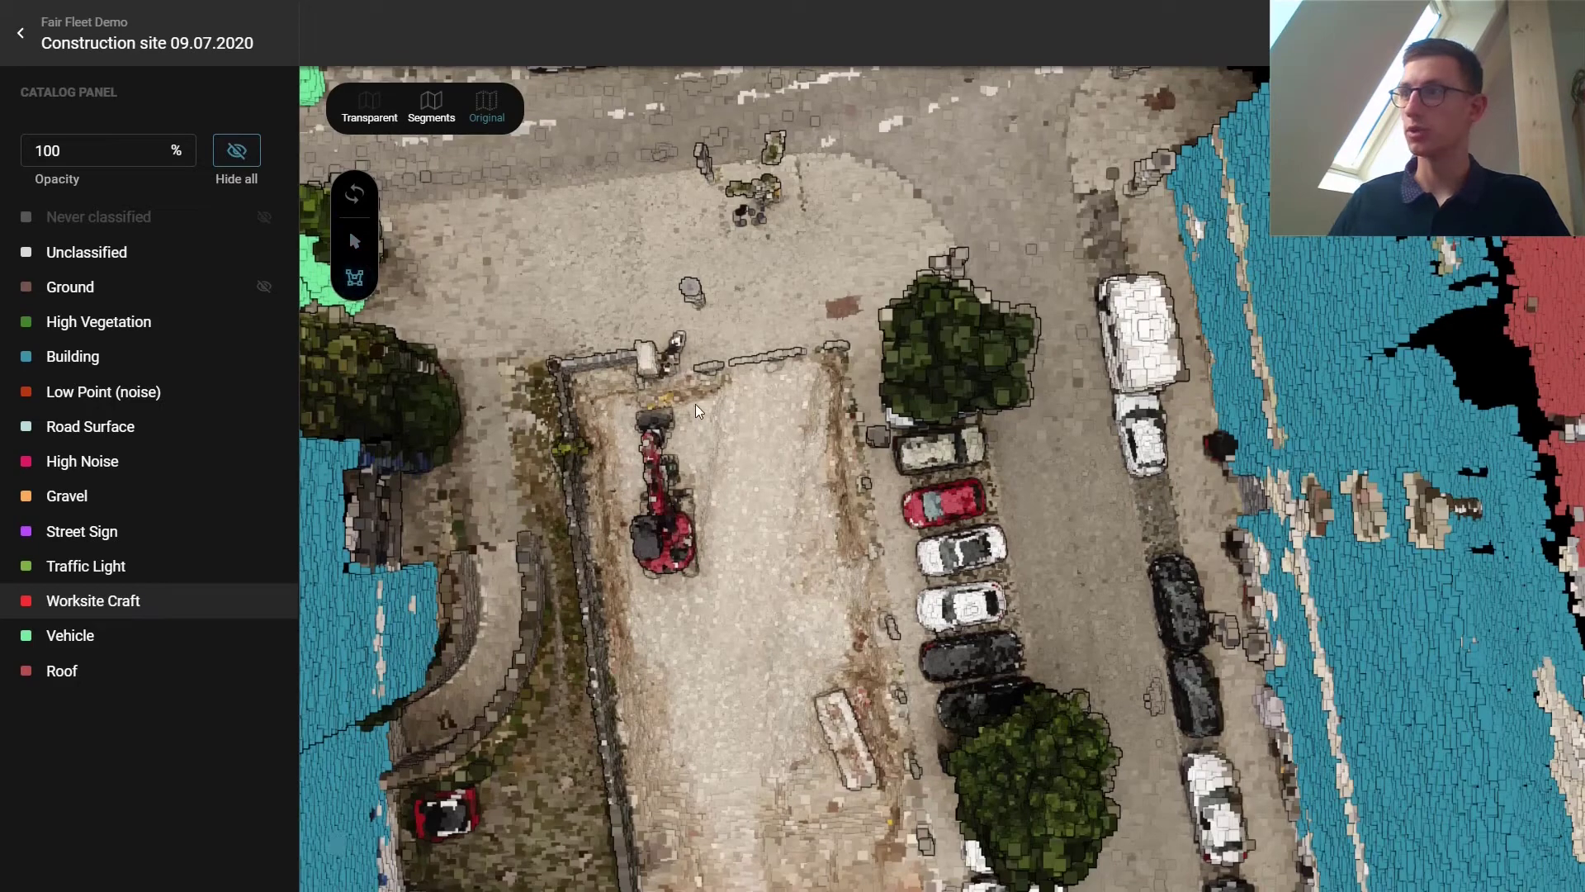
mouse_move(616, 399)
left_mouse_down()
mouse_move(615, 526)
mouse_move(634, 601)
mouse_move(706, 625)
mouse_move(735, 556)
mouse_move(706, 408)
mouse_move(704, 422)
left_mouse_up()
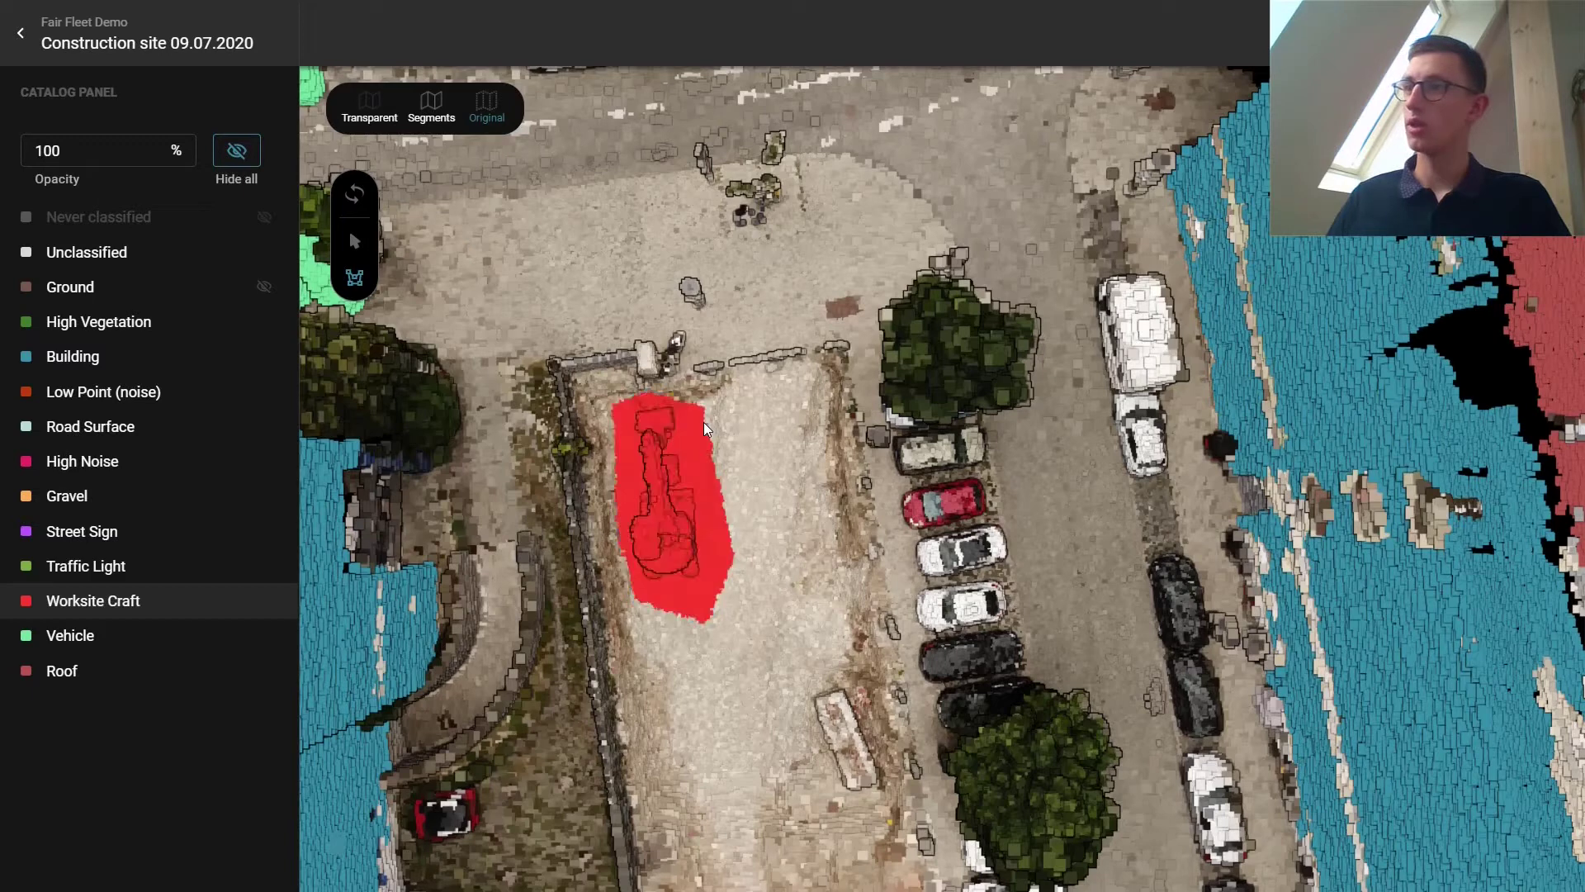
left_click(355, 240)
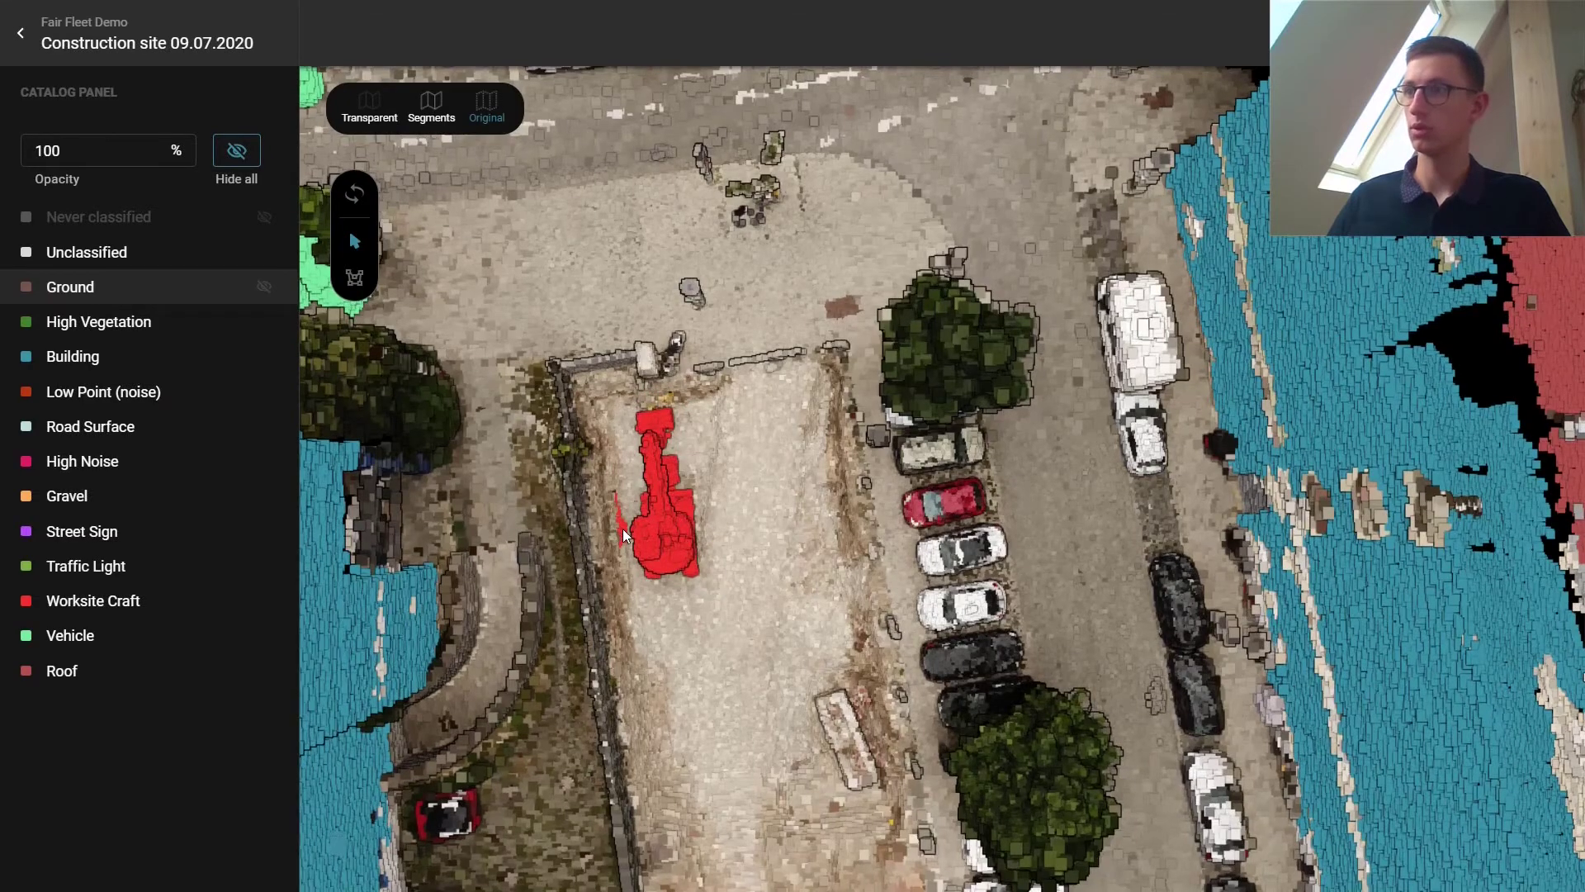
- Unhide the Ground class so its points show in brown again
left_click_drag(710, 731, 654, 578)
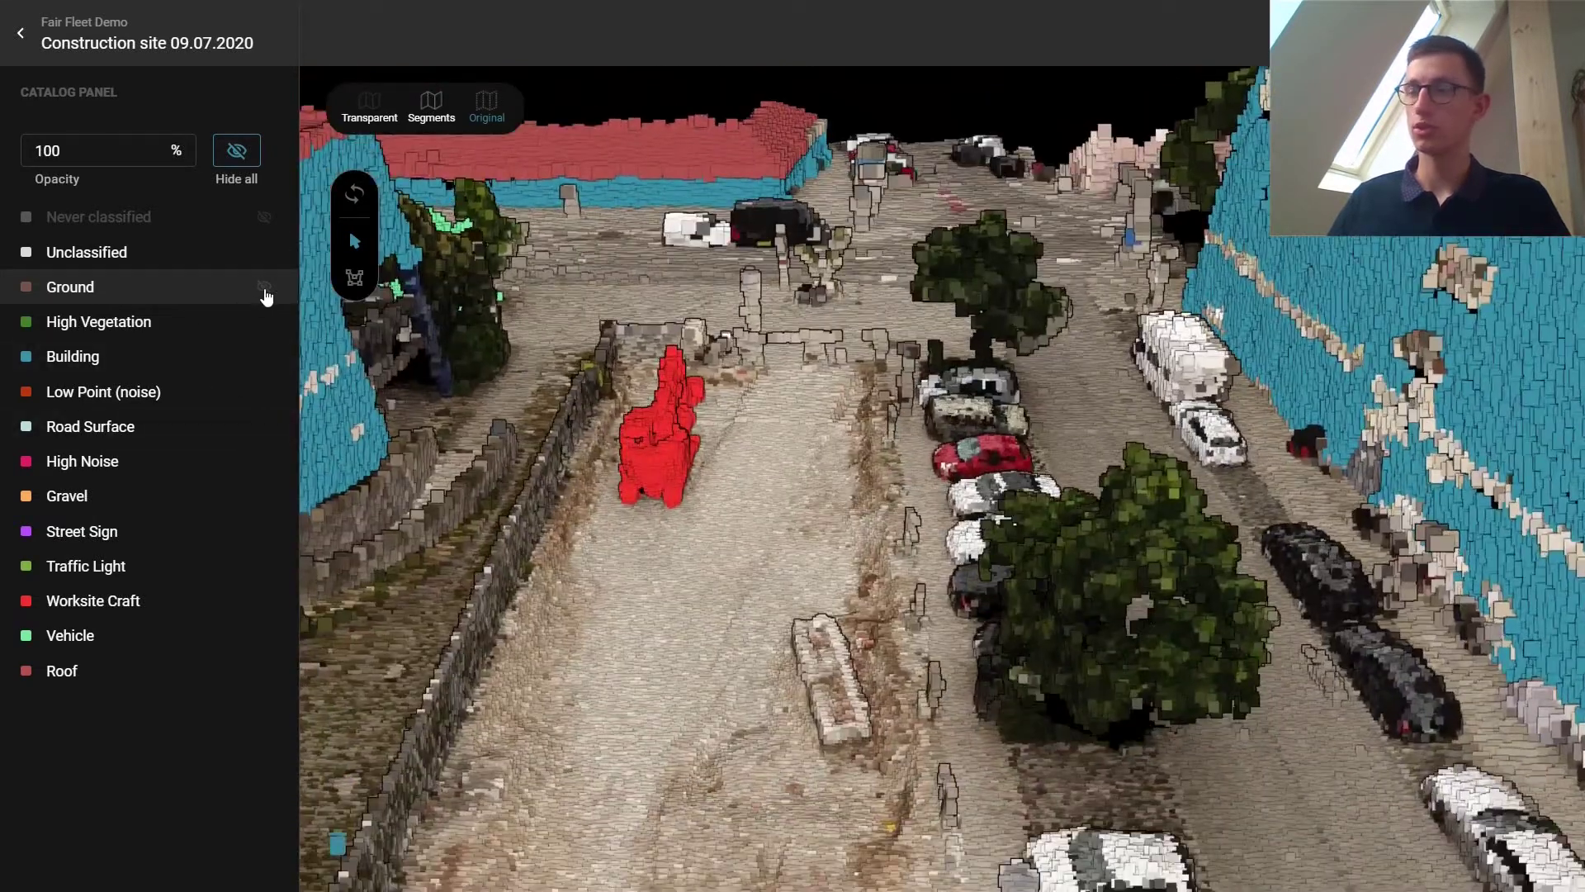
left_click(265, 295)
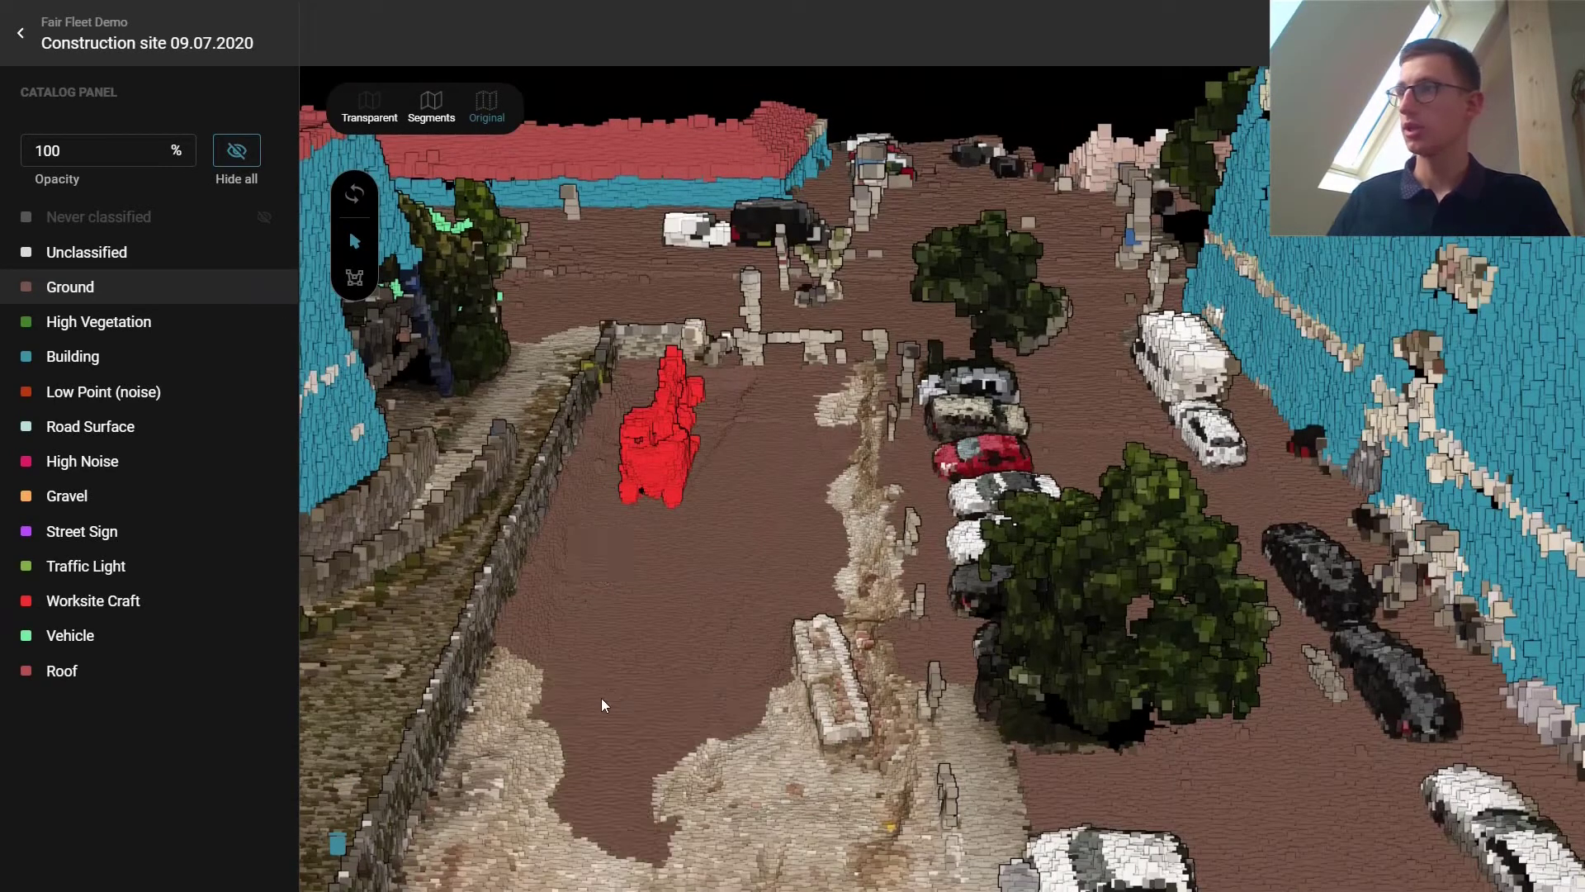
left_click_drag(601, 697, 1064, 549)
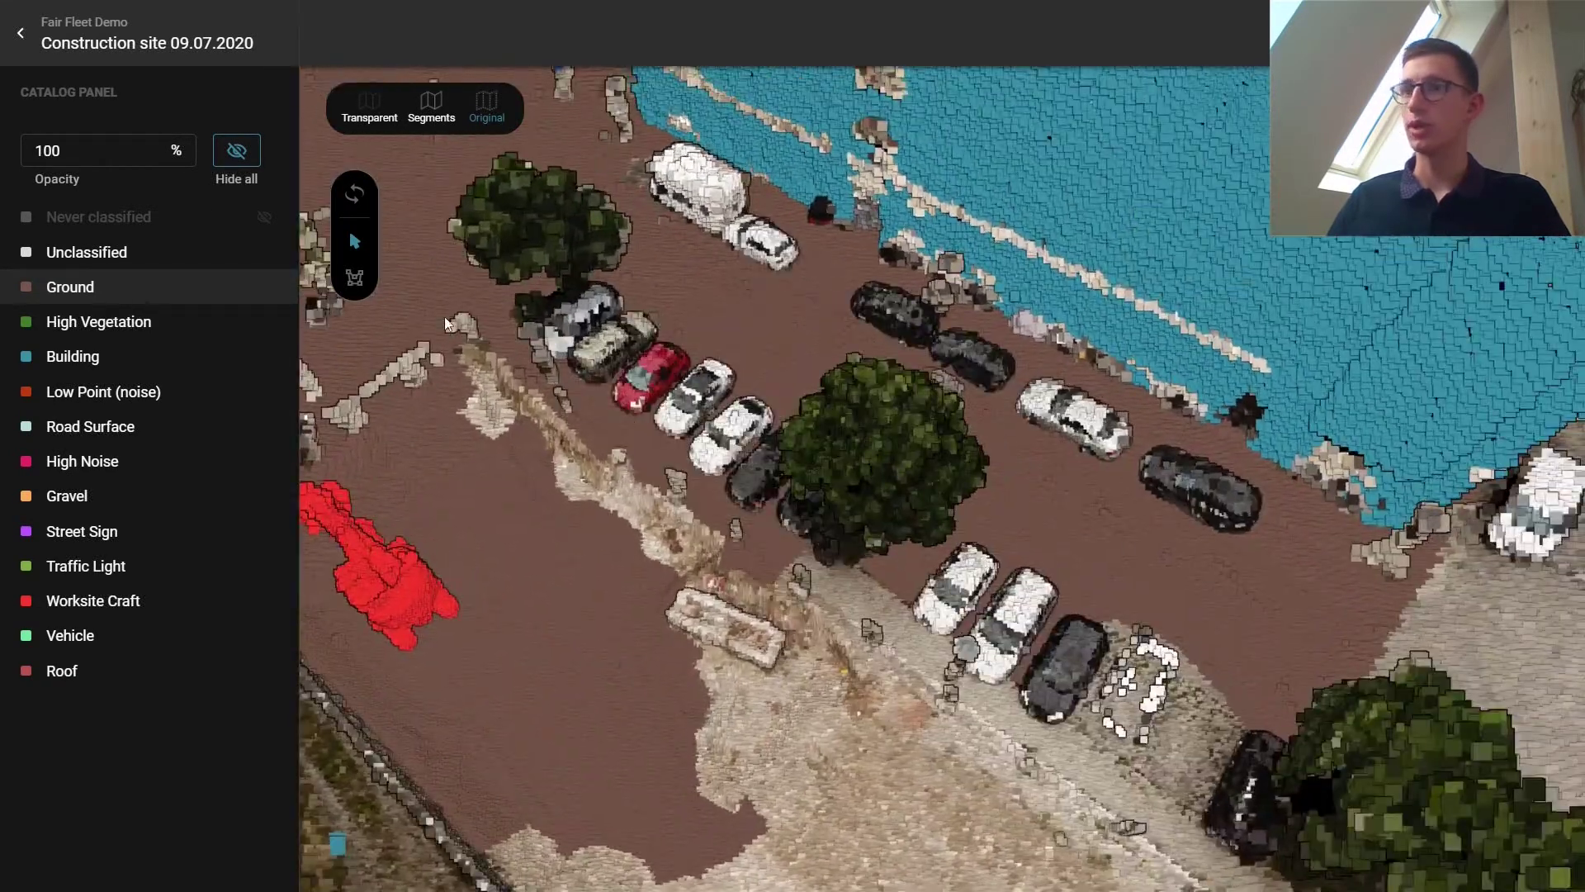
- Assign High Vegetation to the upper-left tree, the dark tree and the other trees along the street
left_click(141, 327)
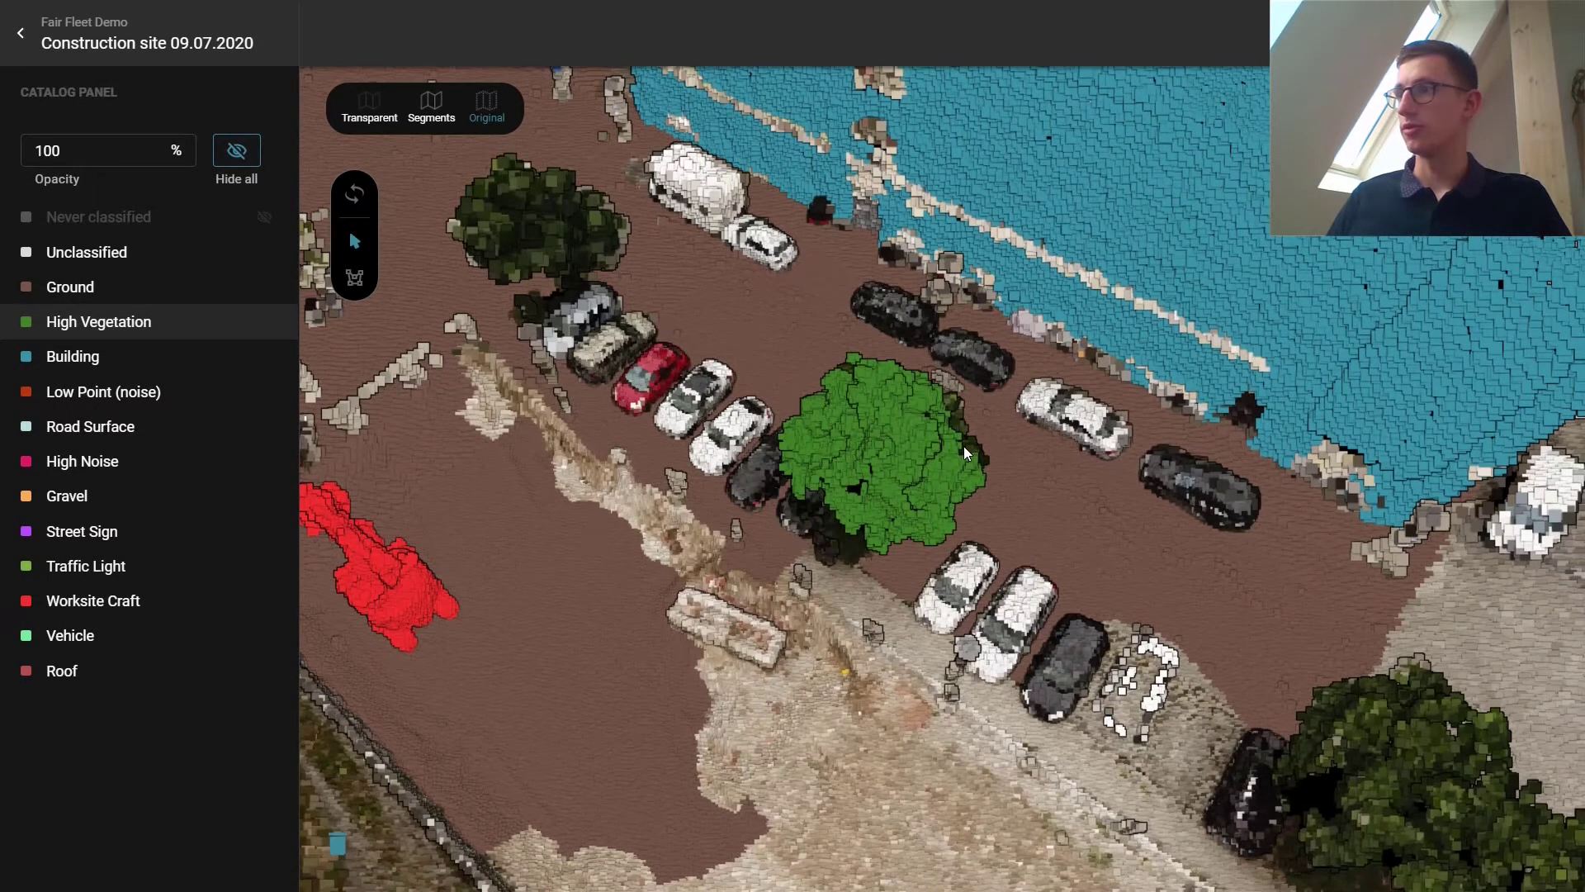
left_click(510, 222)
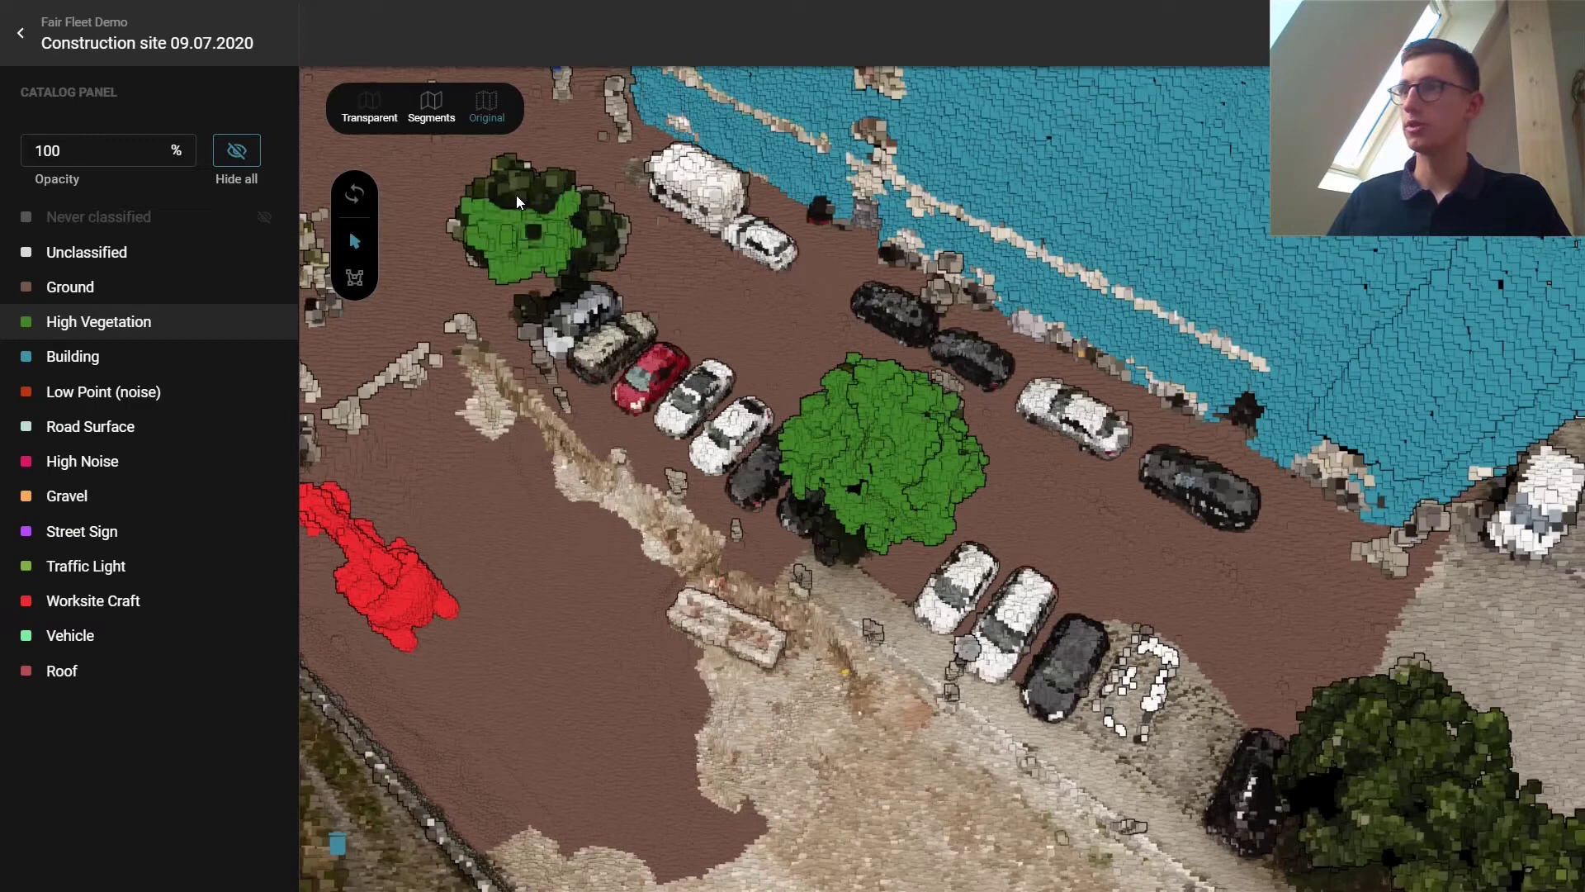
left_click(543, 192)
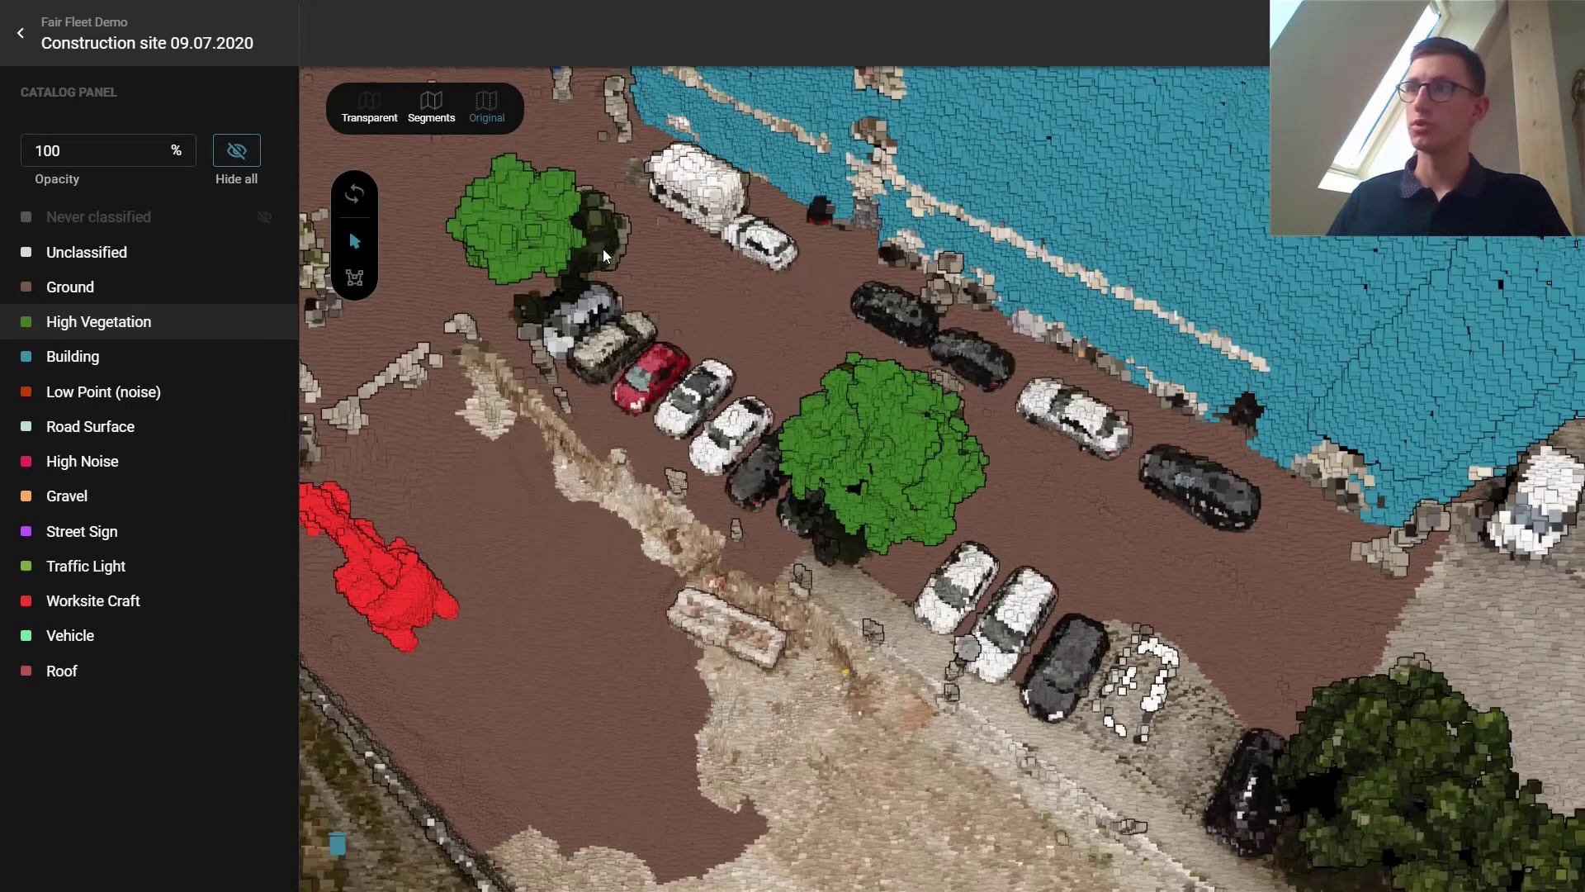
left_click_drag(1073, 606, 1022, 391)
left_click(1020, 367)
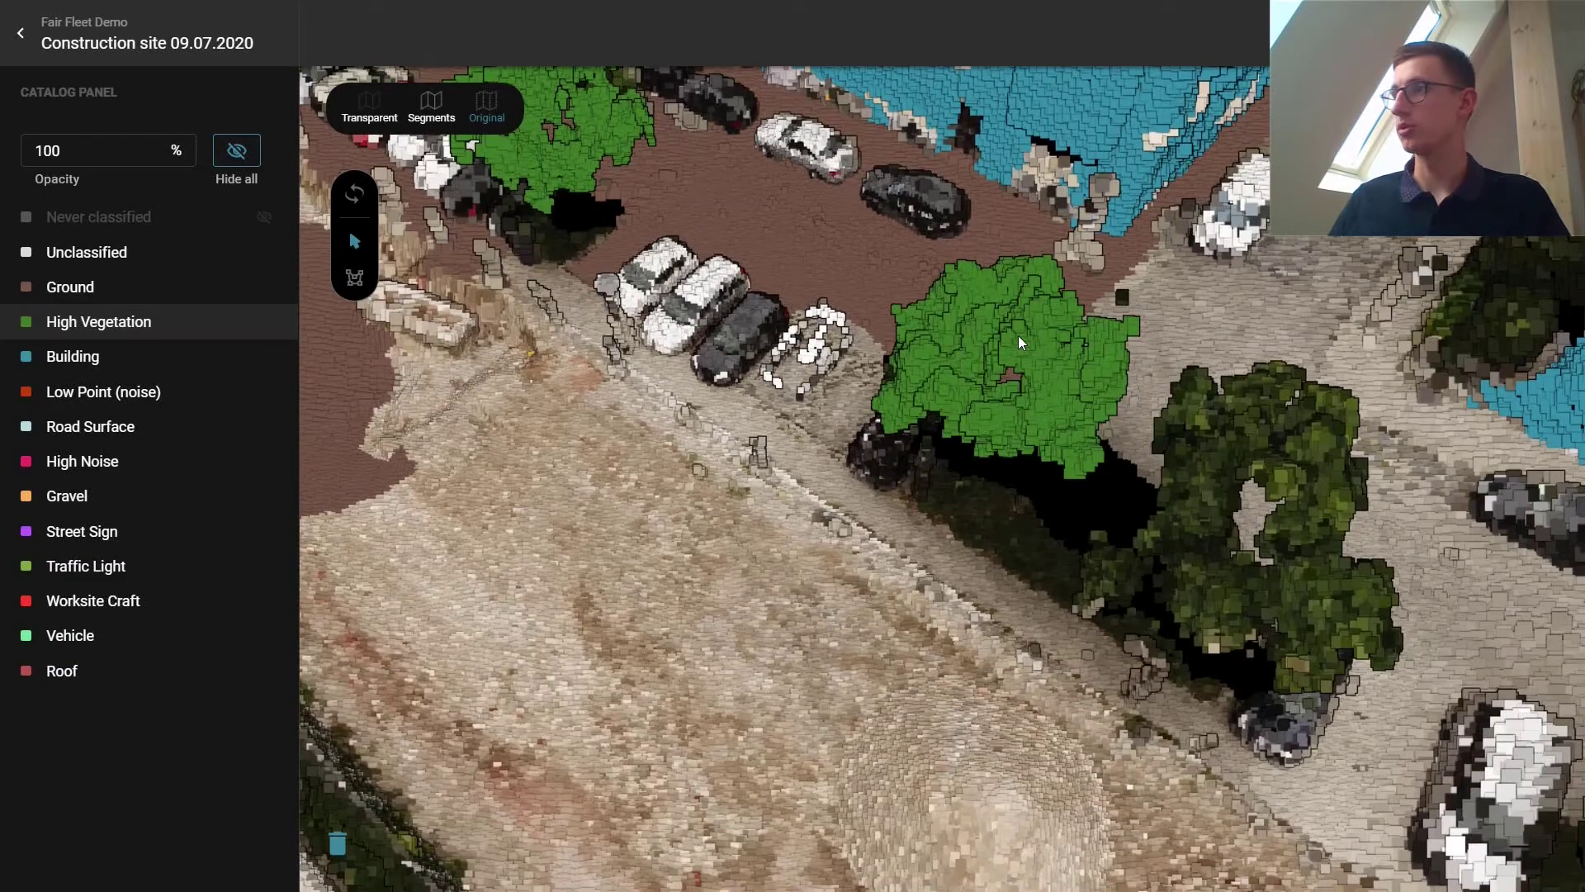
left_click(1232, 452)
left_click_drag(1285, 602, 1126, 632)
left_click(992, 649)
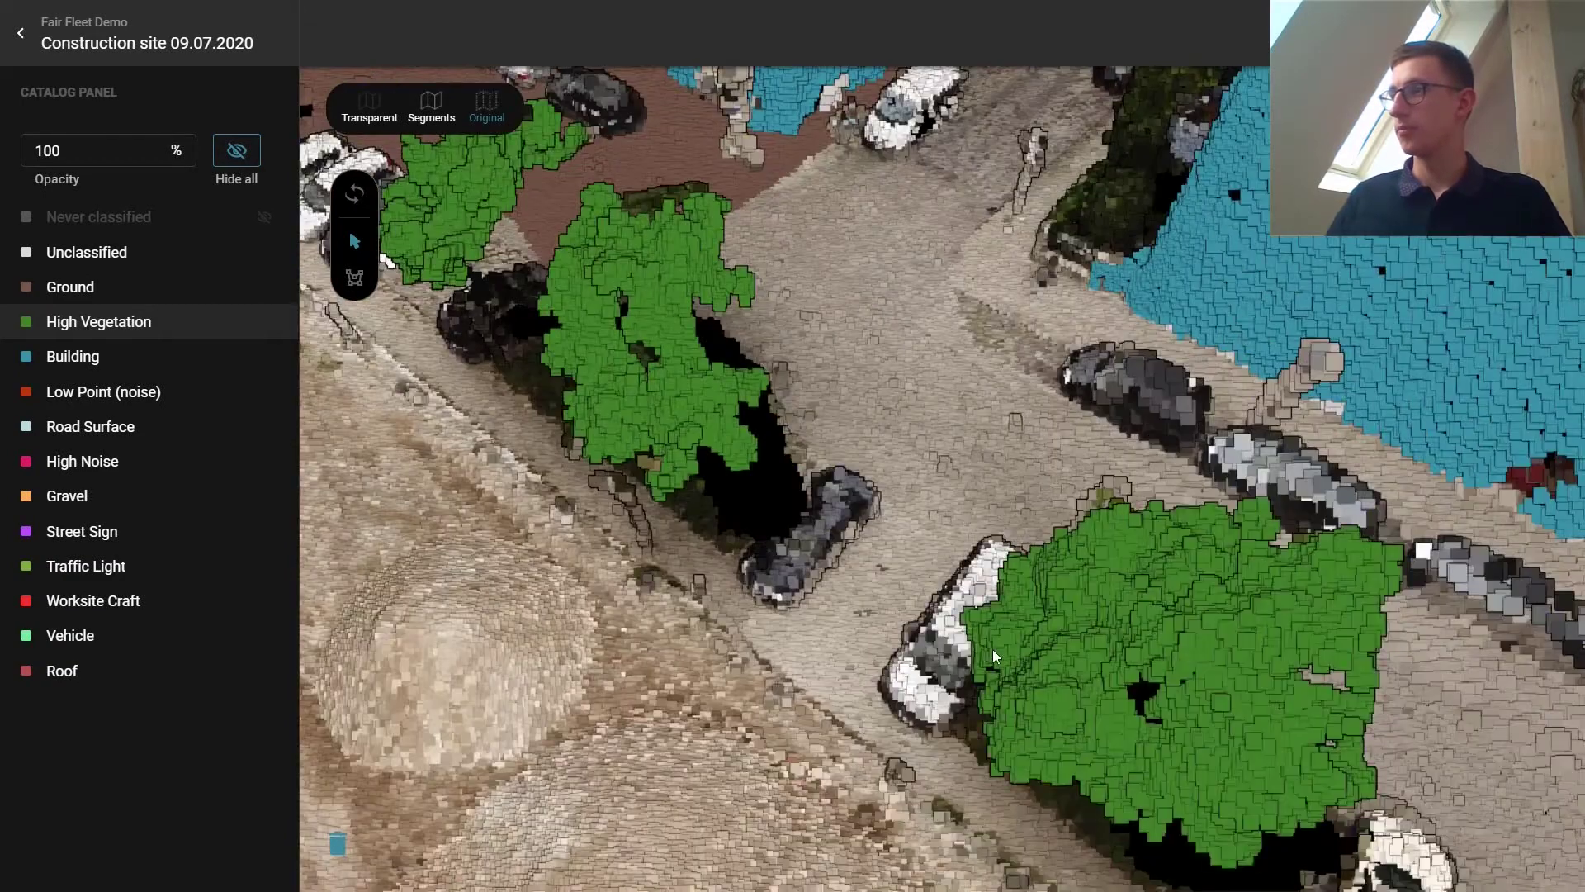
scroll(828, 564, "down", 5)
left_click_drag(528, 416, 752, 341)
scroll(674, 483, "up", 2)
scroll(928, 471, "up", 3)
scroll(835, 389, "up", 3)
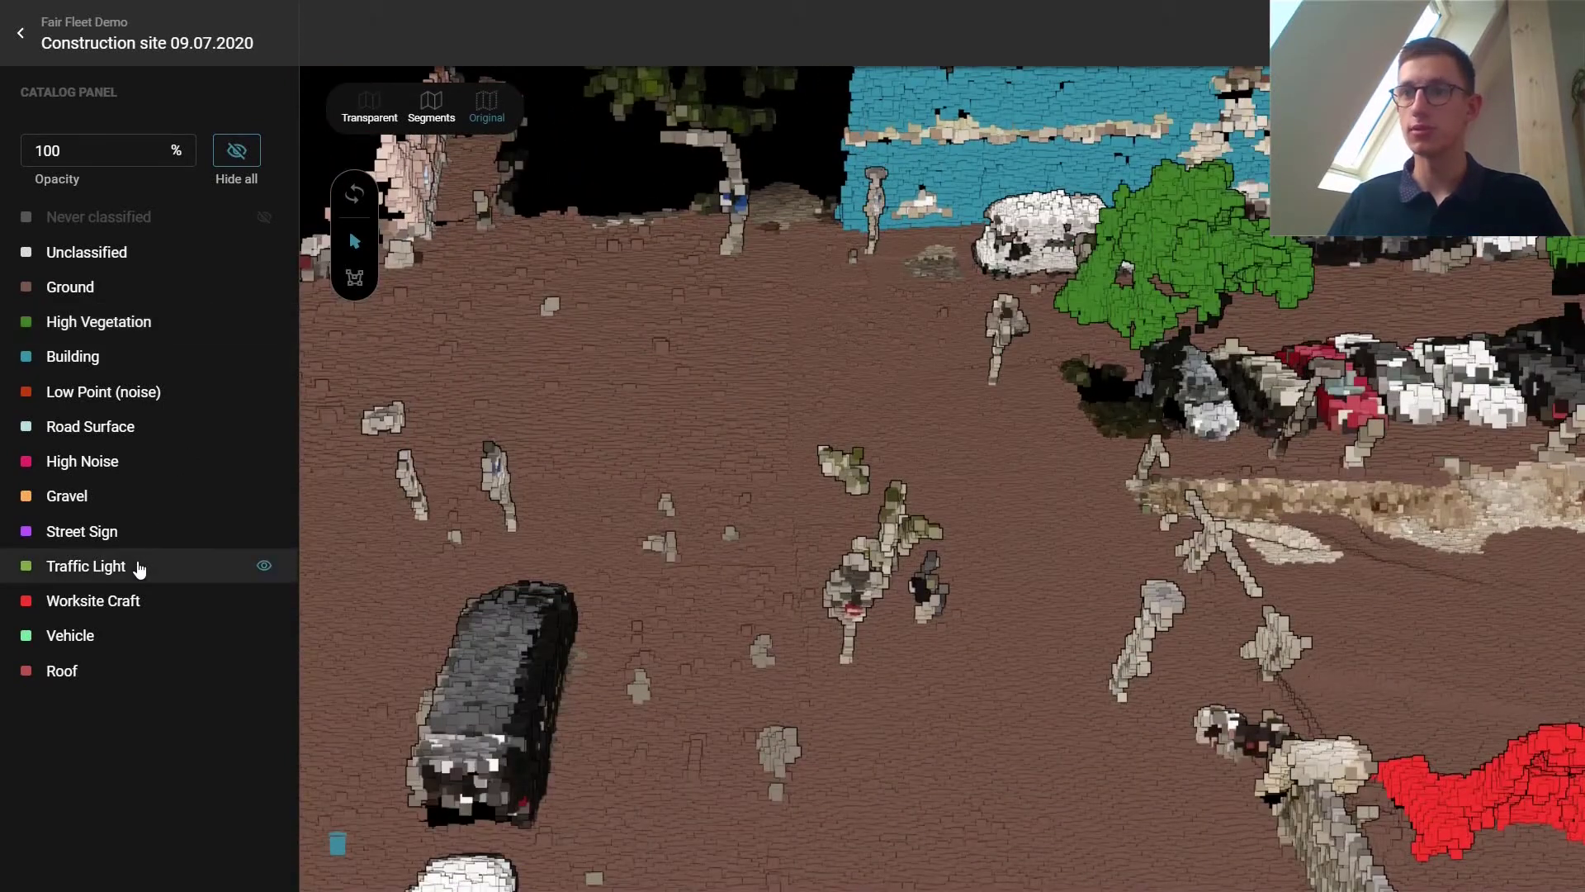
- Mark the poles near the centre and along the street as Street Sign, shown in purple
left_click(142, 537)
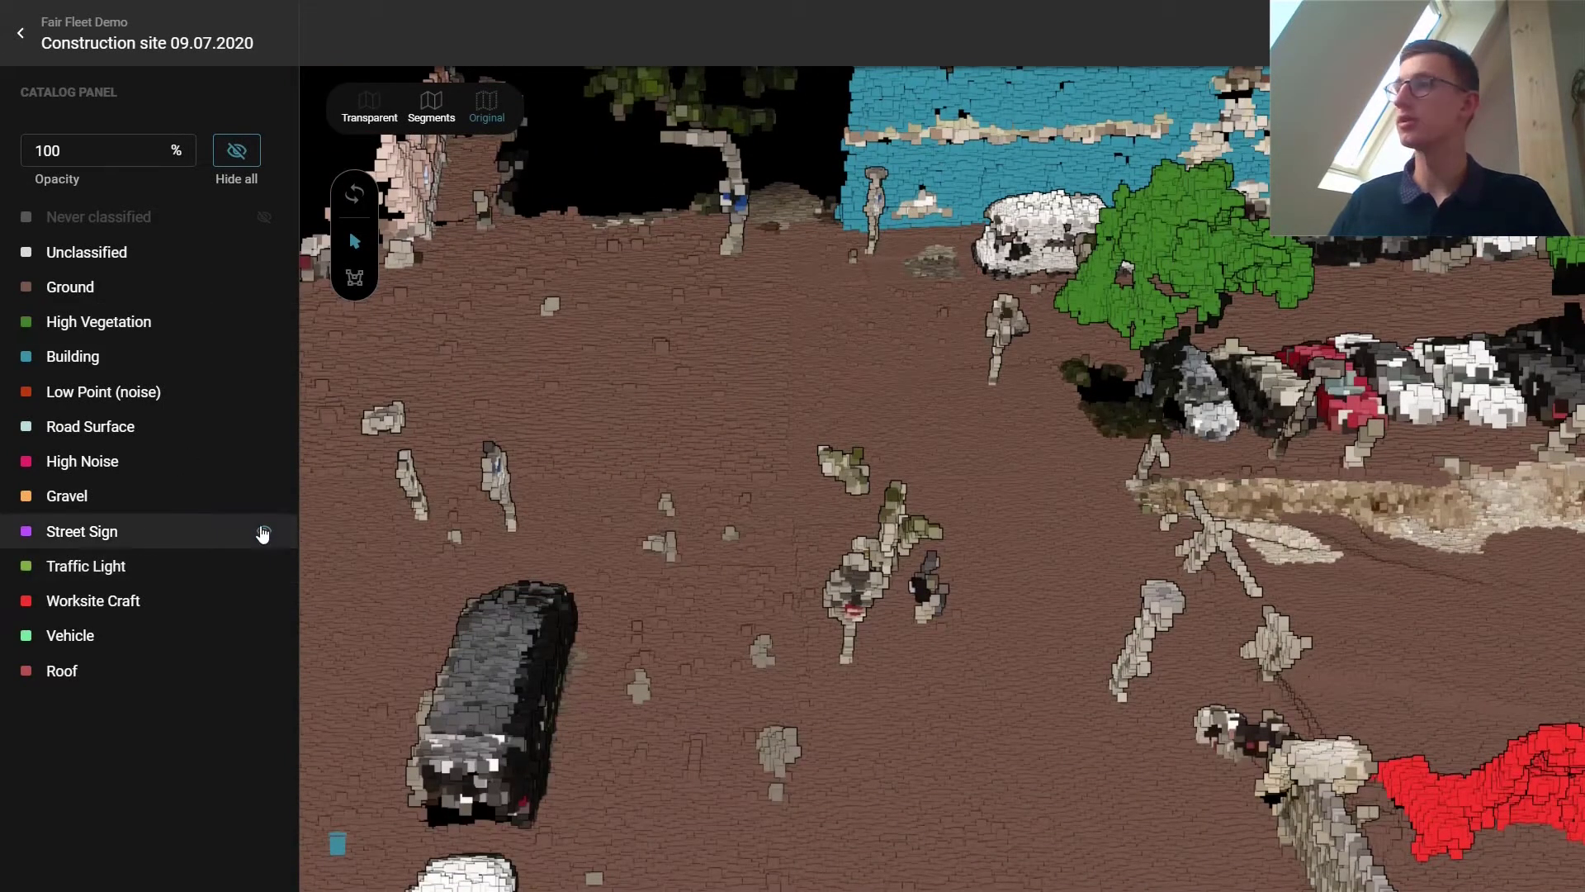
left_click(1017, 329)
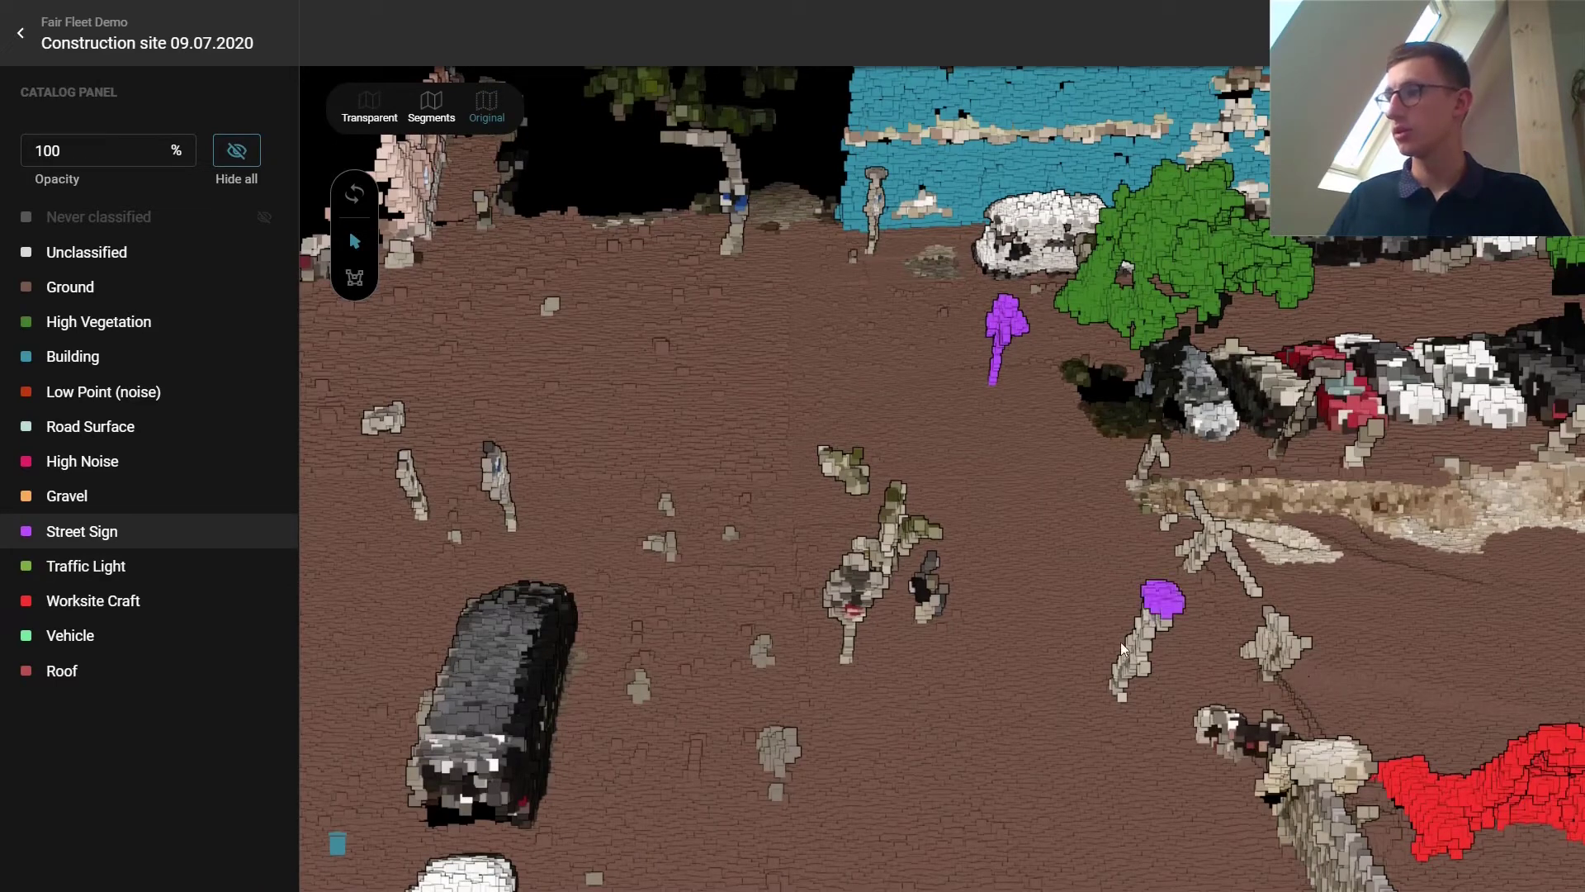
left_click(1133, 664)
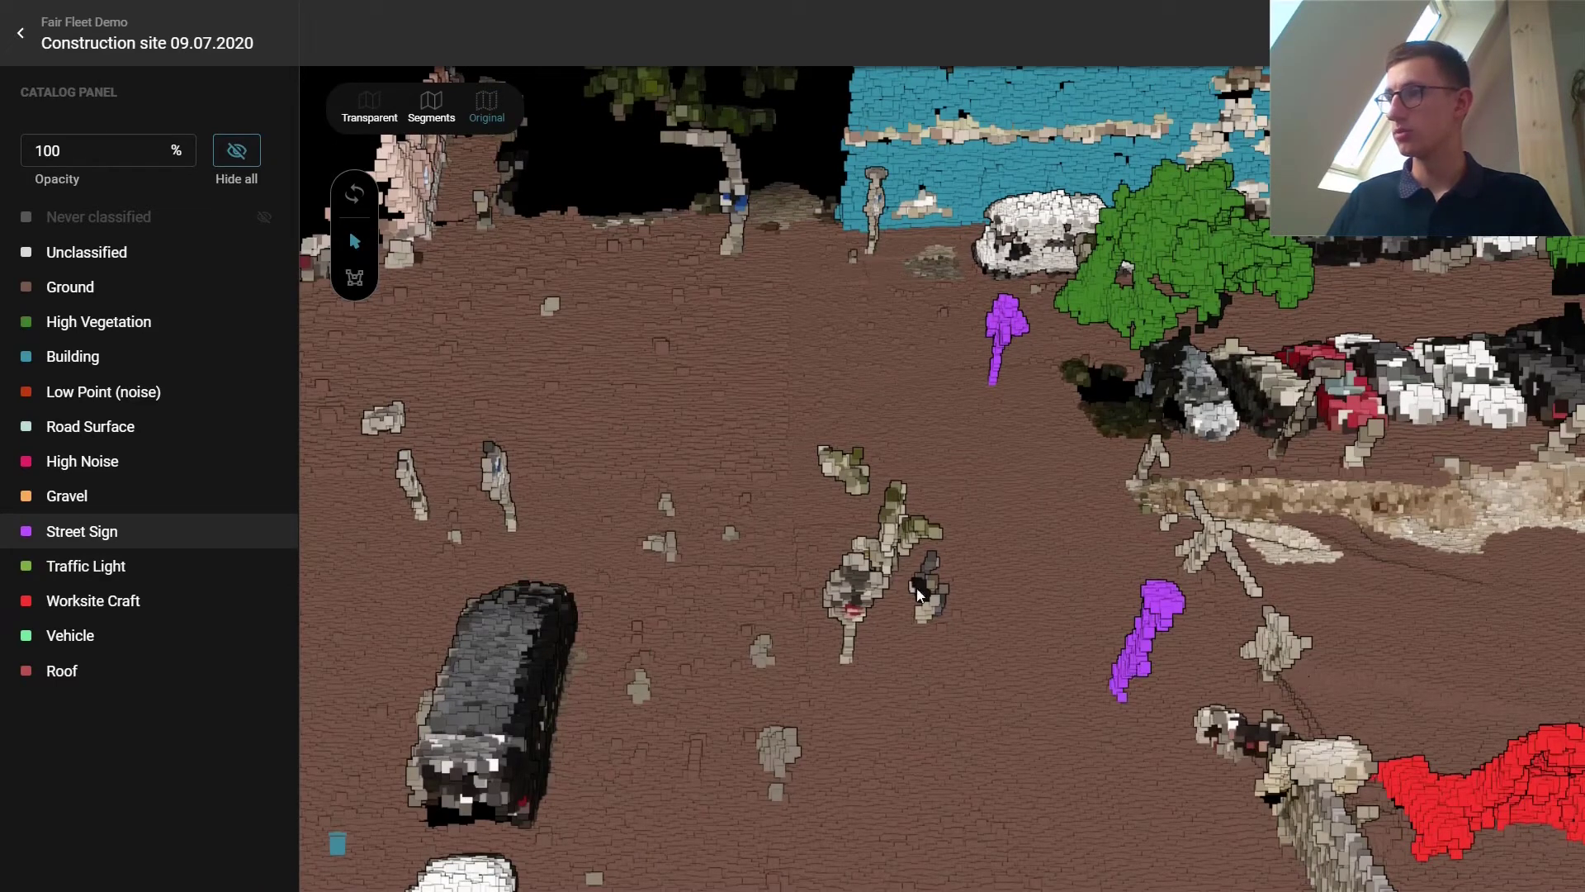
left_click(855, 612)
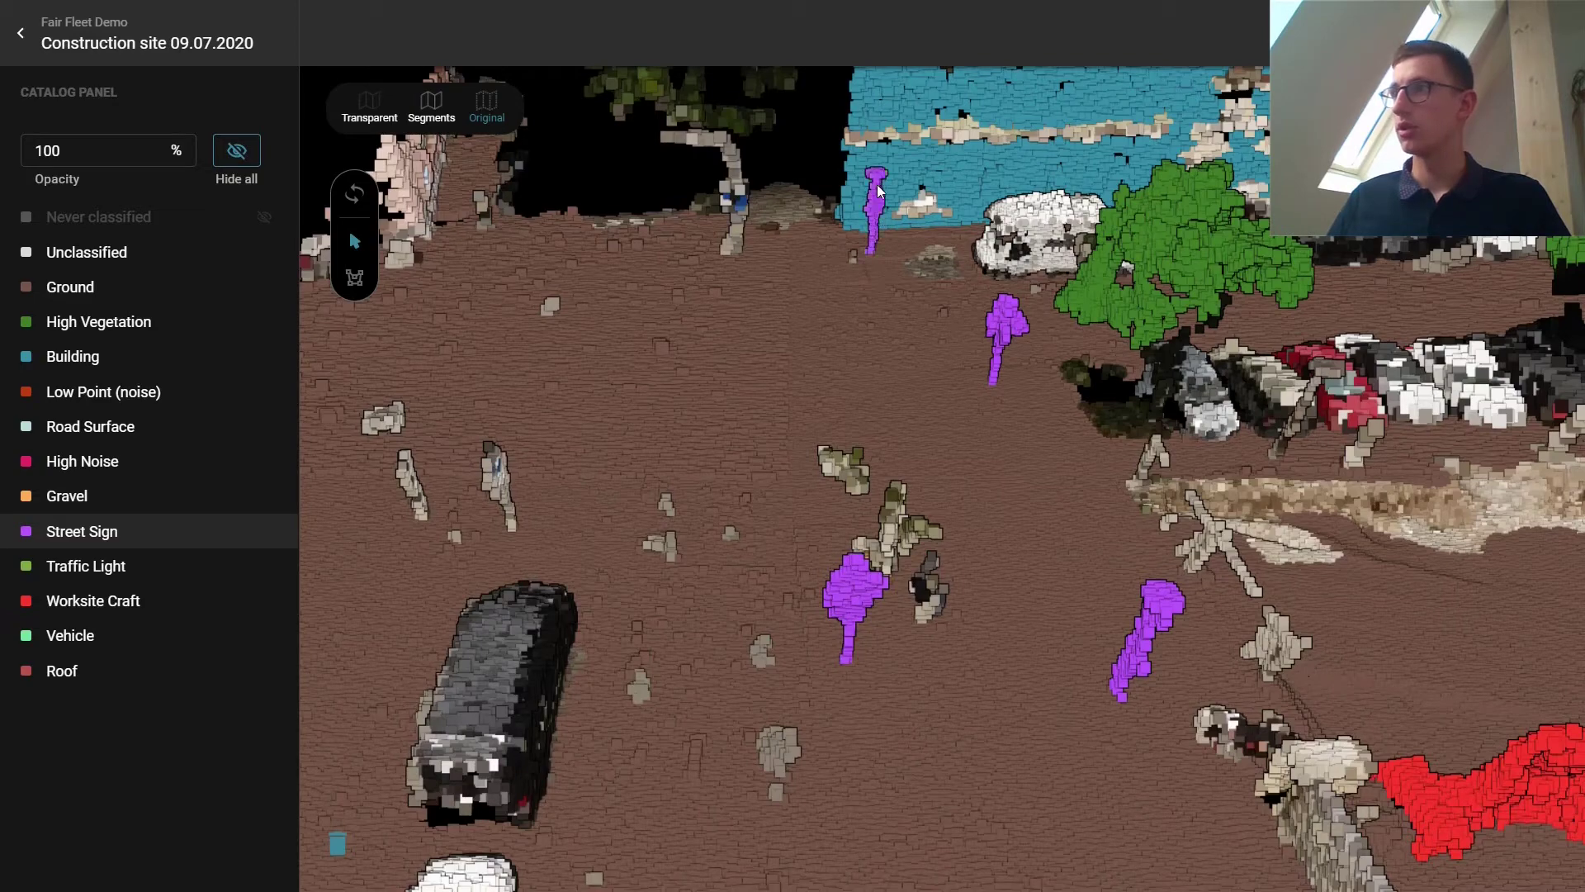
scroll(834, 556, "down", 5)
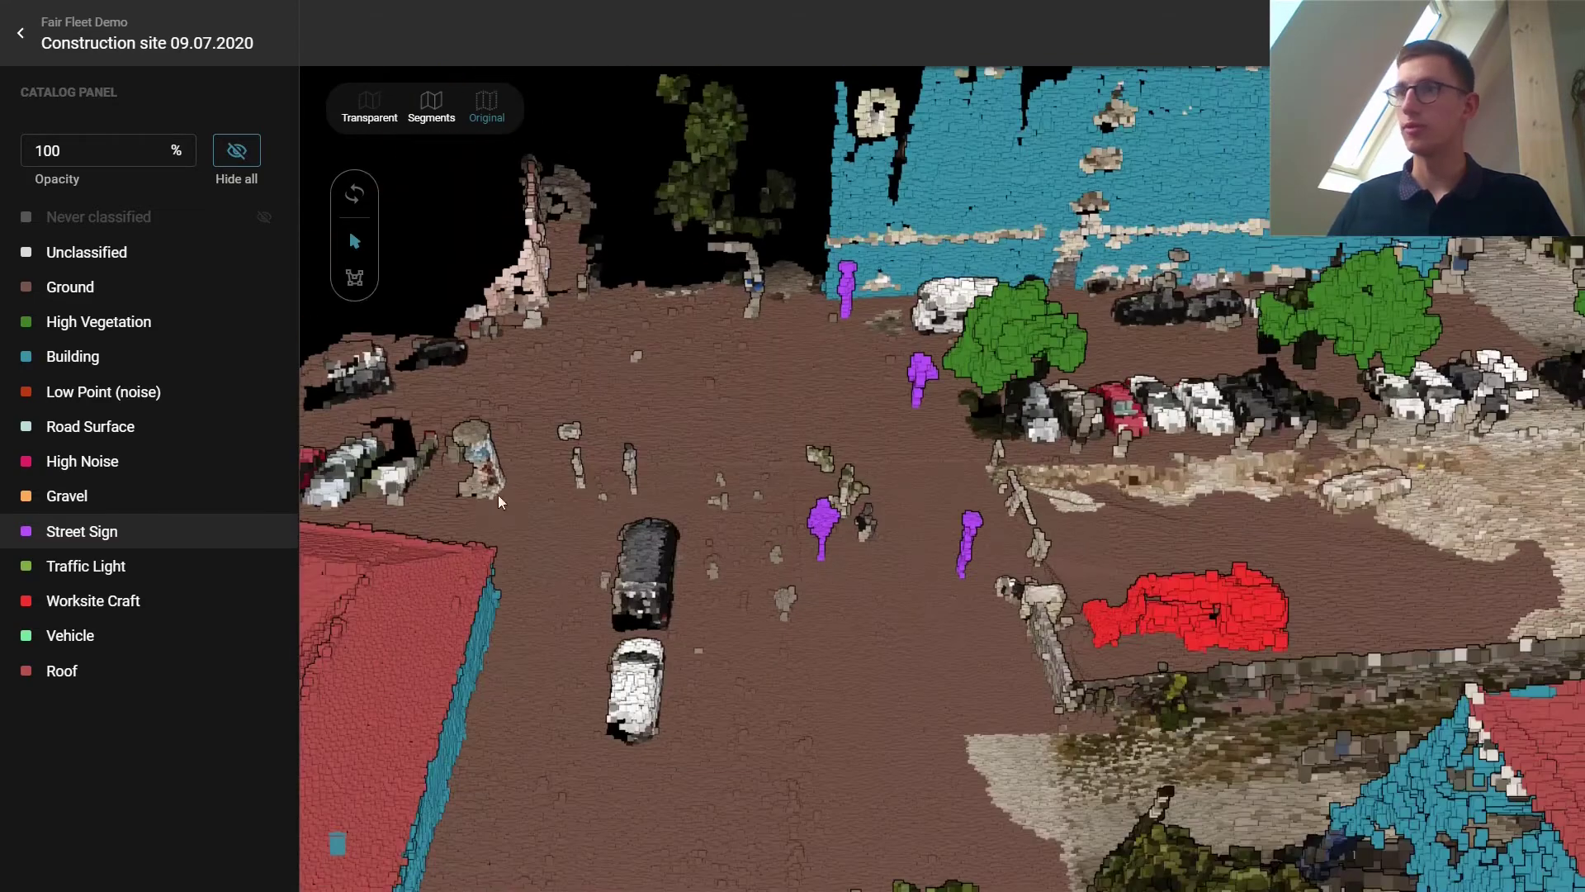
- Inspect the classified points in Transparent mode, then go back to the Fair Fleet Demo project list
left_click(369, 107)
left_click_drag(567, 404, 875, 571)
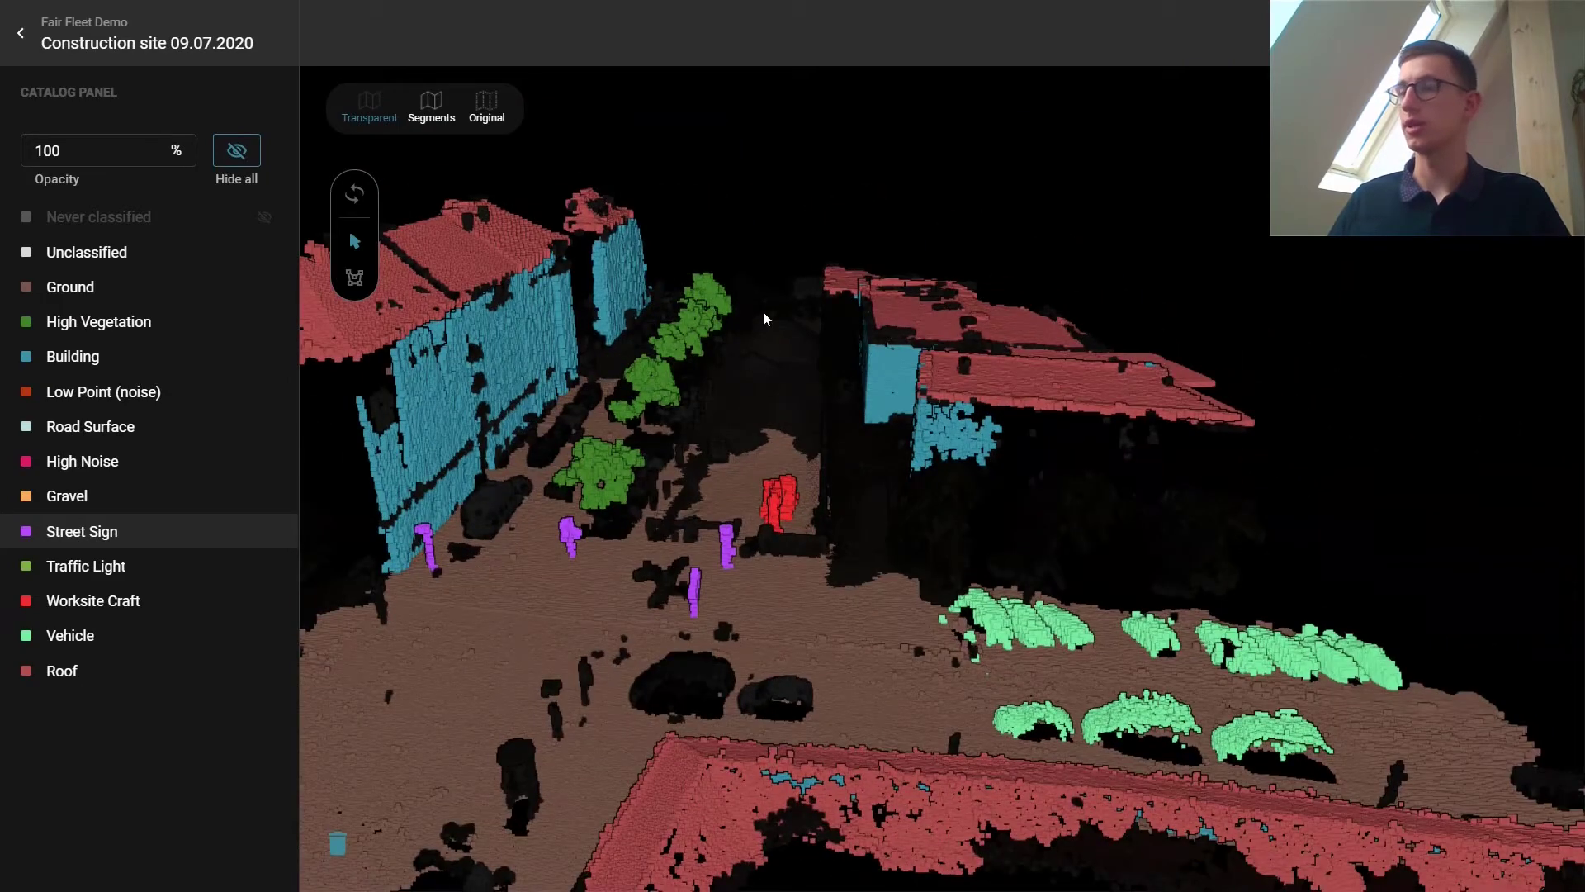
left_click_drag(602, 485, 741, 472)
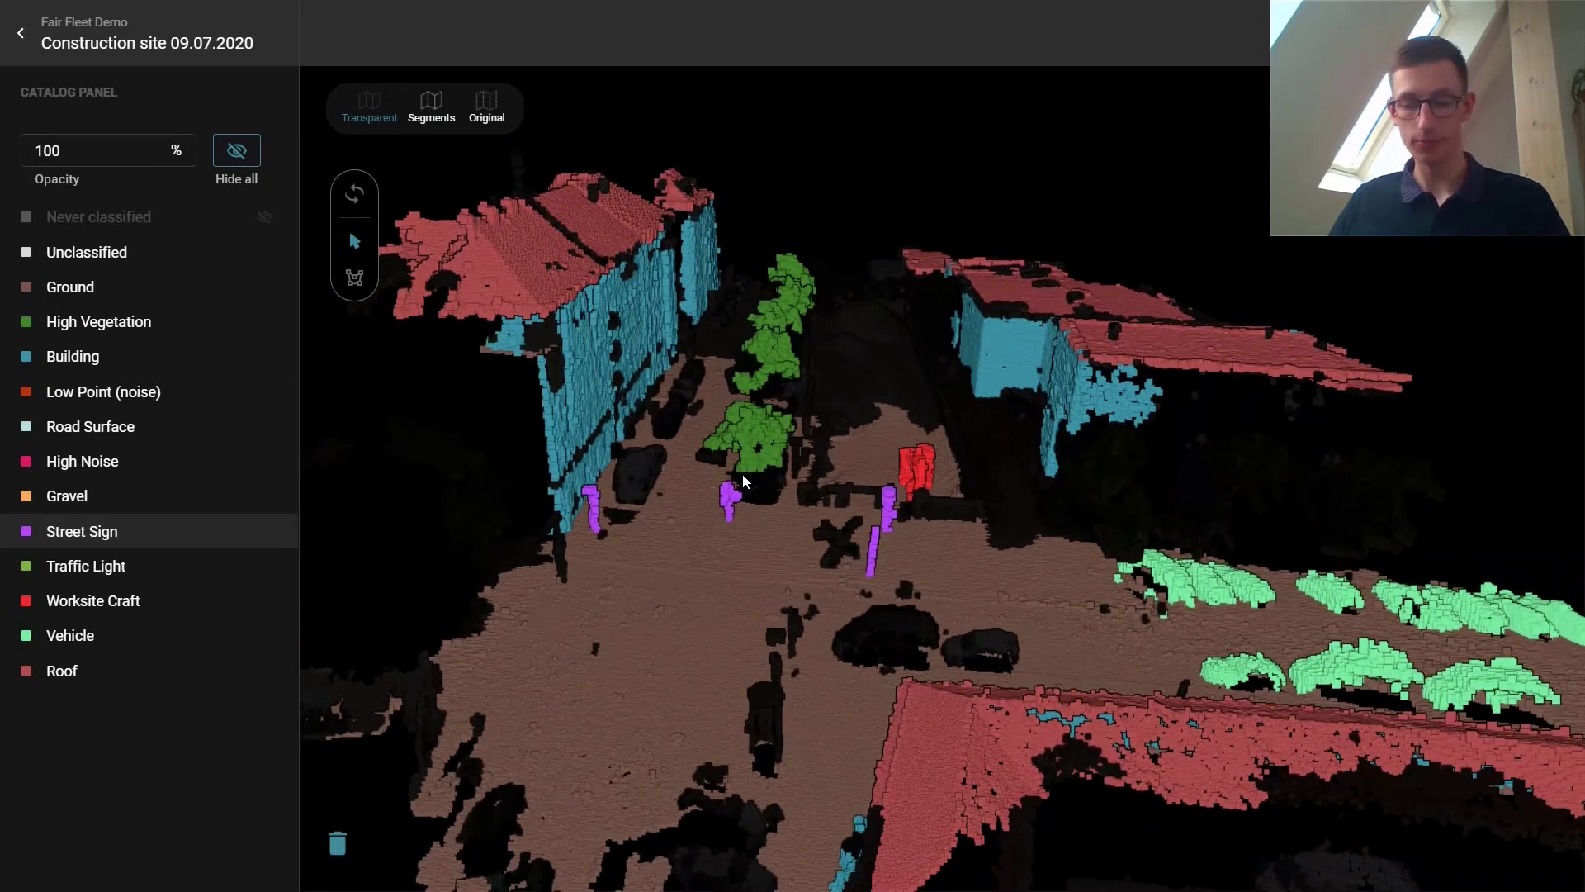
key("alt+Left")
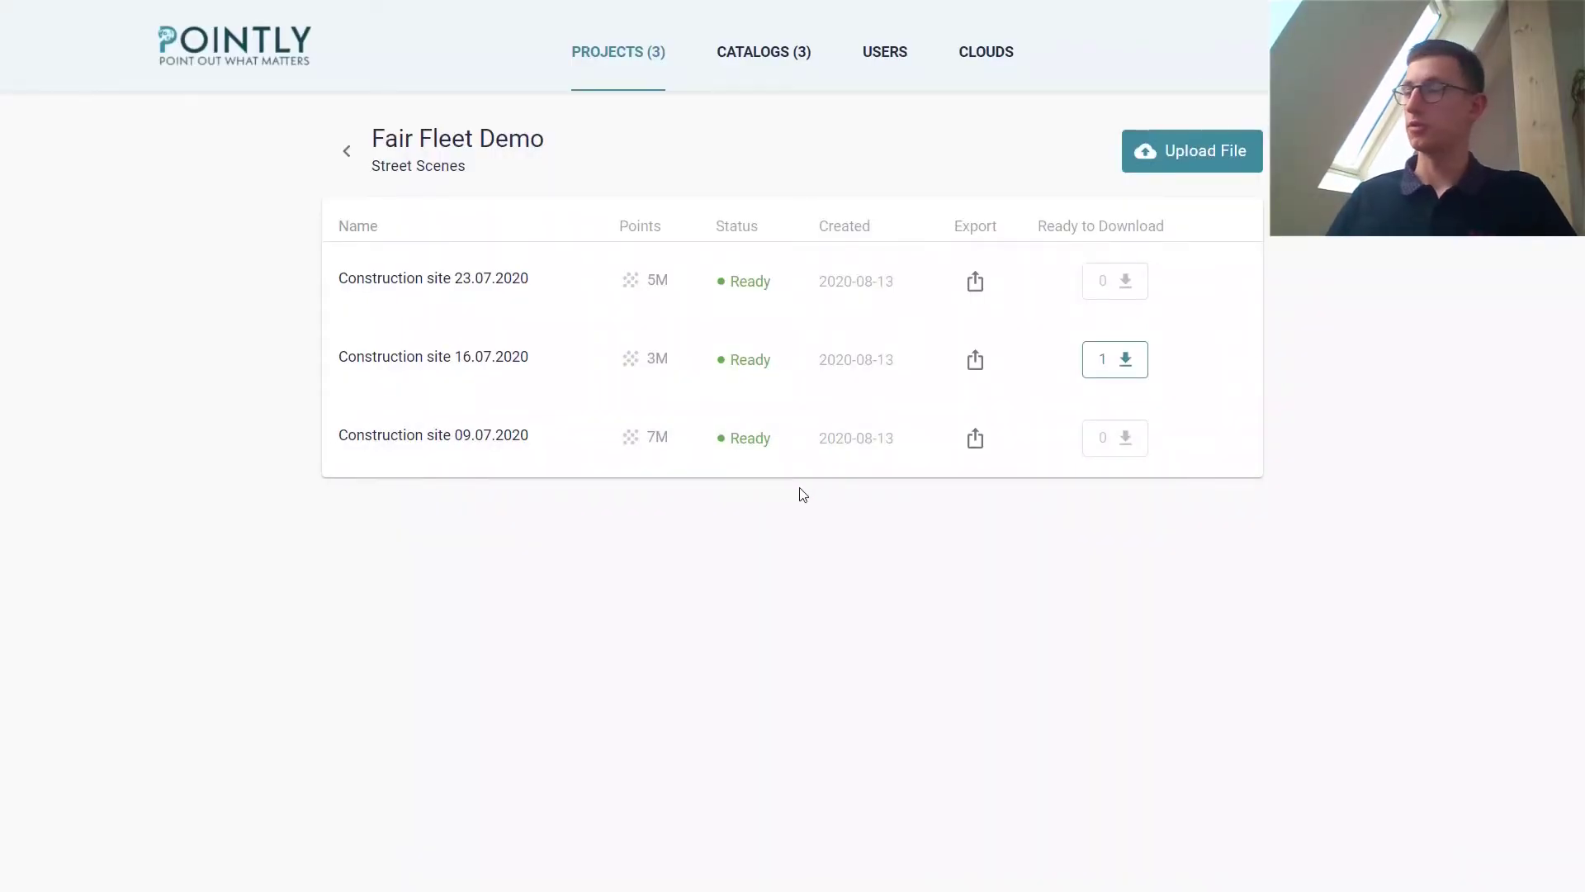
- Export Construction site 09.07.2020 in LAS format
left_click(973, 446)
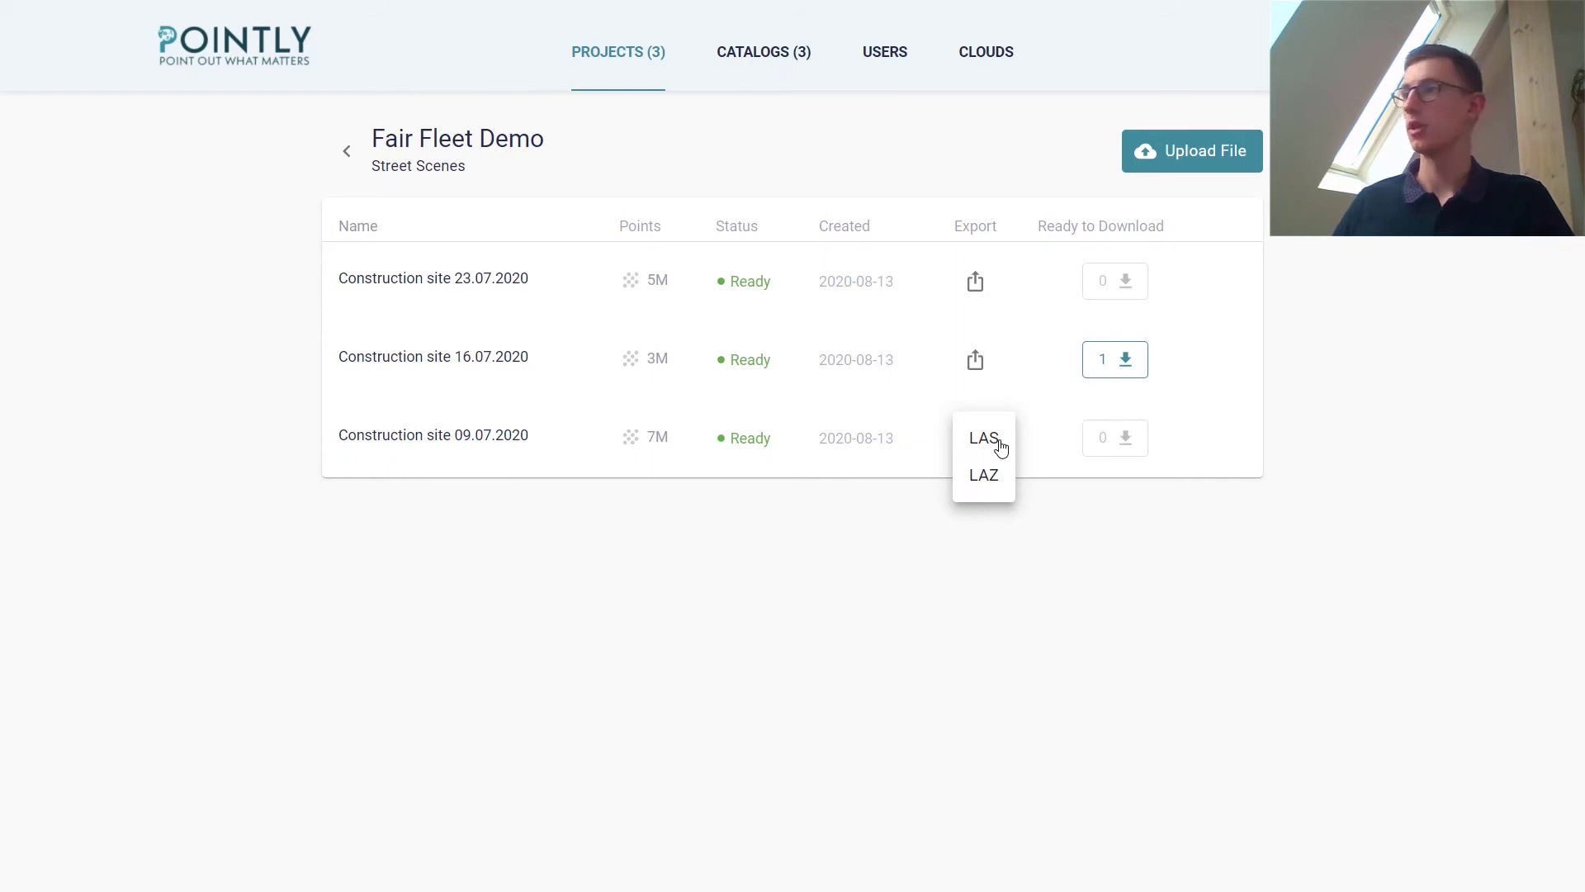
left_click(1003, 581)
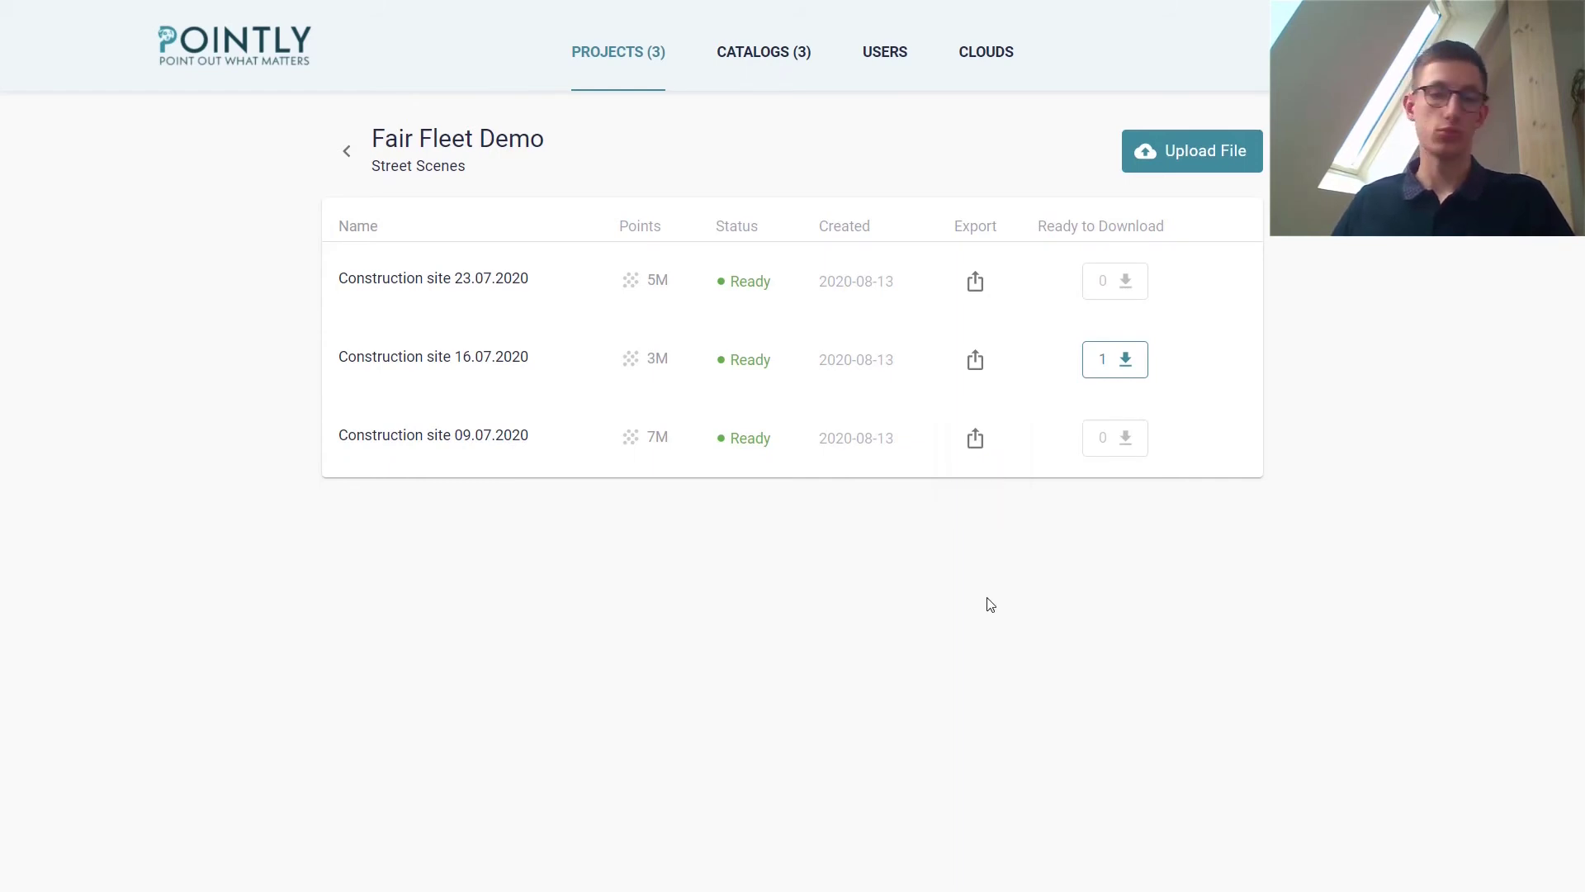